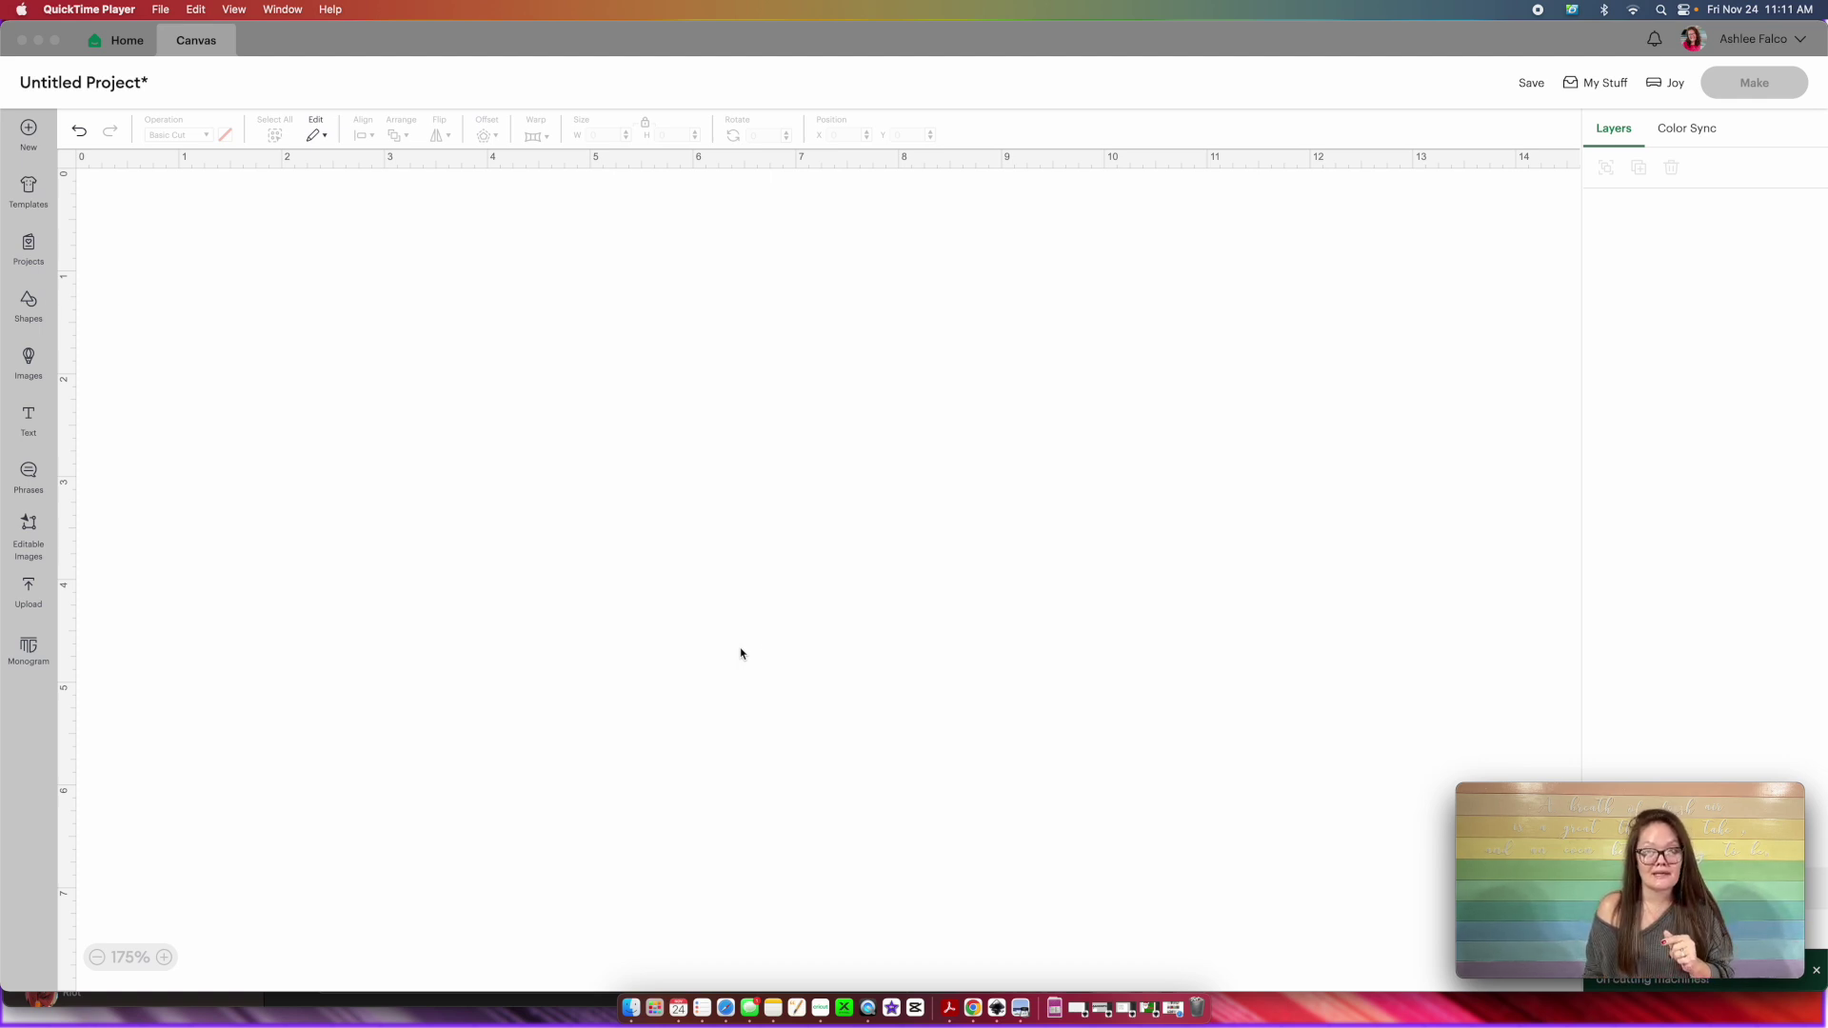
Choose Cricut Joy as the machine for the project
{"action": "left_click", "coordinate": [1677, 86]}
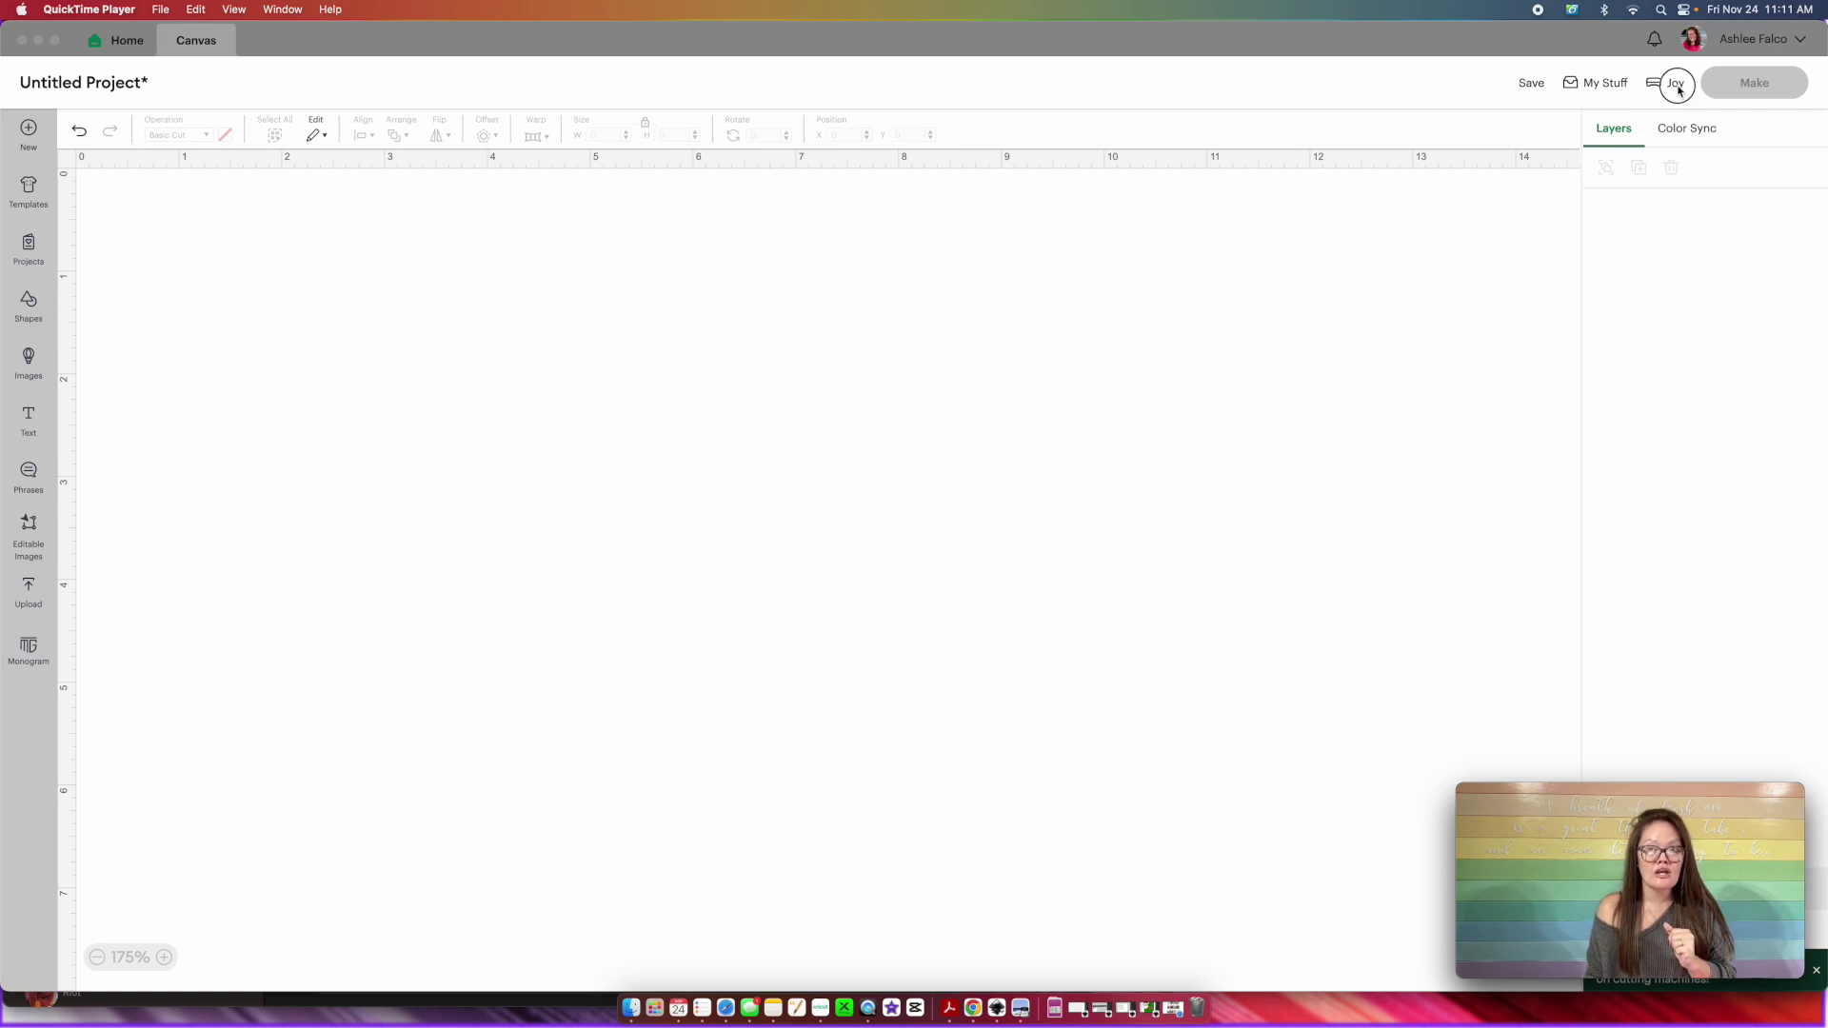
{"action": "left_click", "coordinate": [1674, 89]}
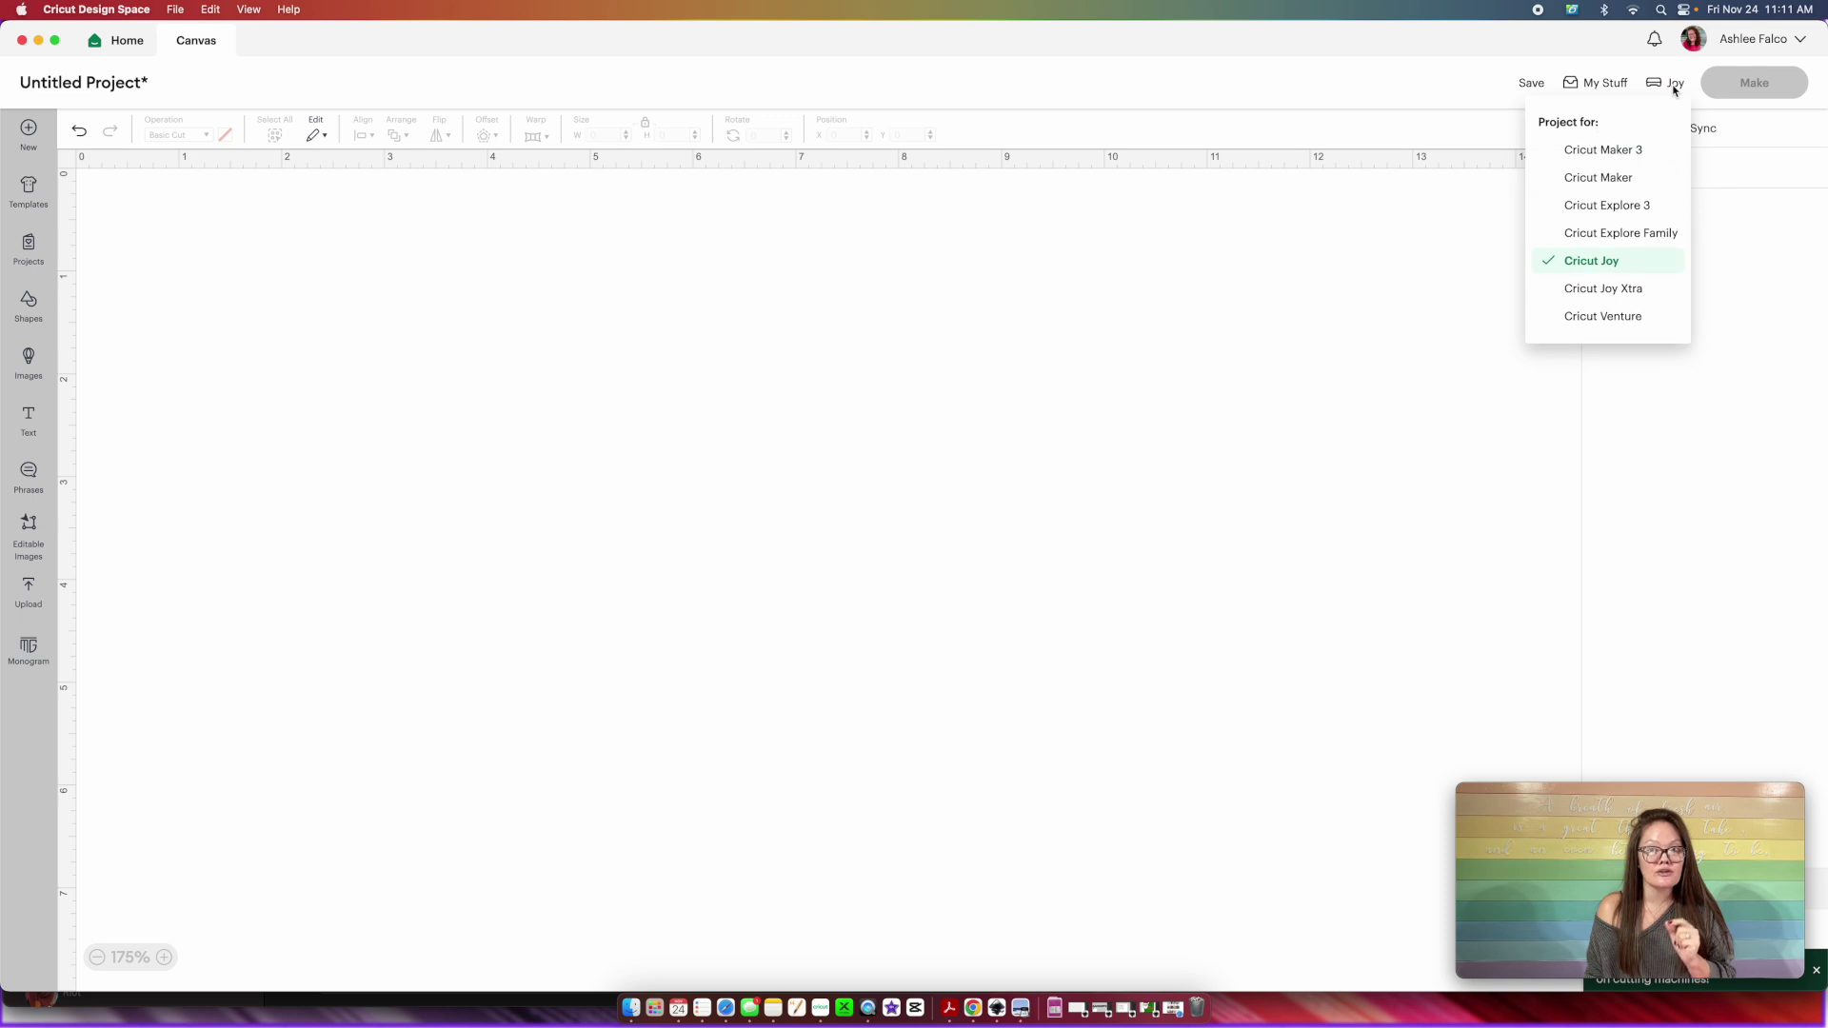
{"action": "left_click", "coordinate": [1592, 265]}
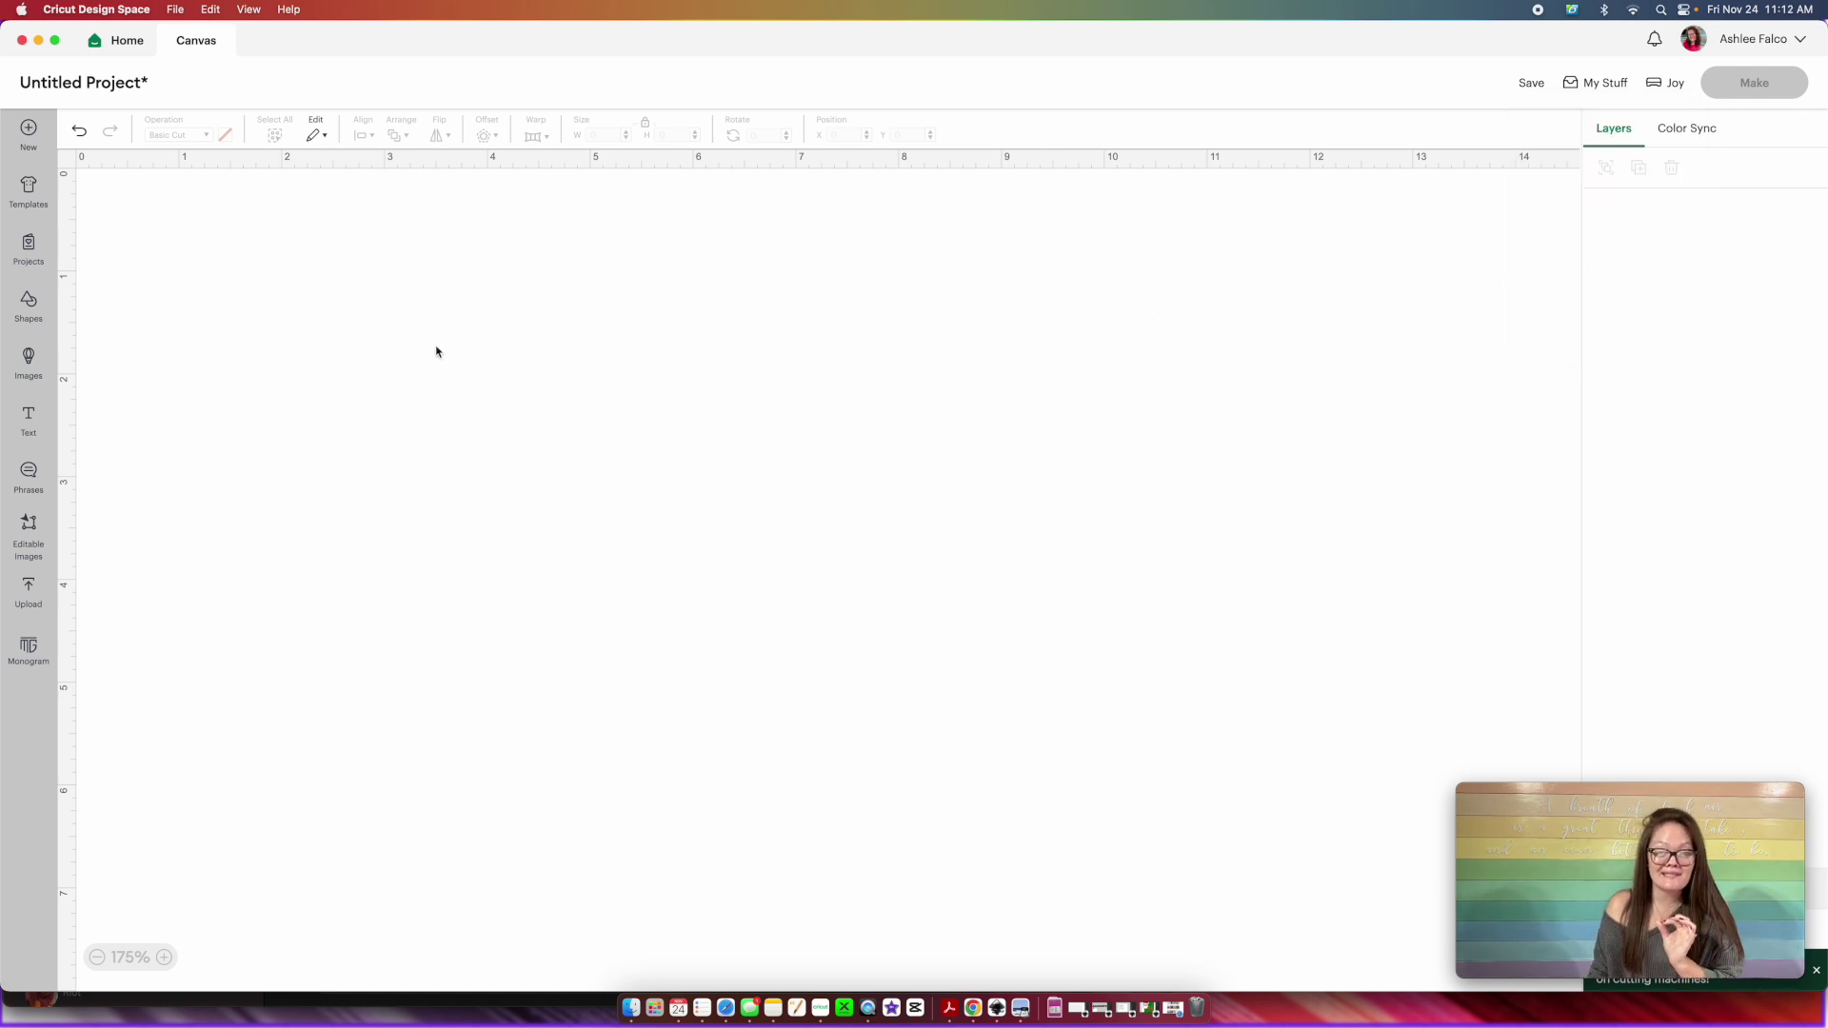
Insert a circle shape and move it to about X 3.6 in, Y 1.4 in on the canvas
{"action": "left_click", "coordinate": [29, 320]}
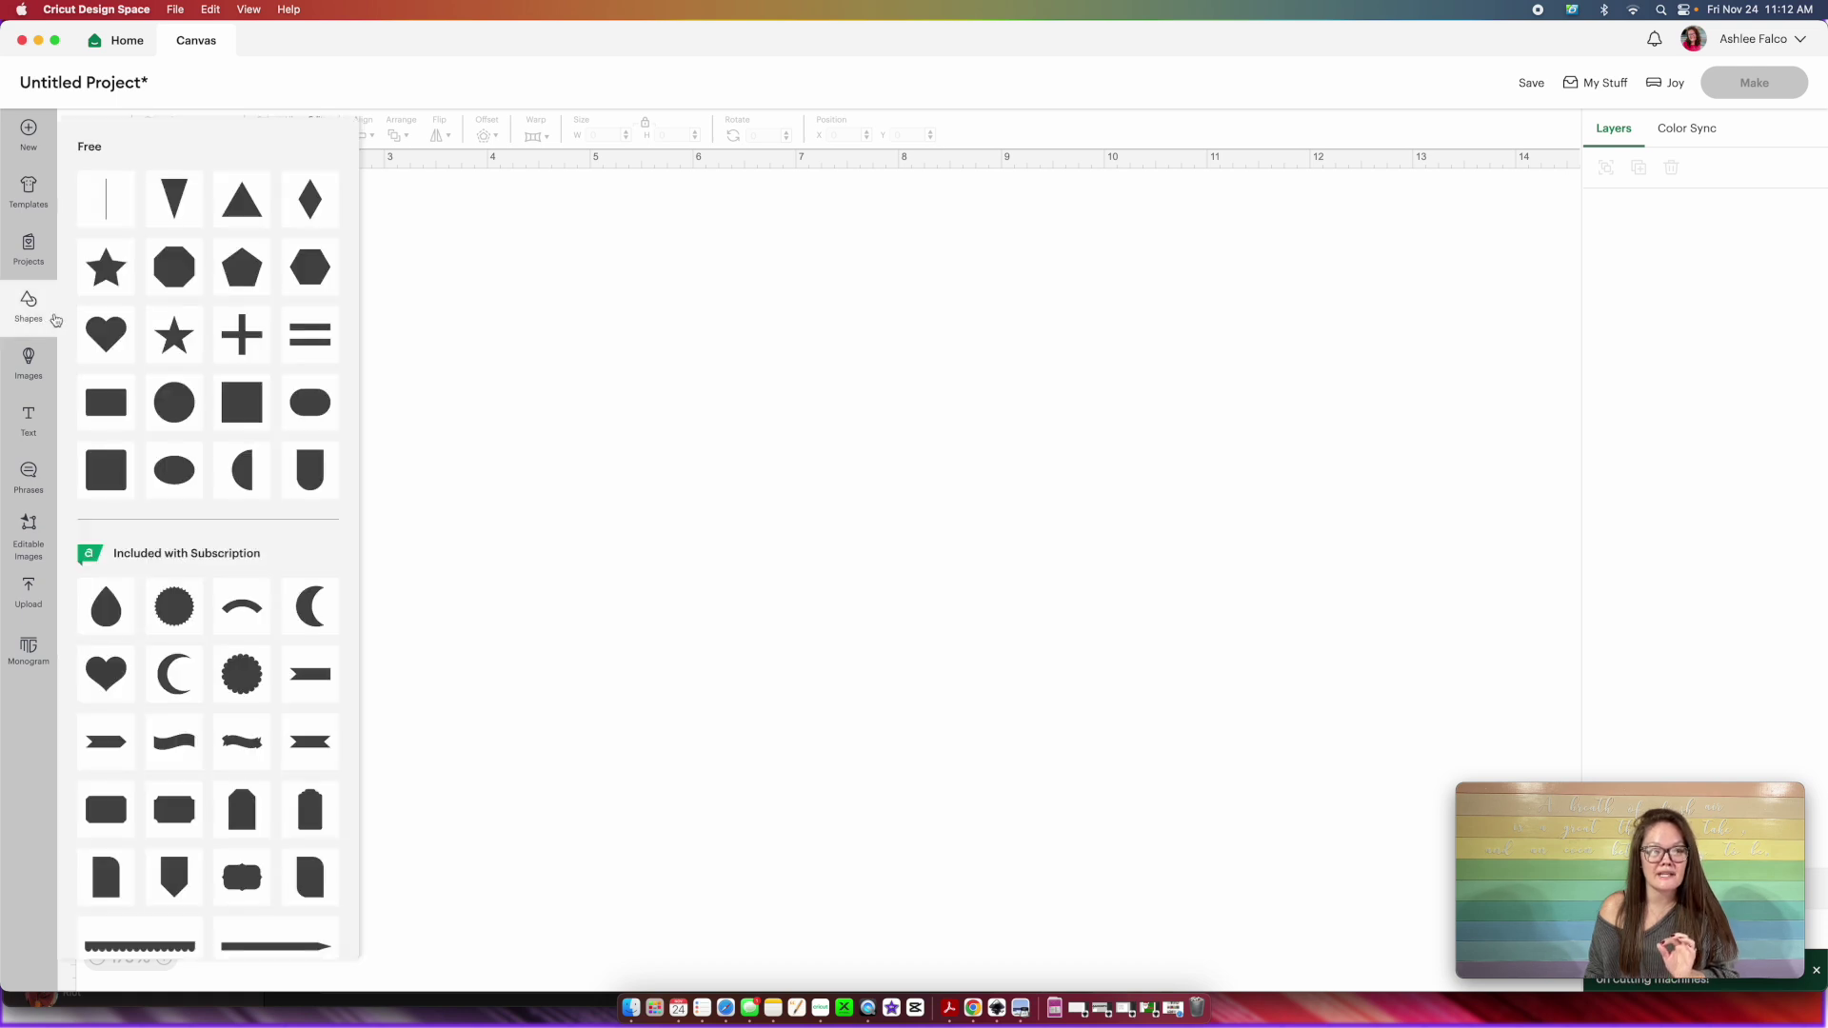
{"action": "left_click", "coordinate": [167, 414]}
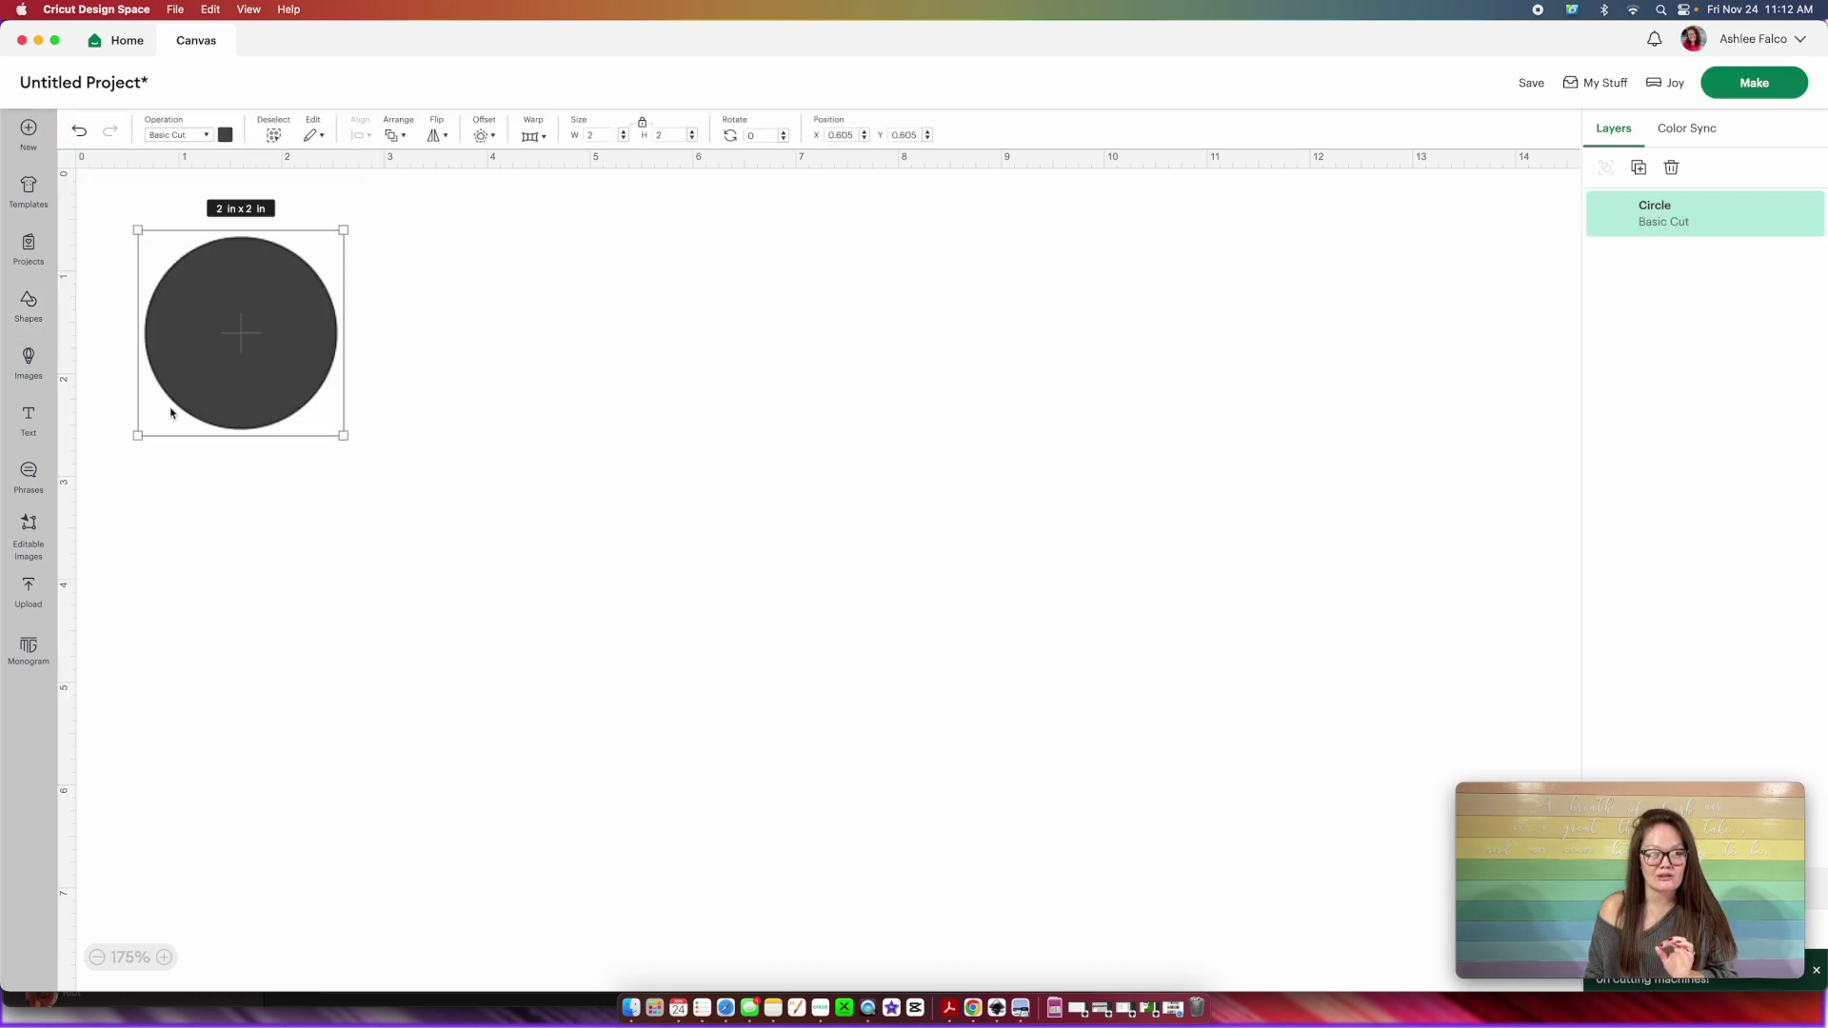
{"action": "left_click_drag", "start_coordinate": [292, 403], "coordinate": [595, 481]}
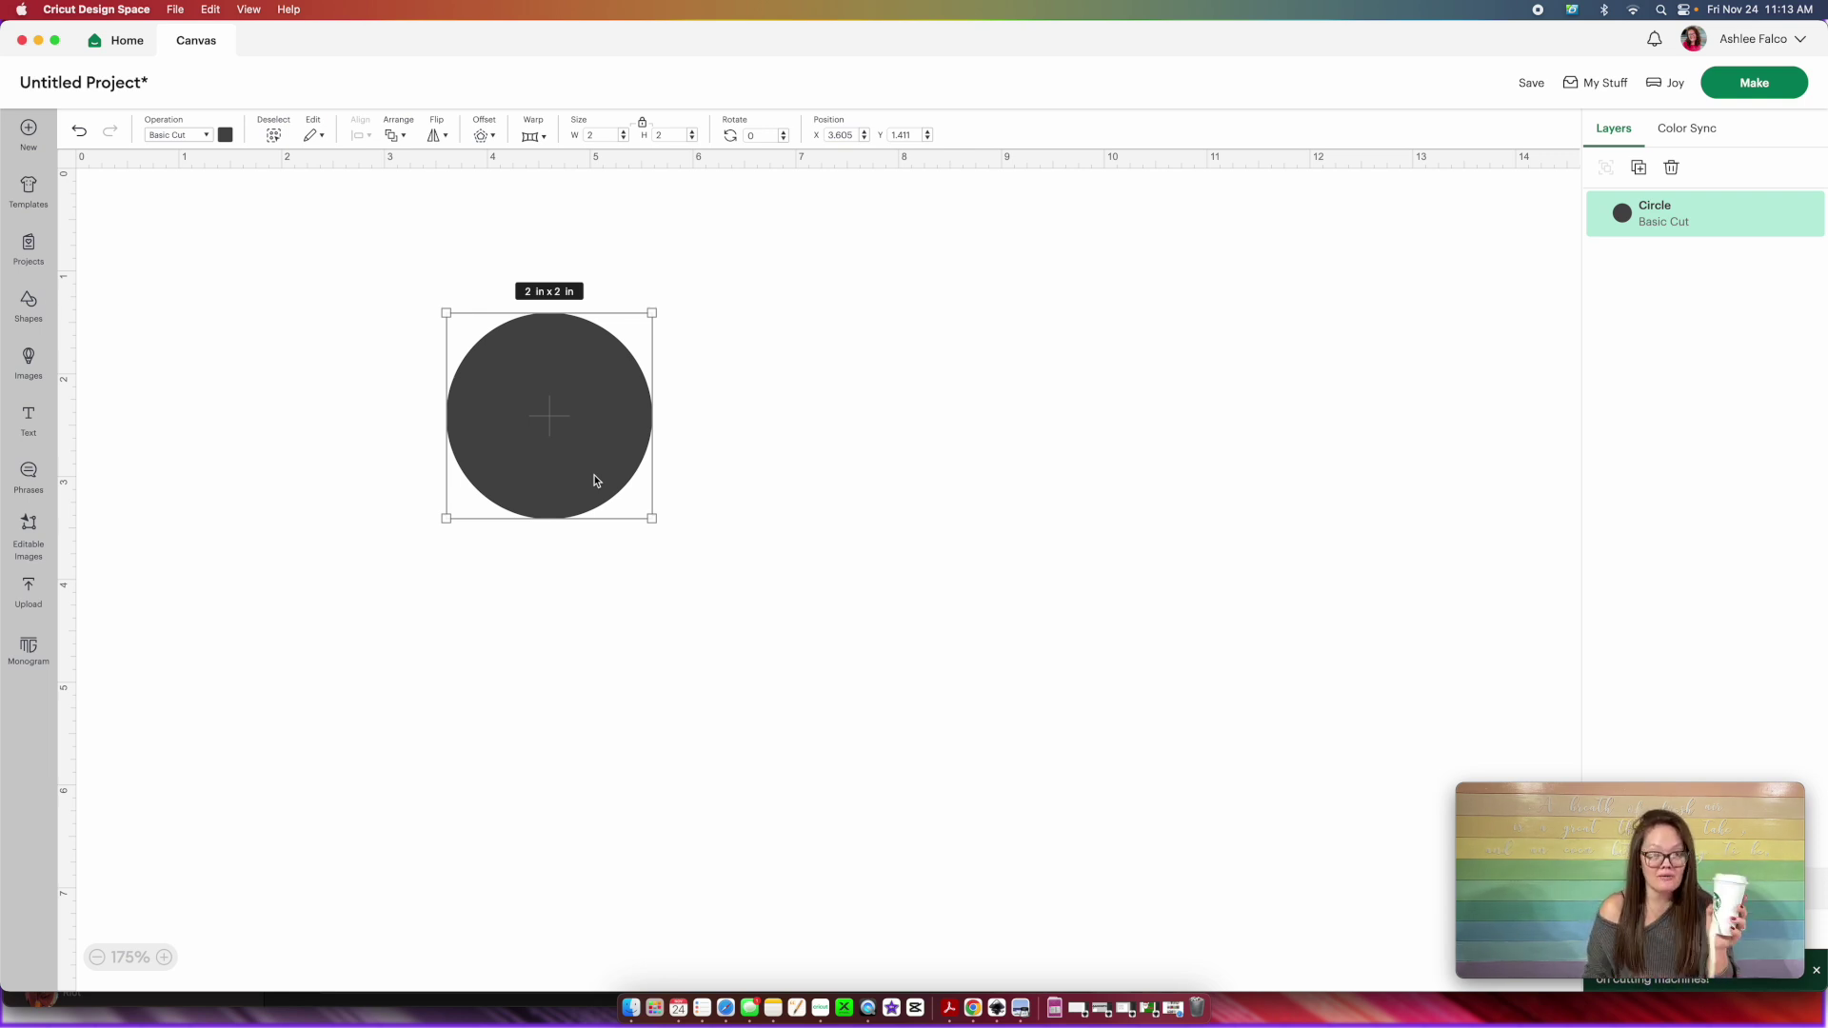
Resize the circle without keeping its proportions to 2.5 in wide and 2.3 in high
{"action": "left_click", "coordinate": [614, 134]}
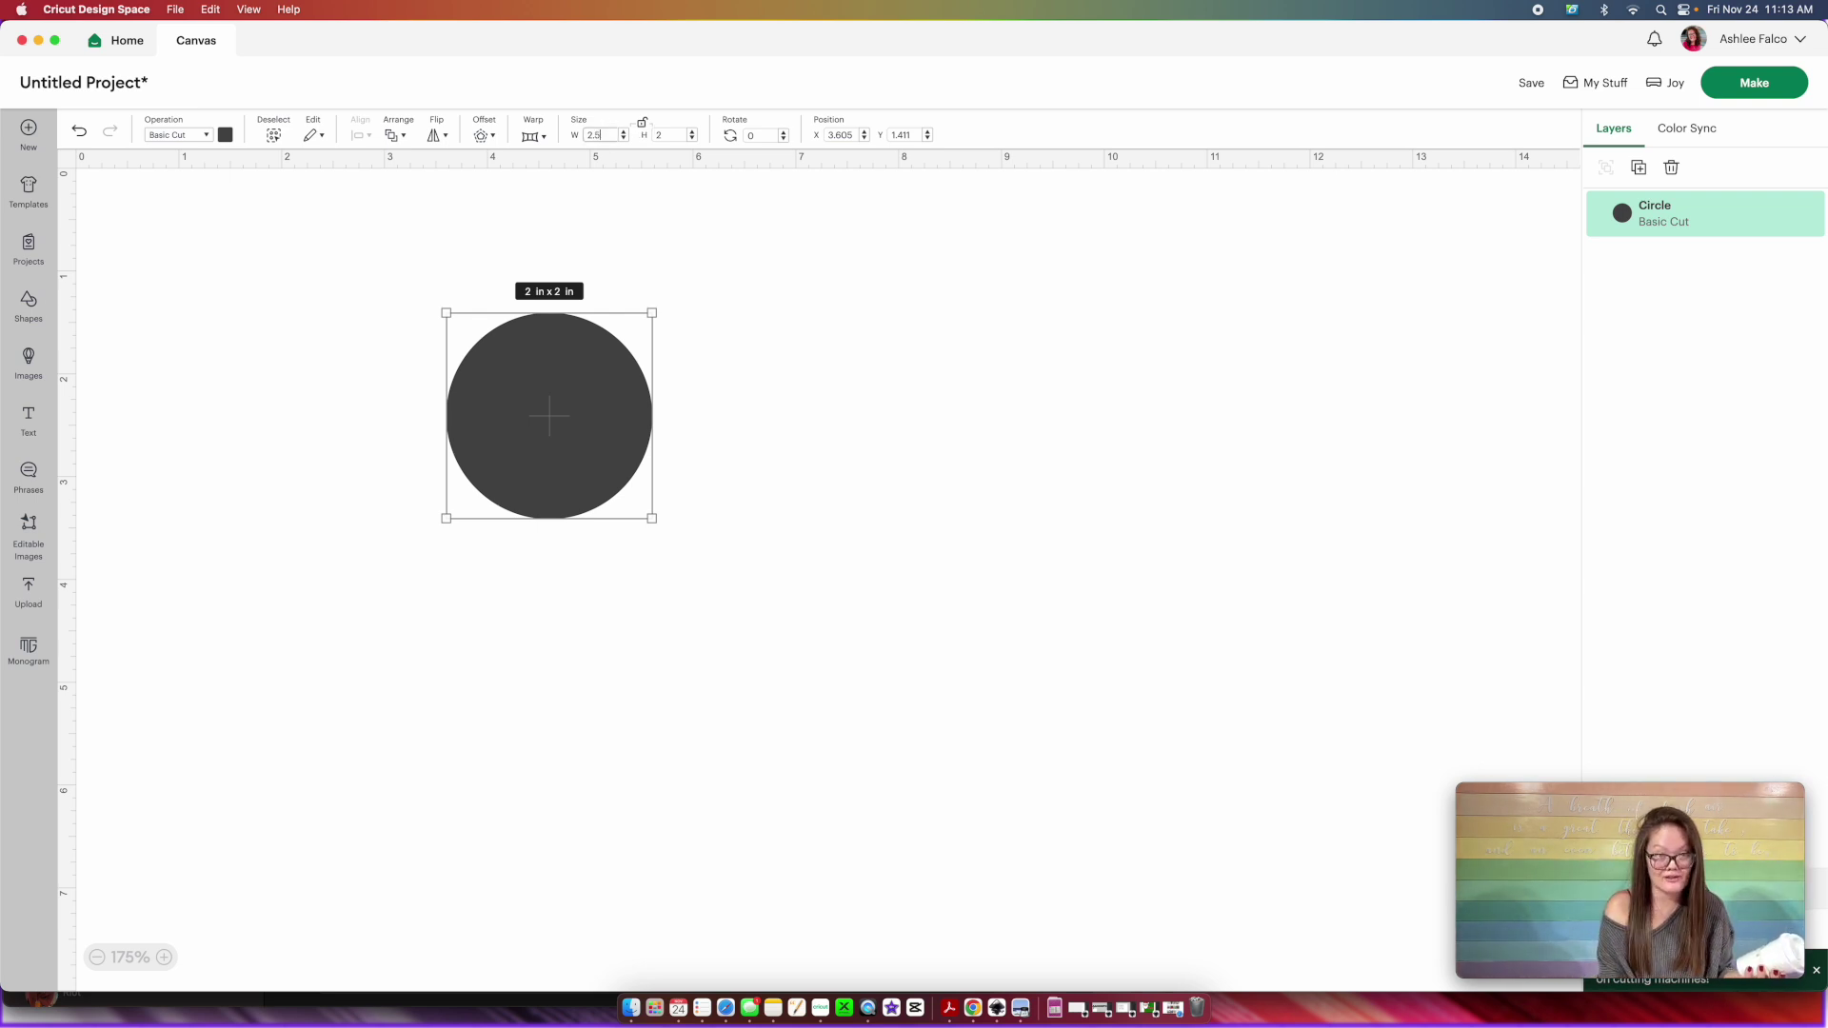
{"action": "key", "text": "Tab"}
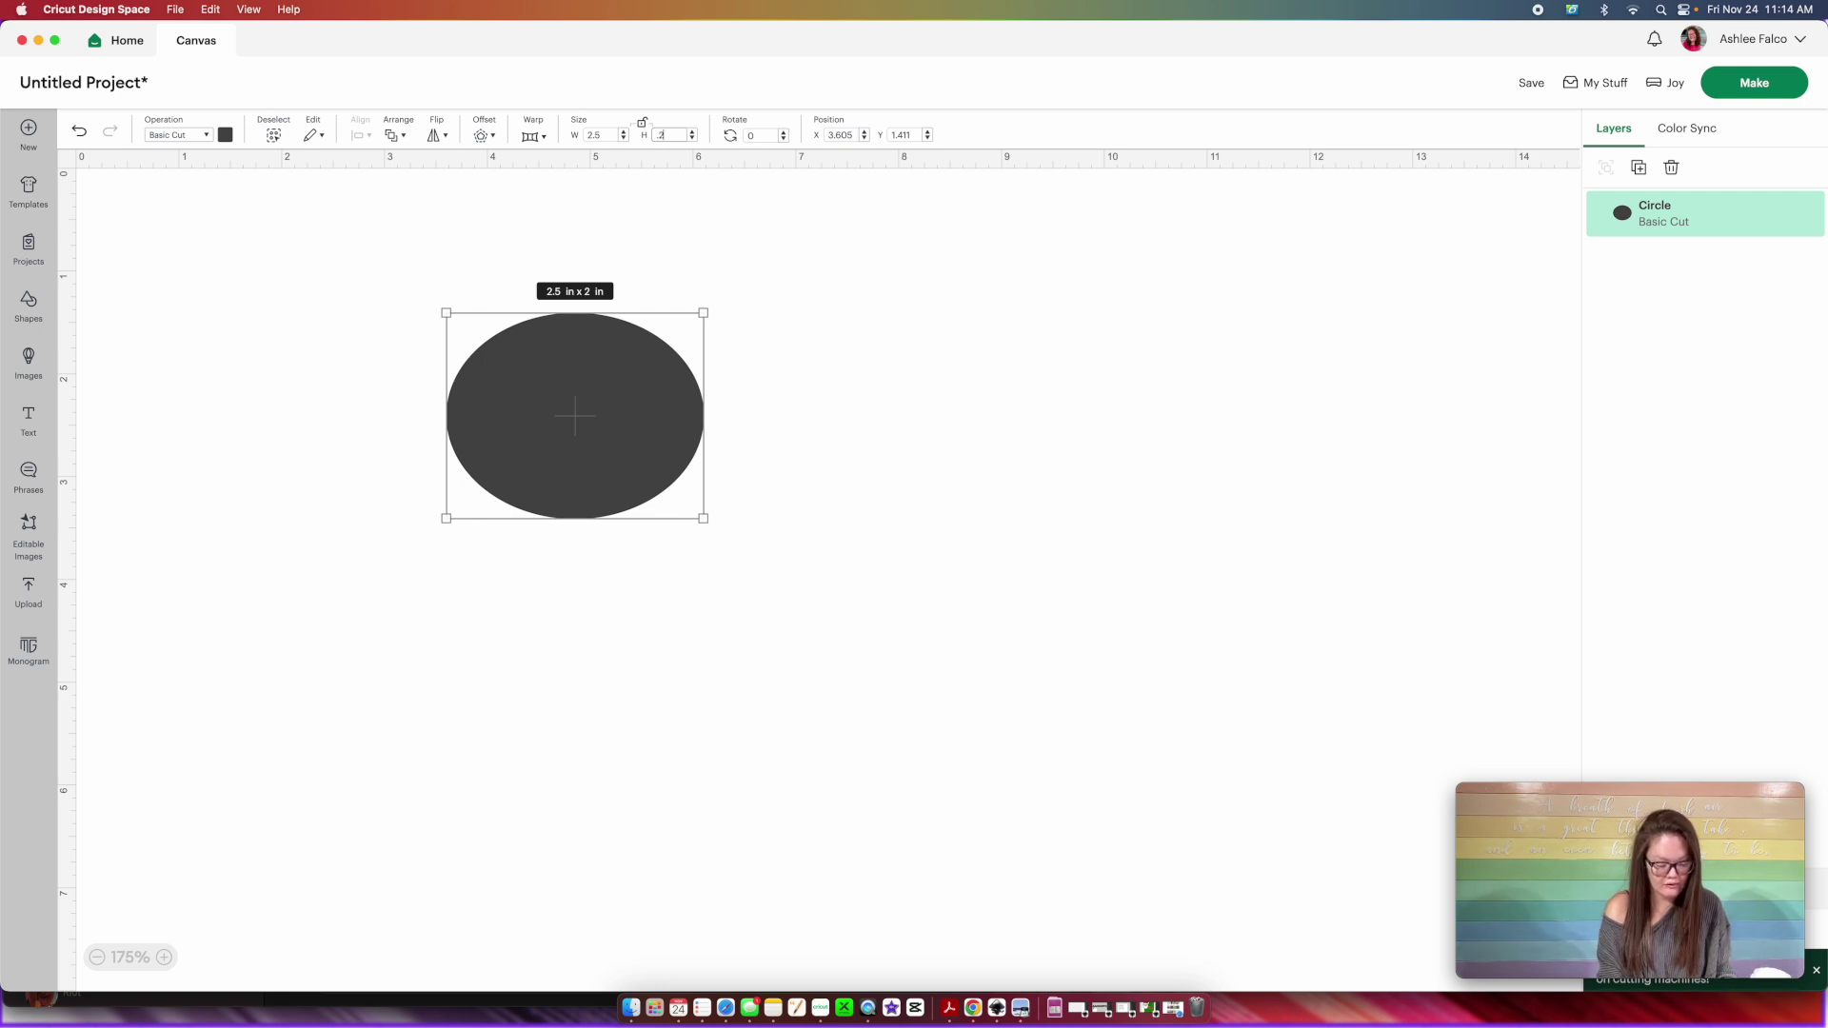
{"action": "type", "text": "2.25"}
{"action": "key", "text": "Tab"}
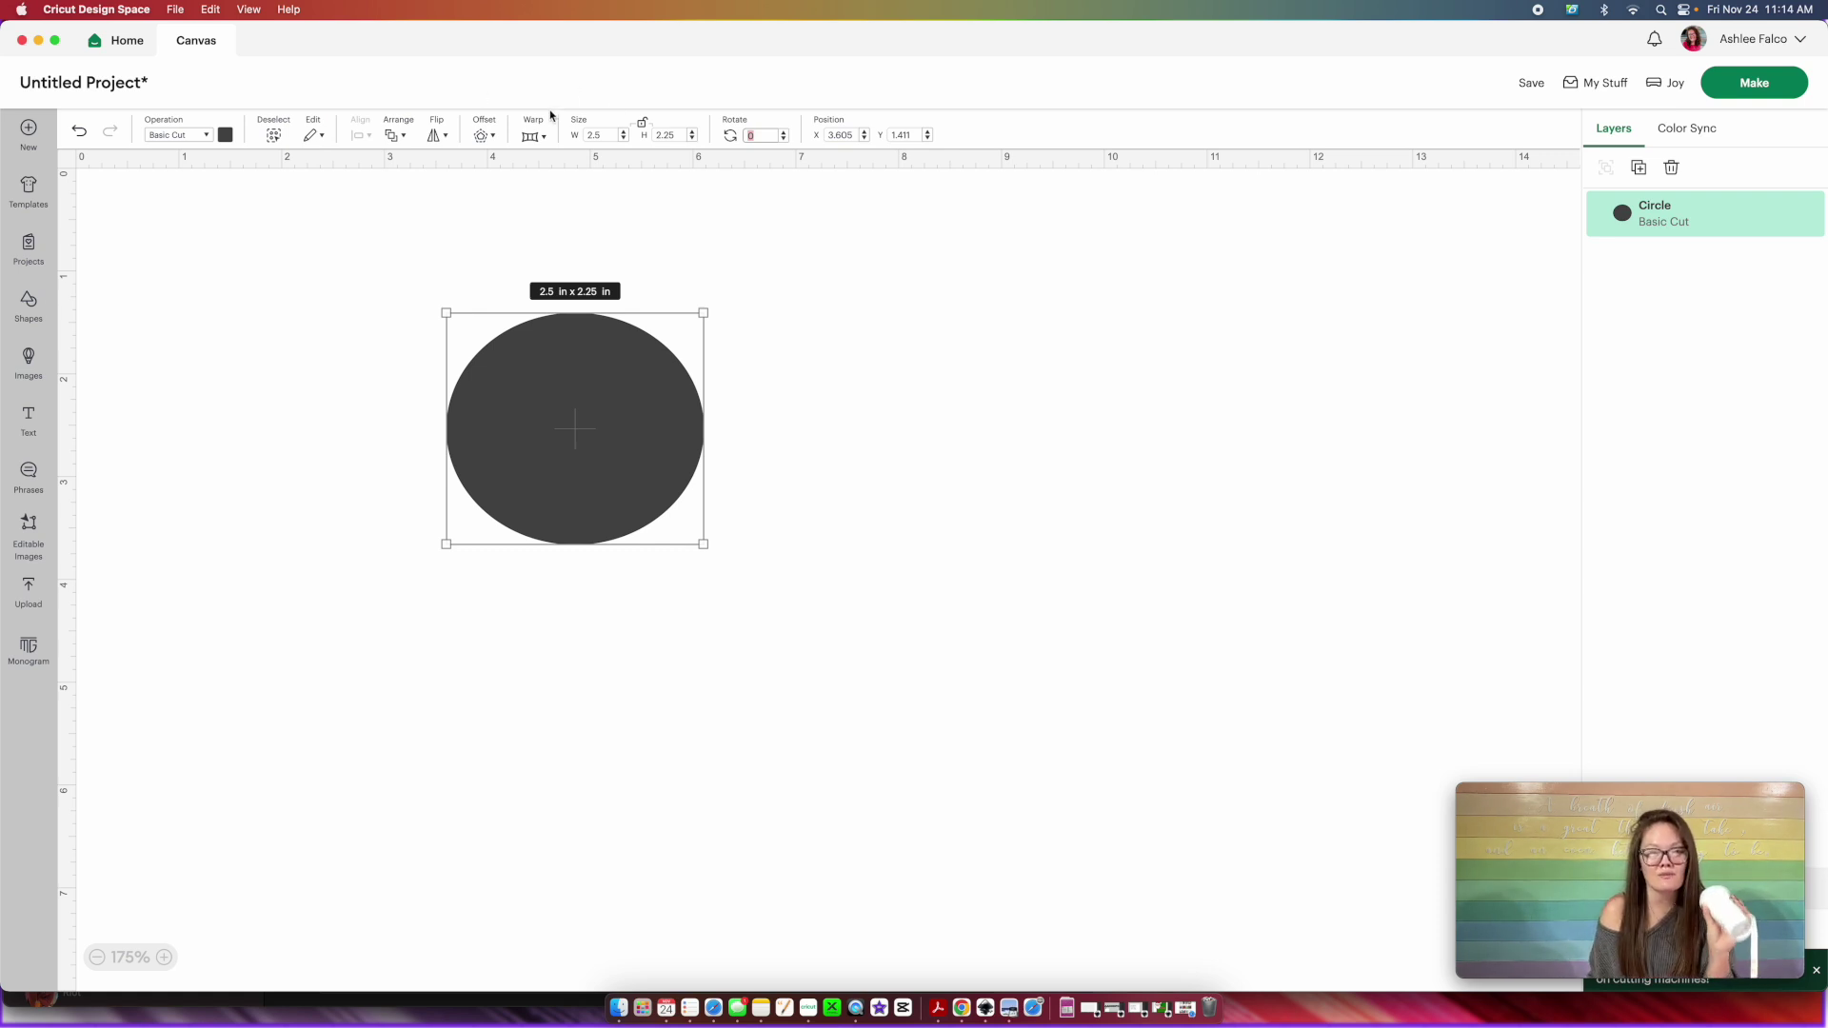
{"action": "left_click", "coordinate": [692, 131]}
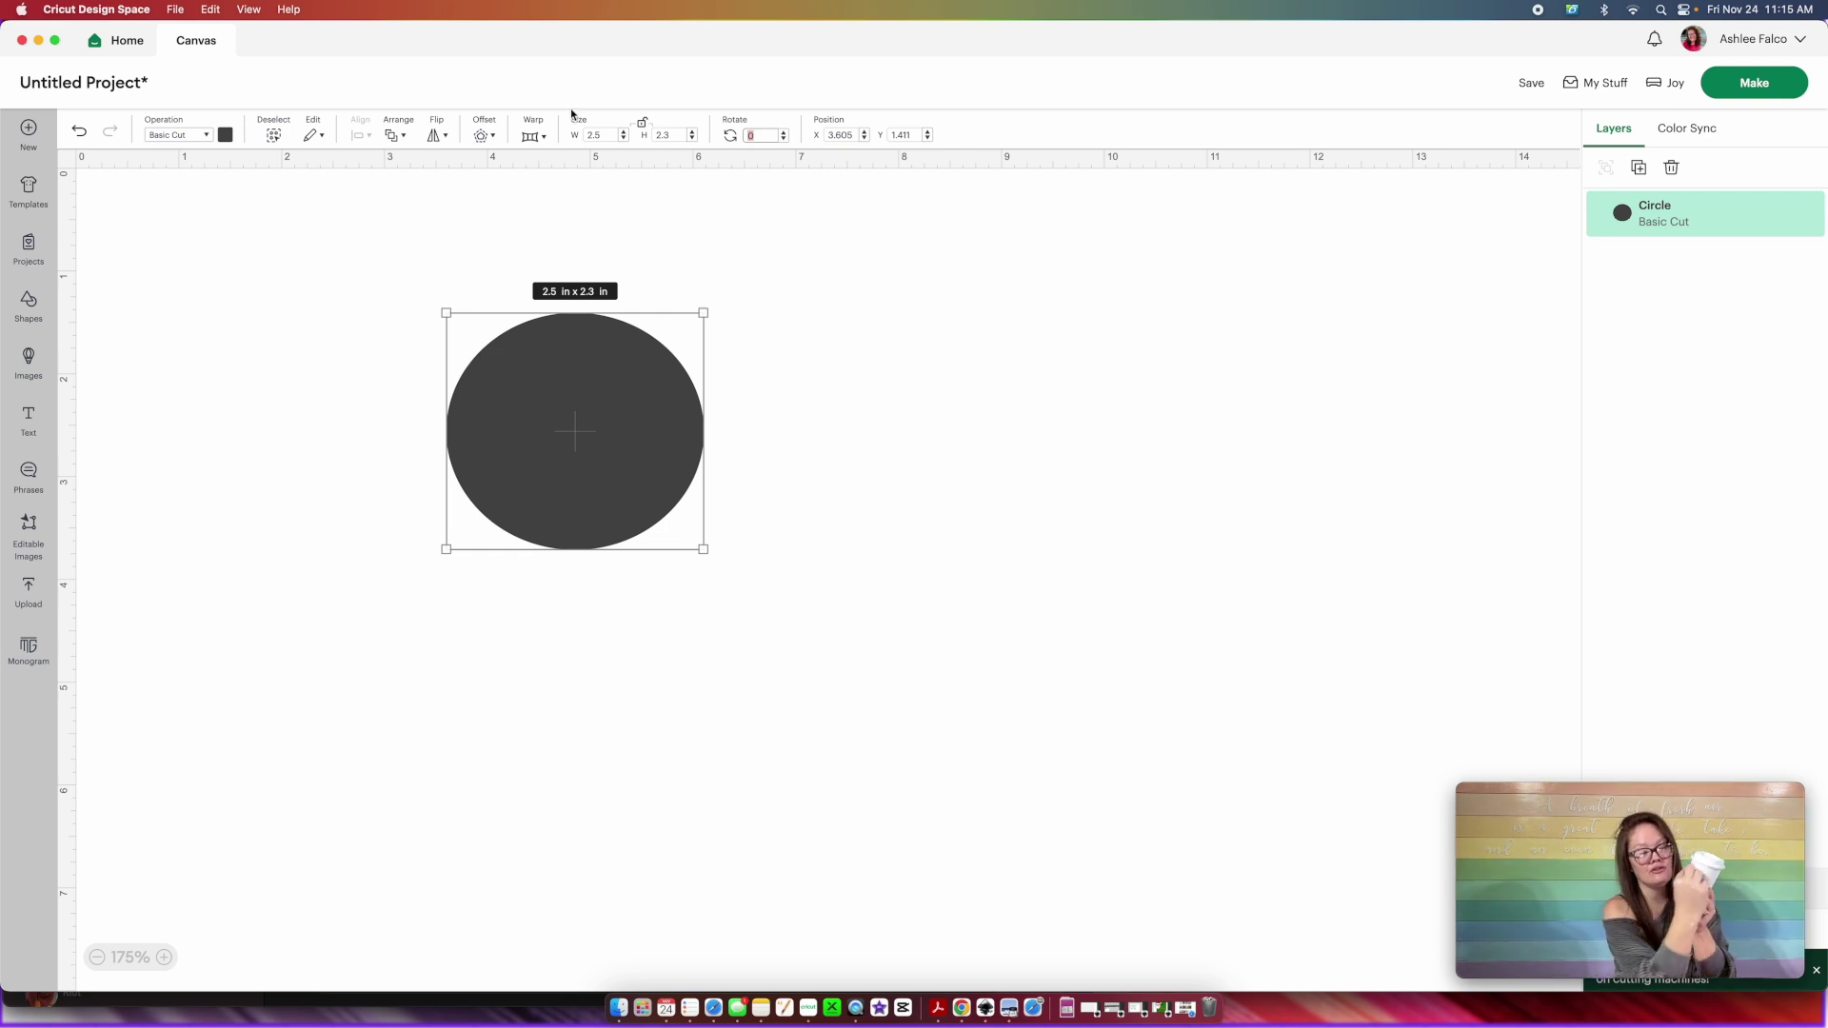
Create a 0.04 in offset with rounded corners around the circle
{"action": "left_click", "coordinate": [487, 137]}
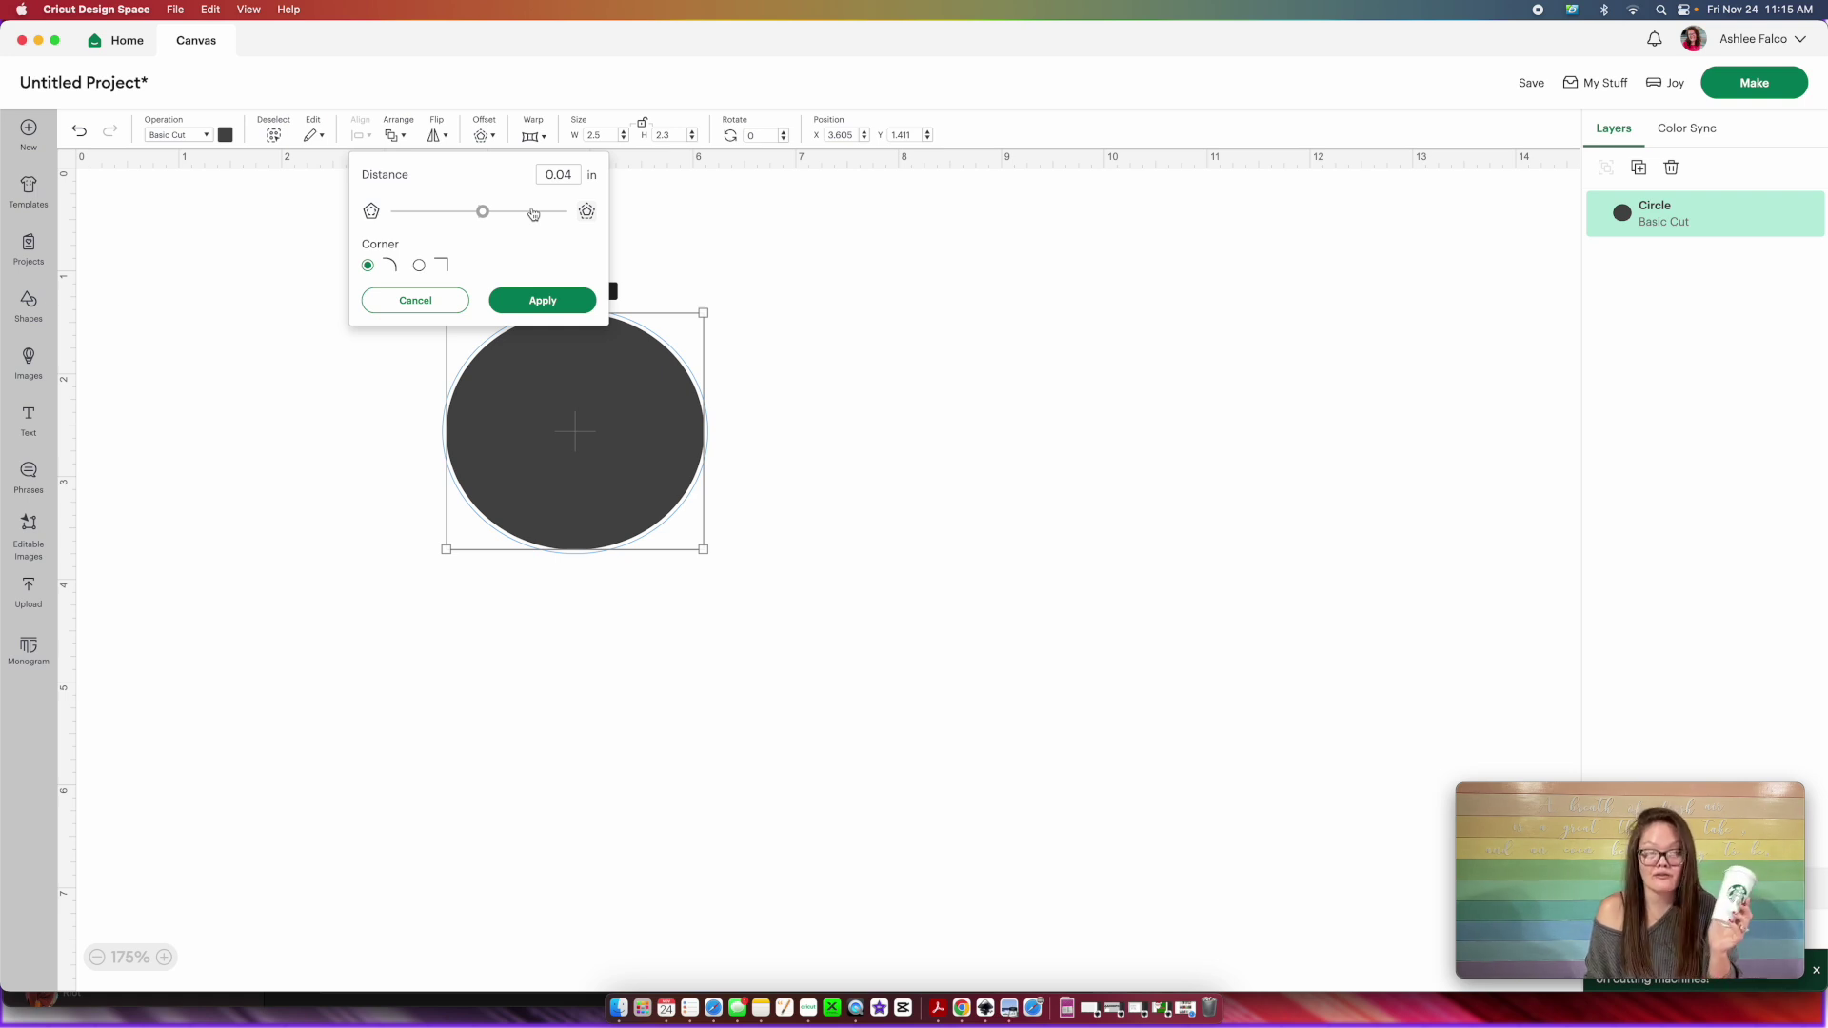
{"action": "left_click", "coordinate": [578, 178]}
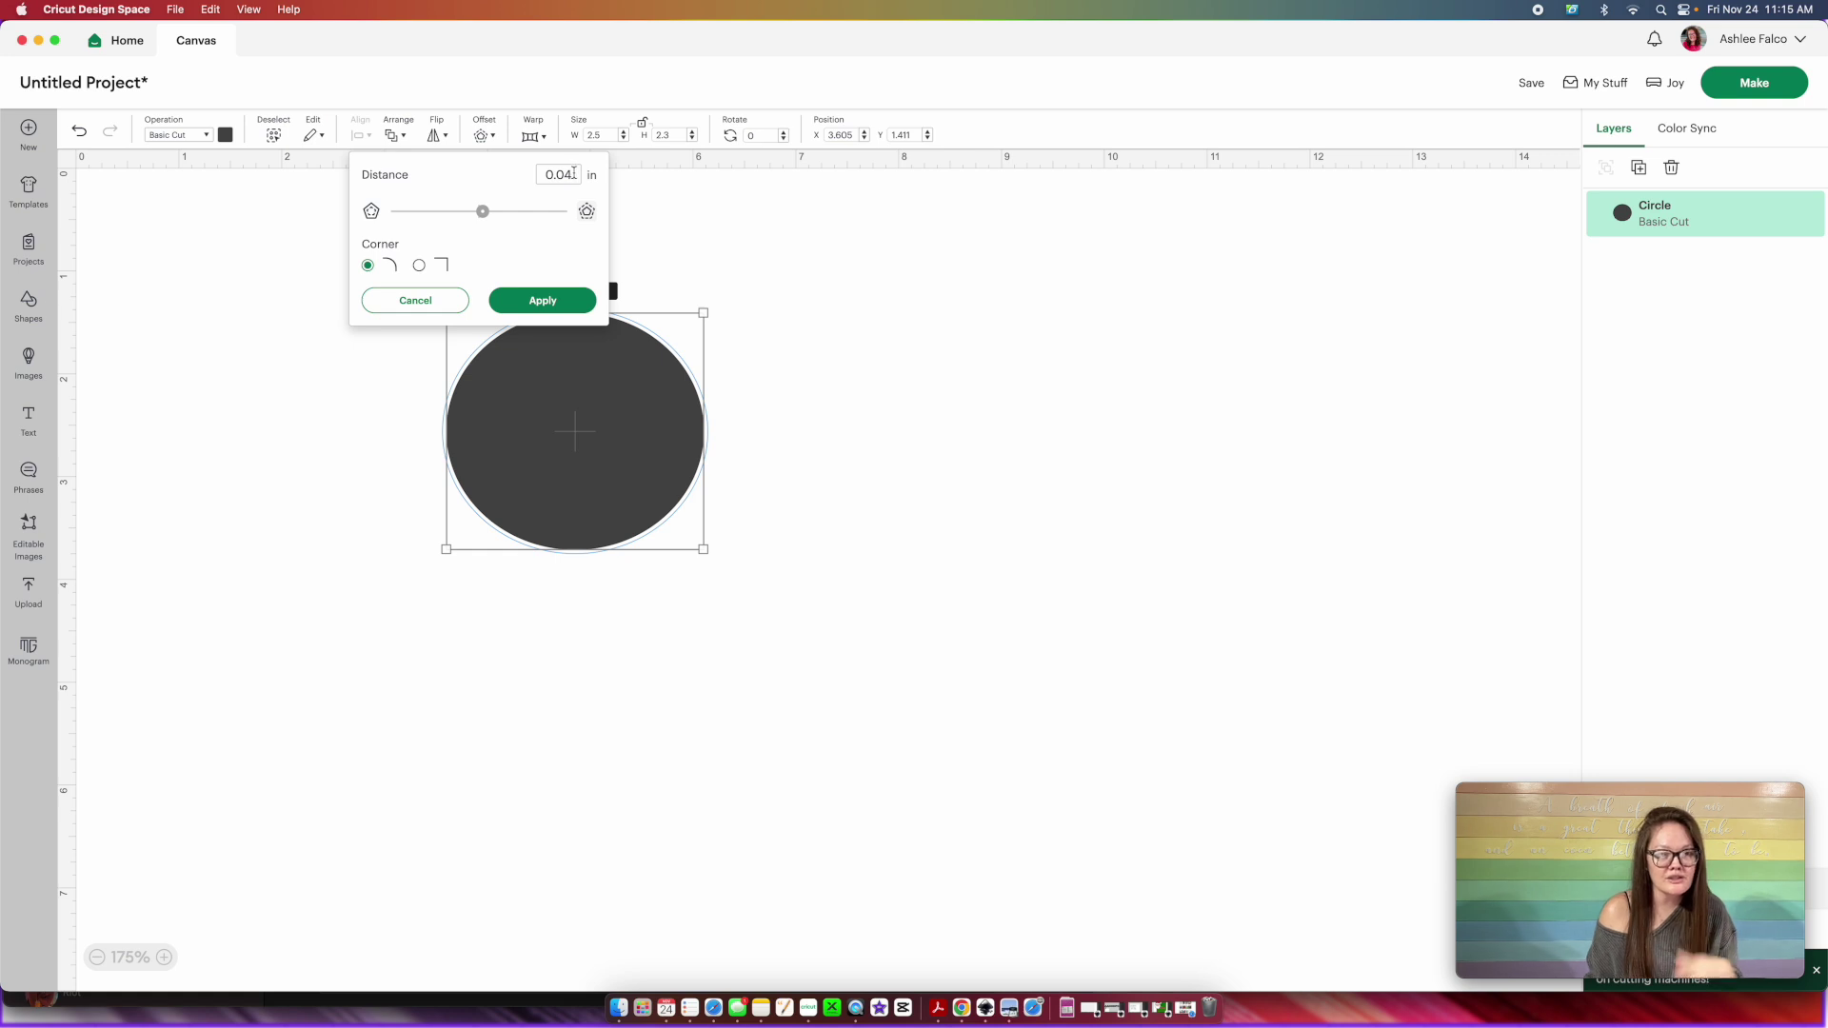
{"action": "left_click", "coordinate": [530, 298]}
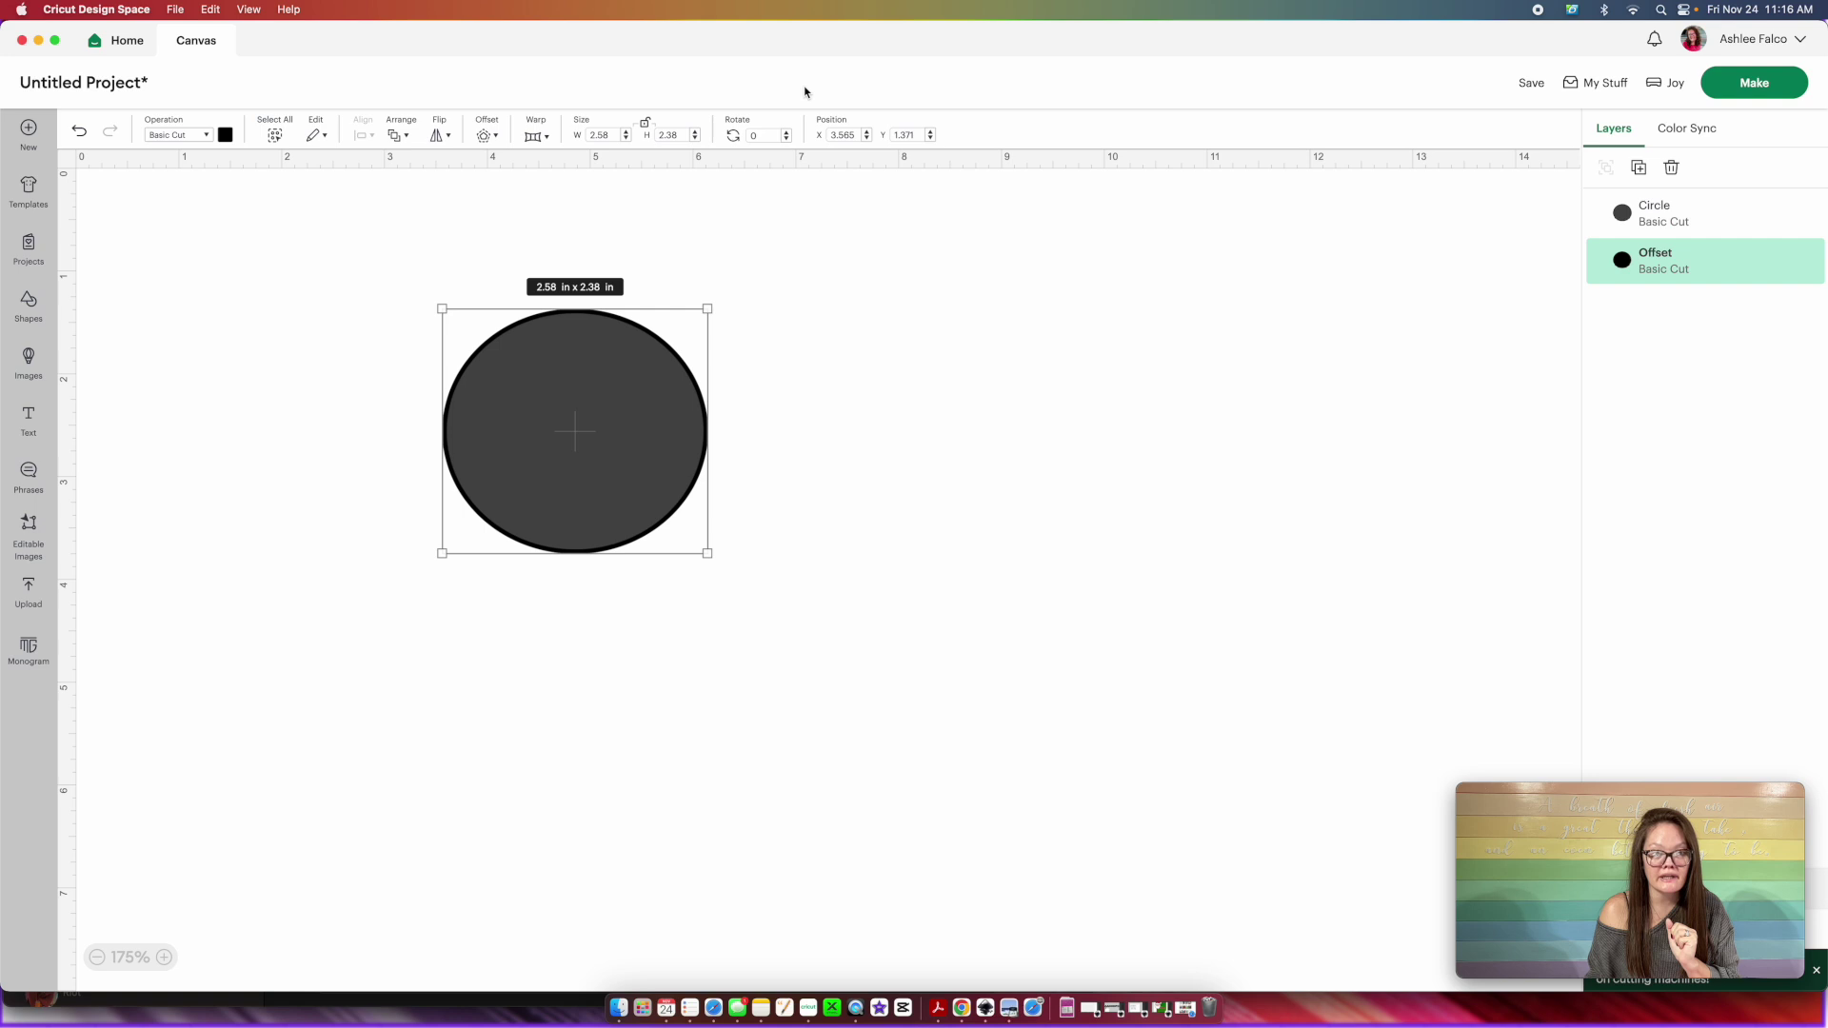
Create a second offset of 0.486 in around the first offset and recolor it light pink
{"action": "left_click", "coordinate": [485, 135]}
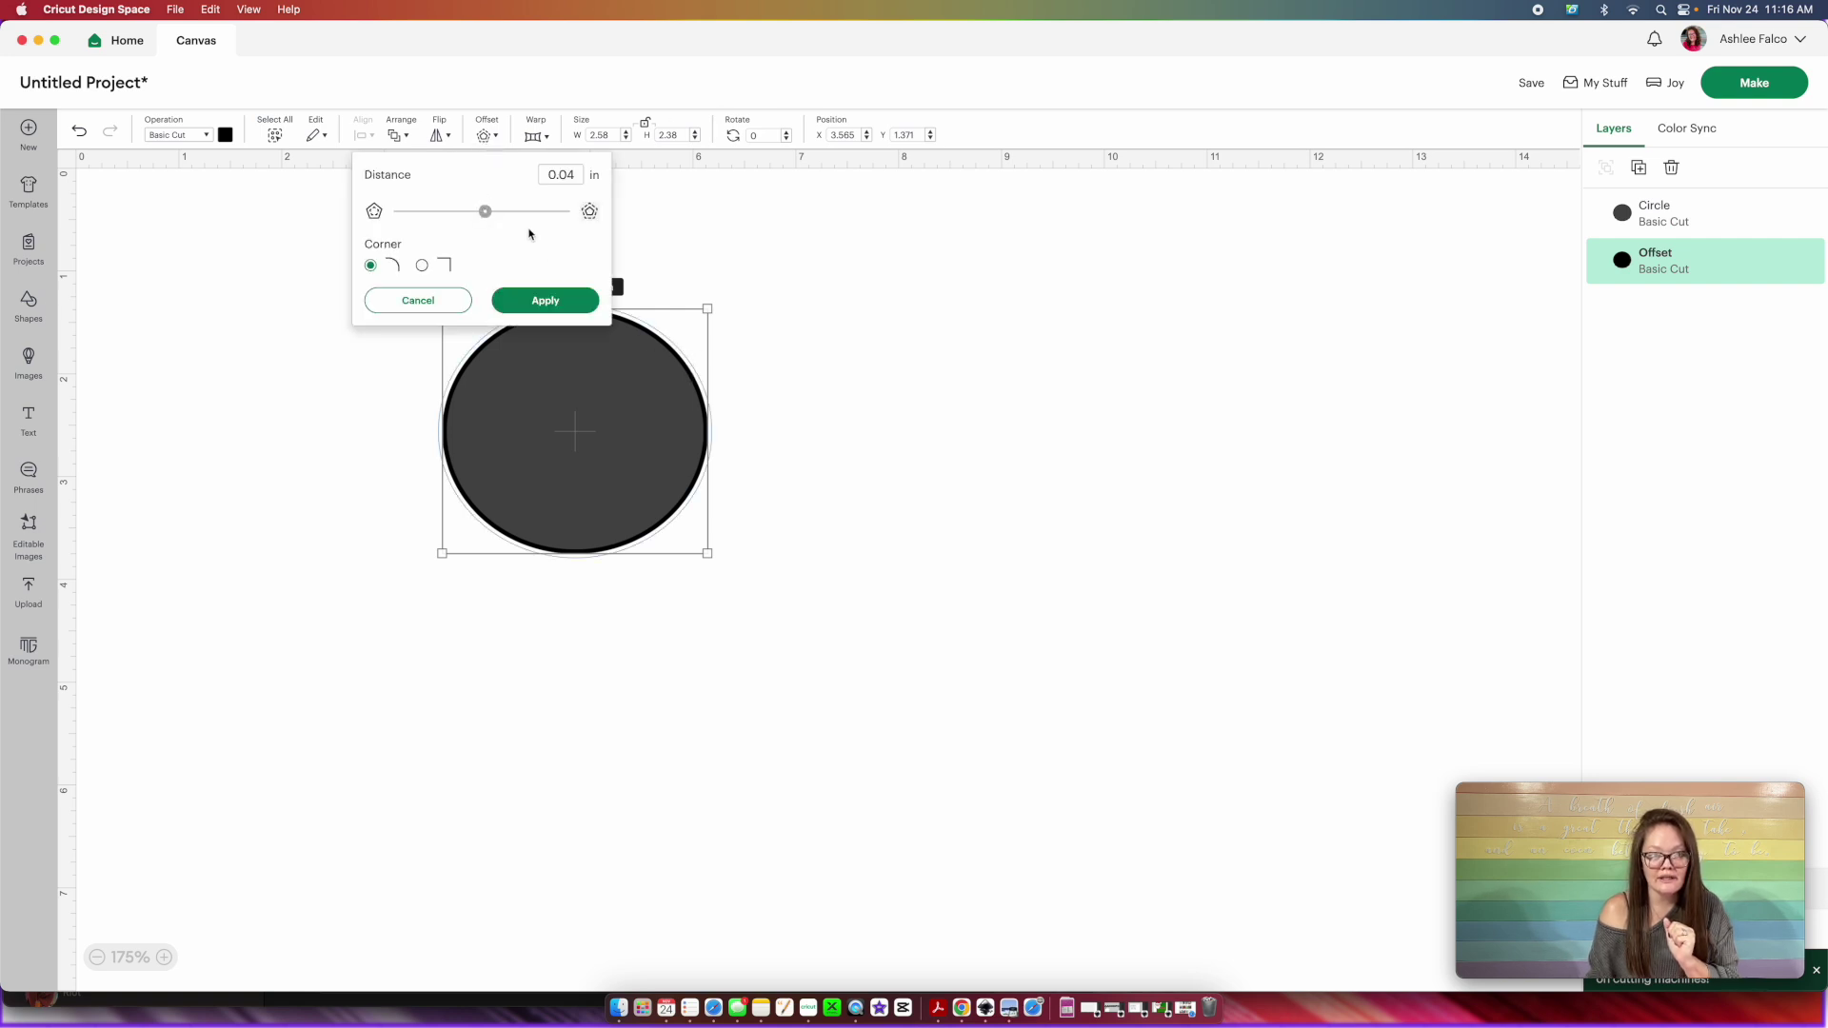
{"action": "left_click_drag", "start_coordinate": [486, 211], "coordinate": [517, 212]}
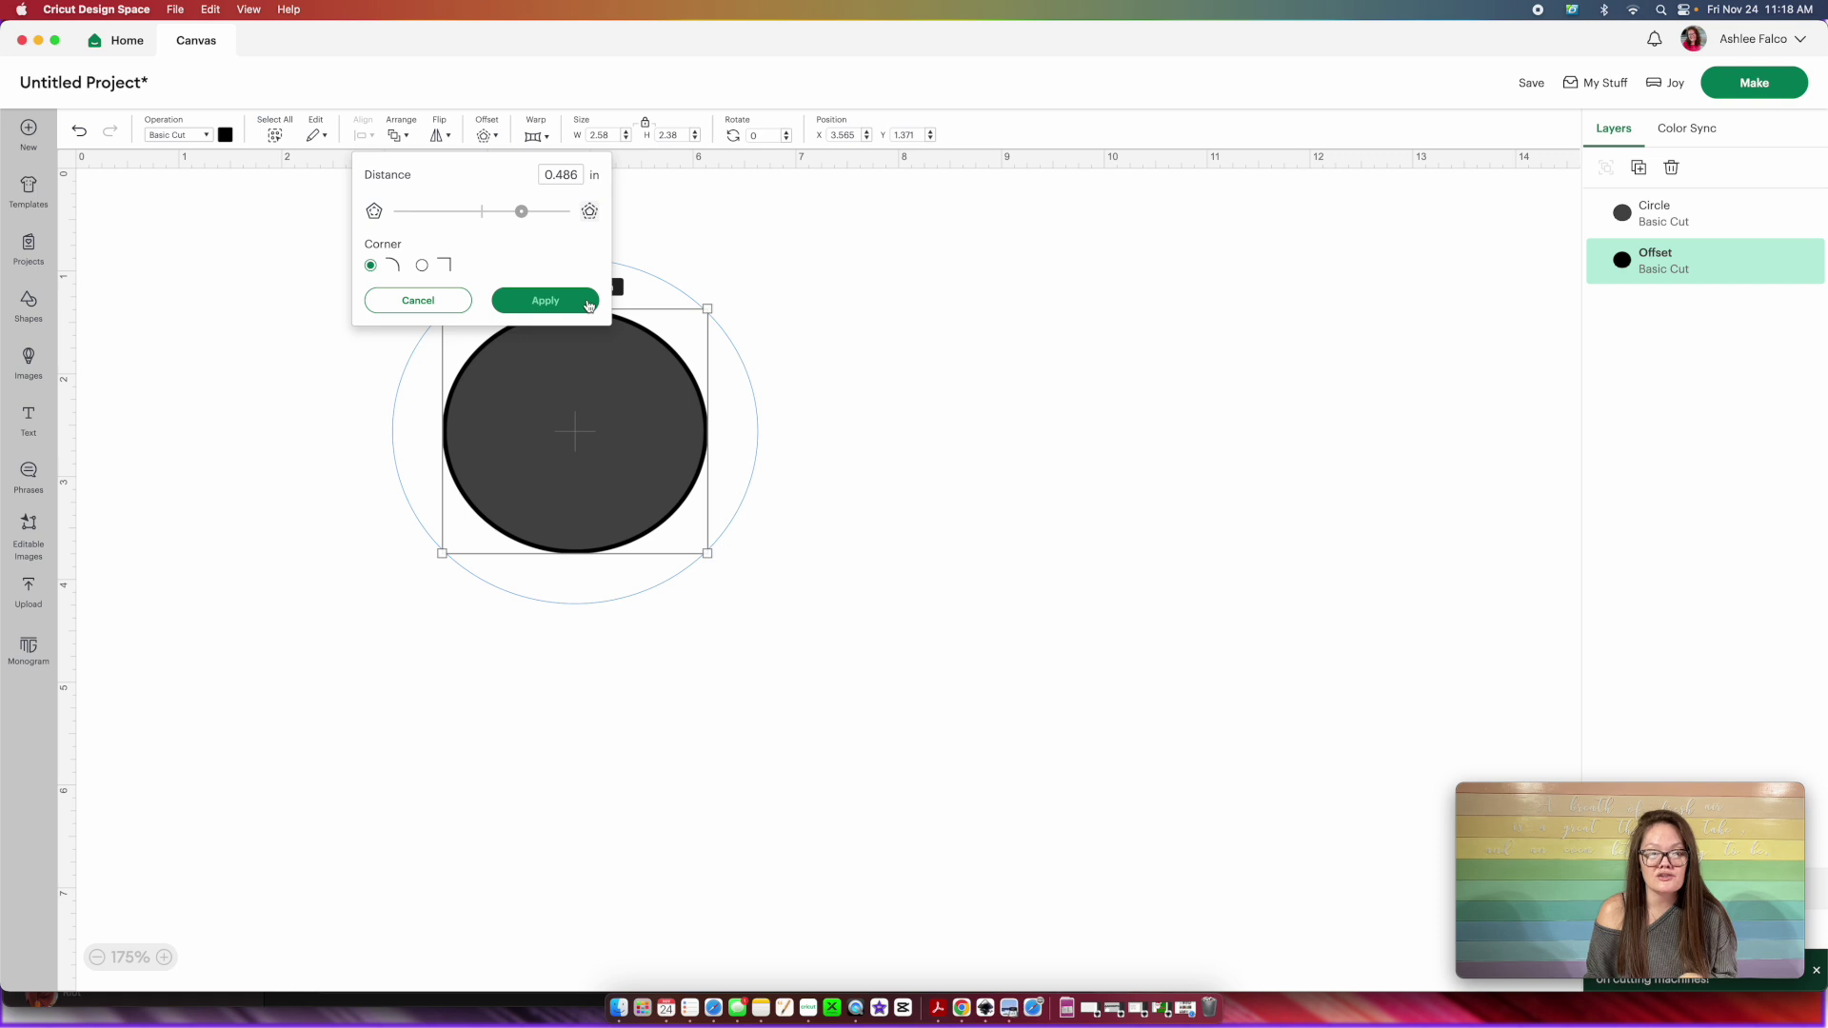
{"action": "left_click", "coordinate": [589, 302]}
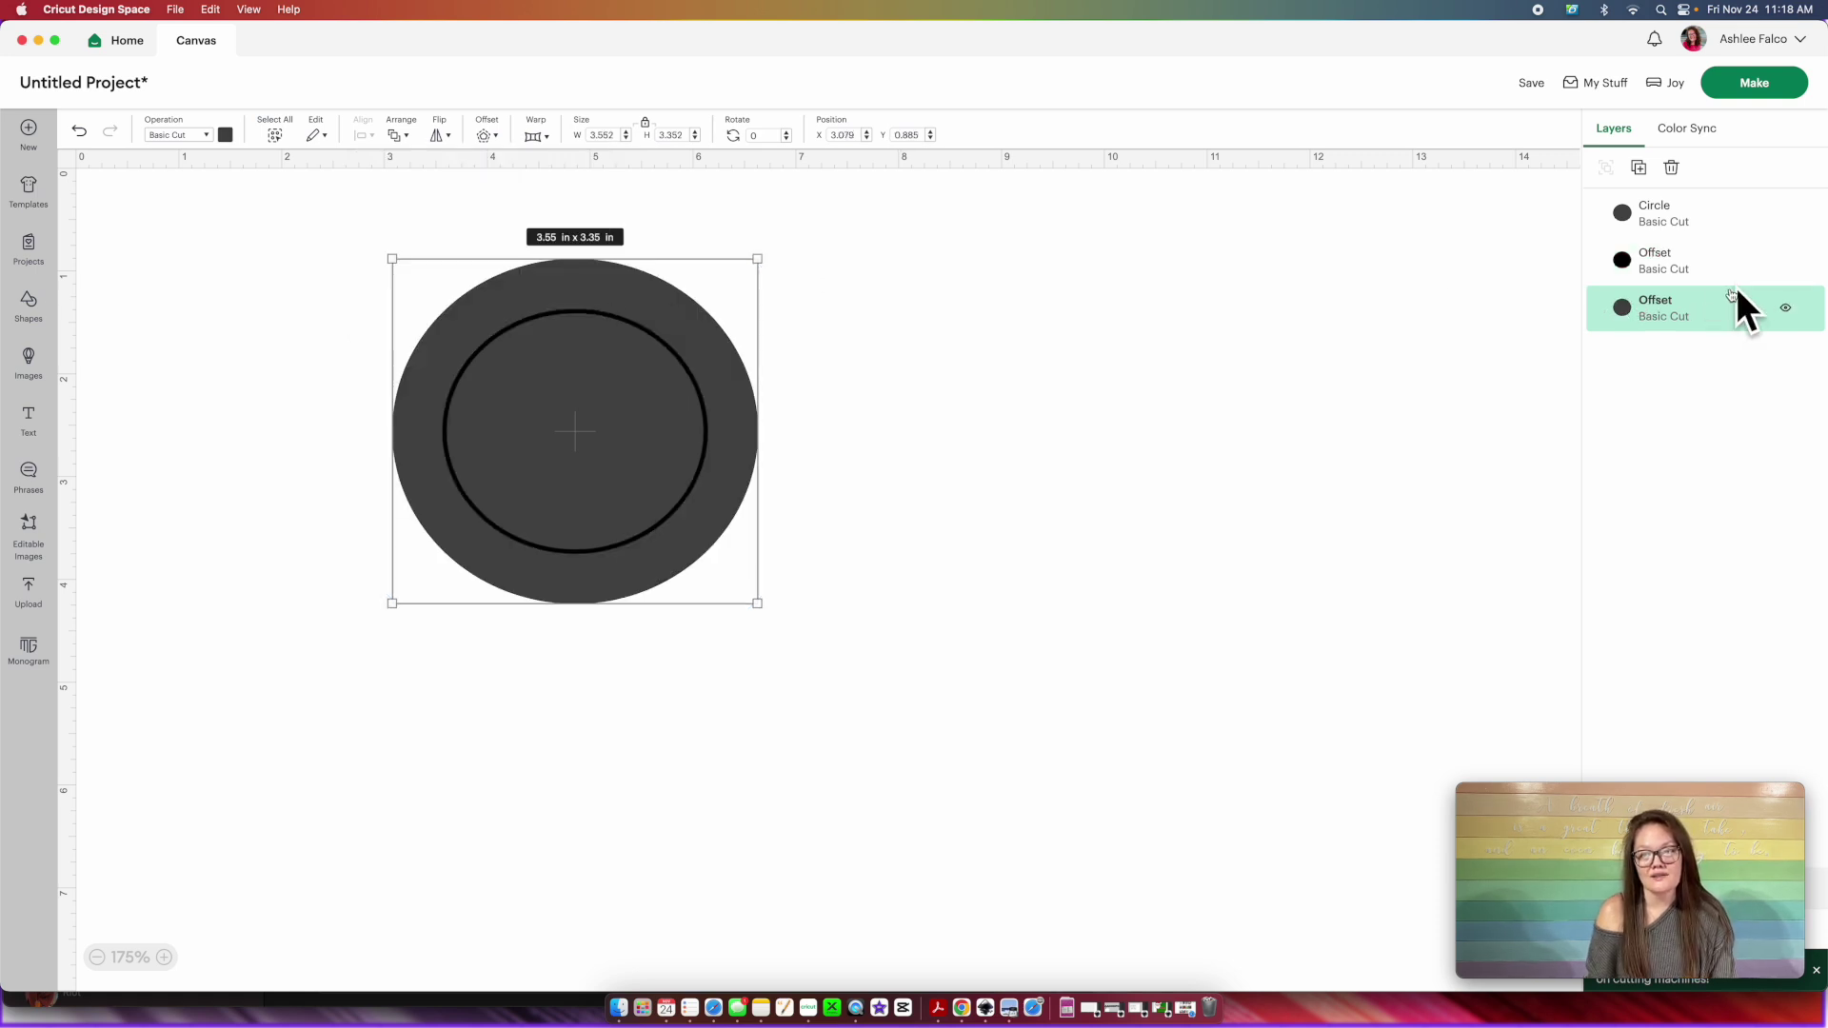
{"action": "left_click", "coordinate": [225, 135]}
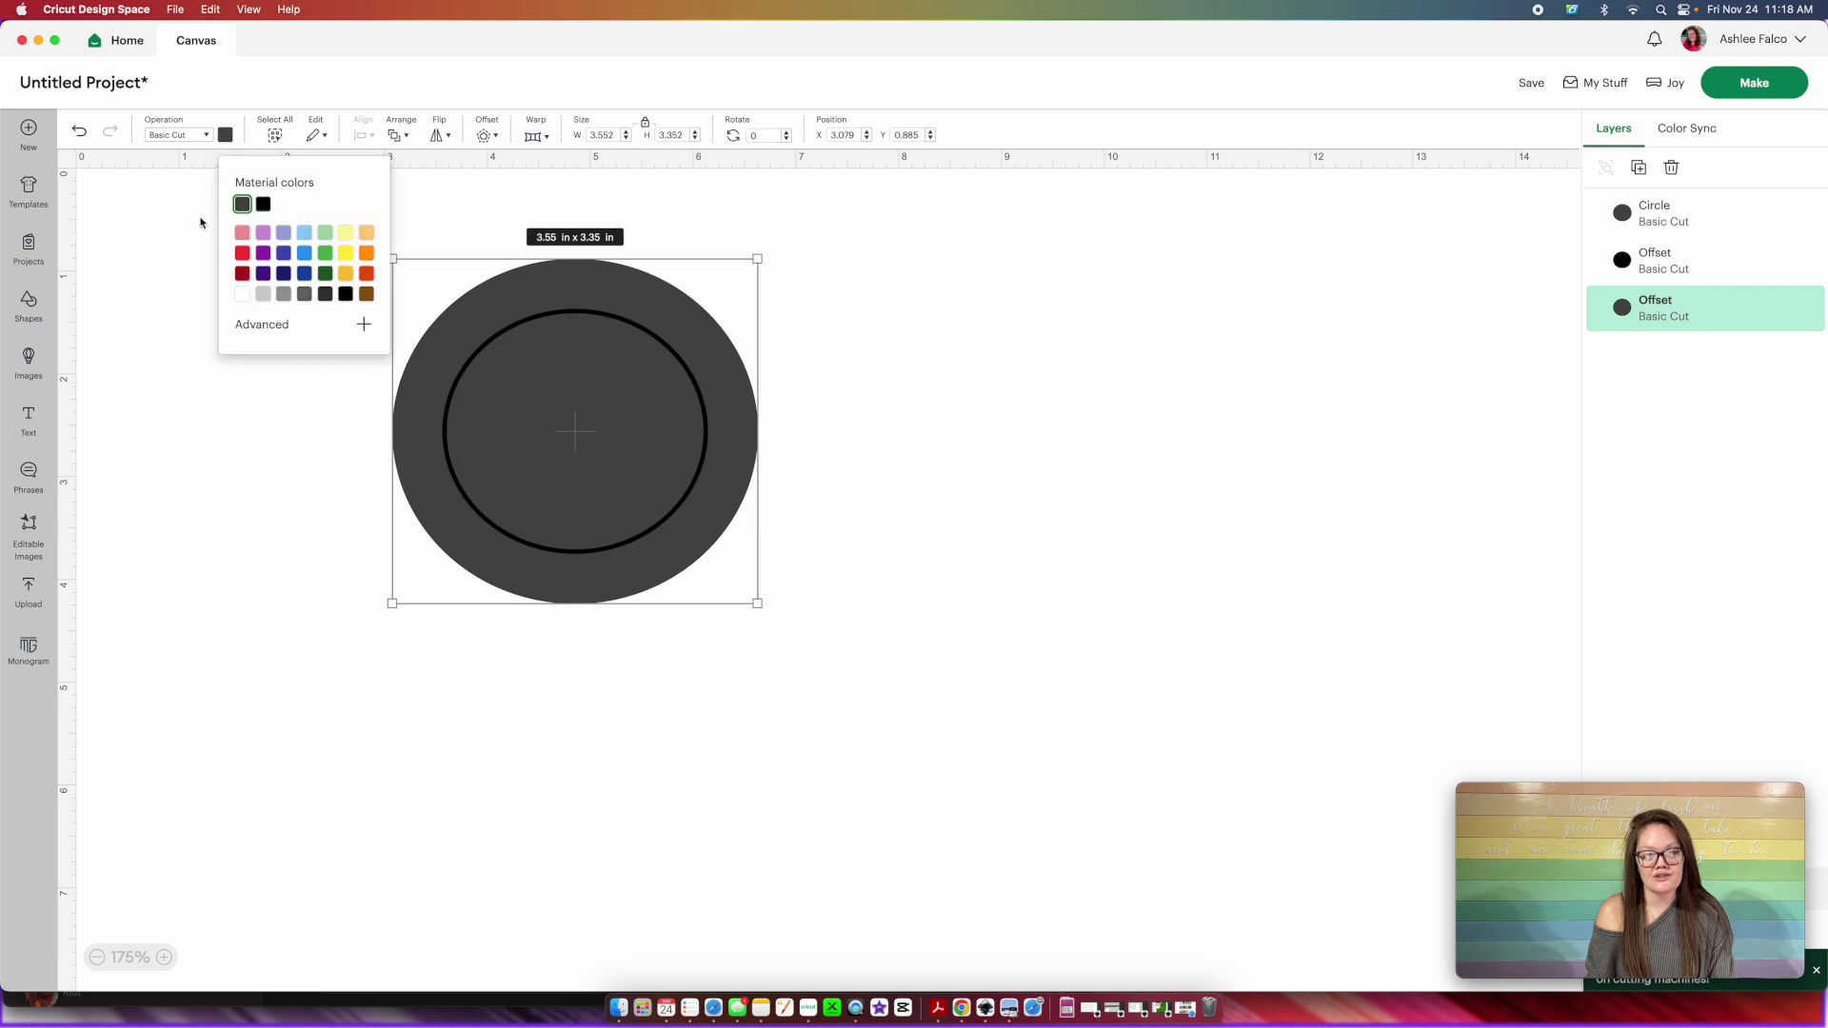
{"action": "left_click", "coordinate": [245, 232]}
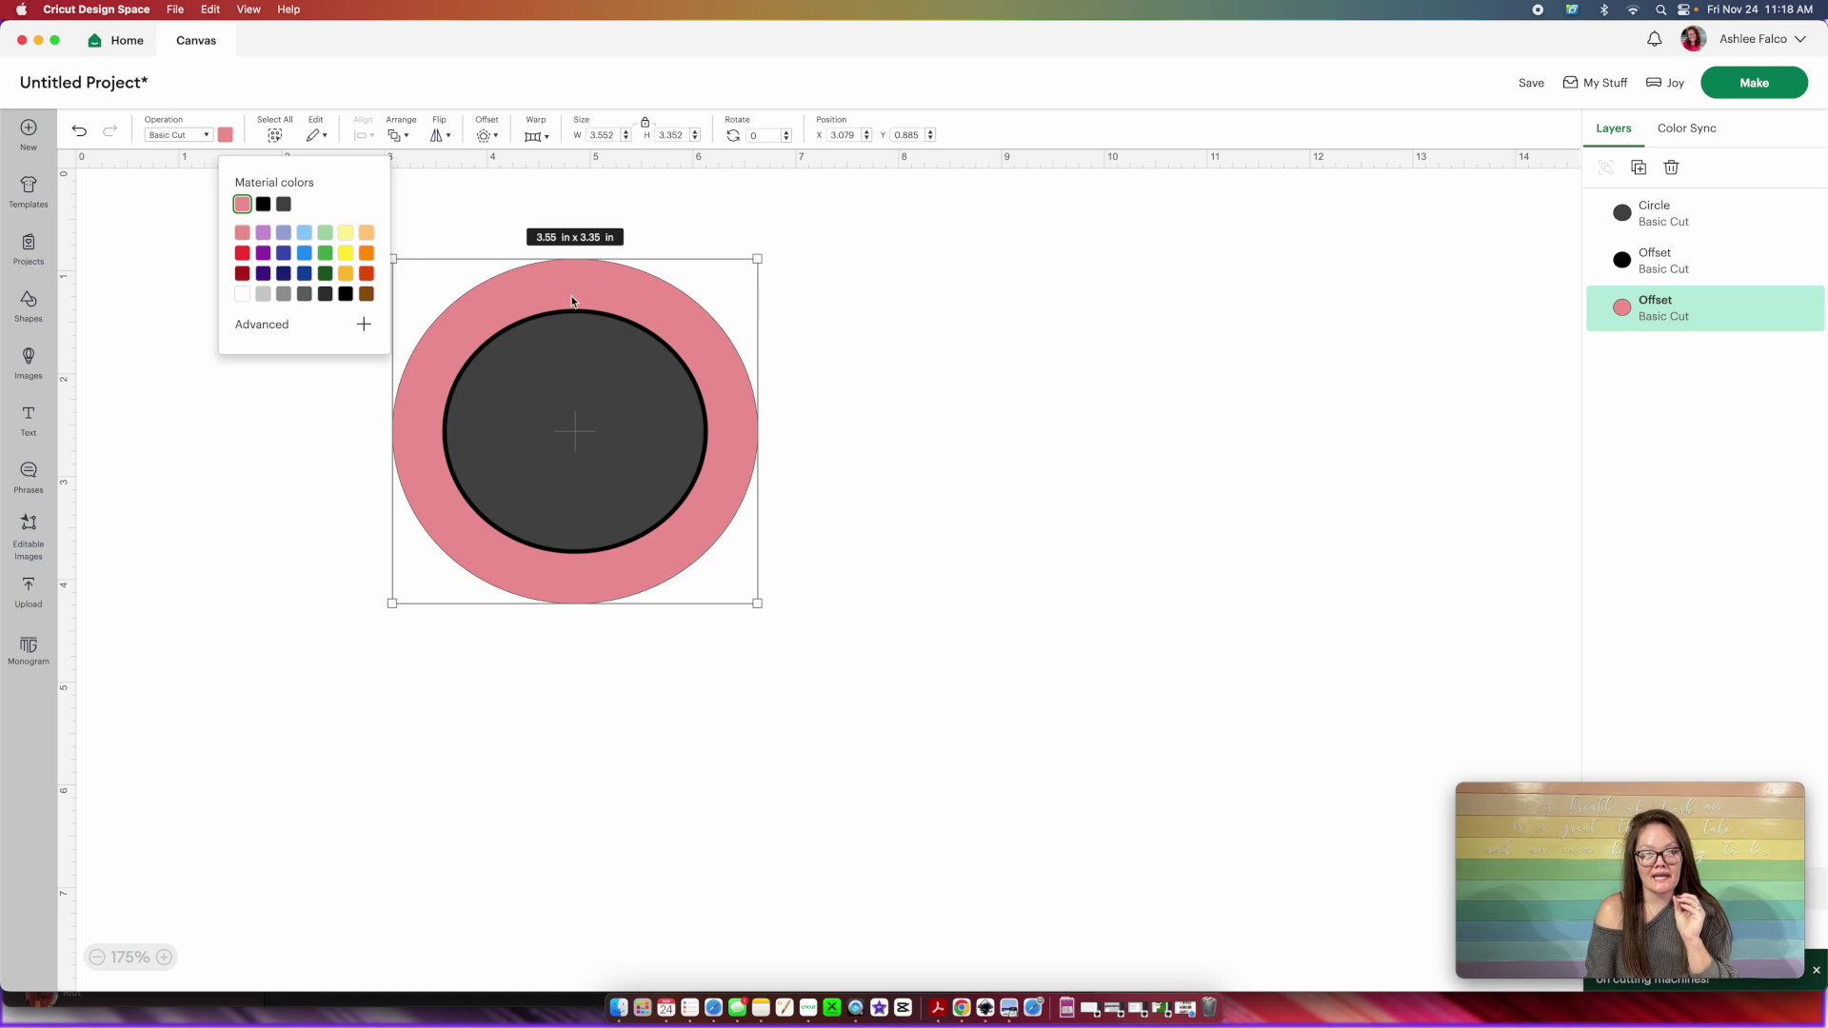
Slice the black offset out of the pink one and delete both inner slice pieces and the original circle, keeping the pink ring
{"action": "left_click", "coordinate": [1665, 265], "text": "shift"}
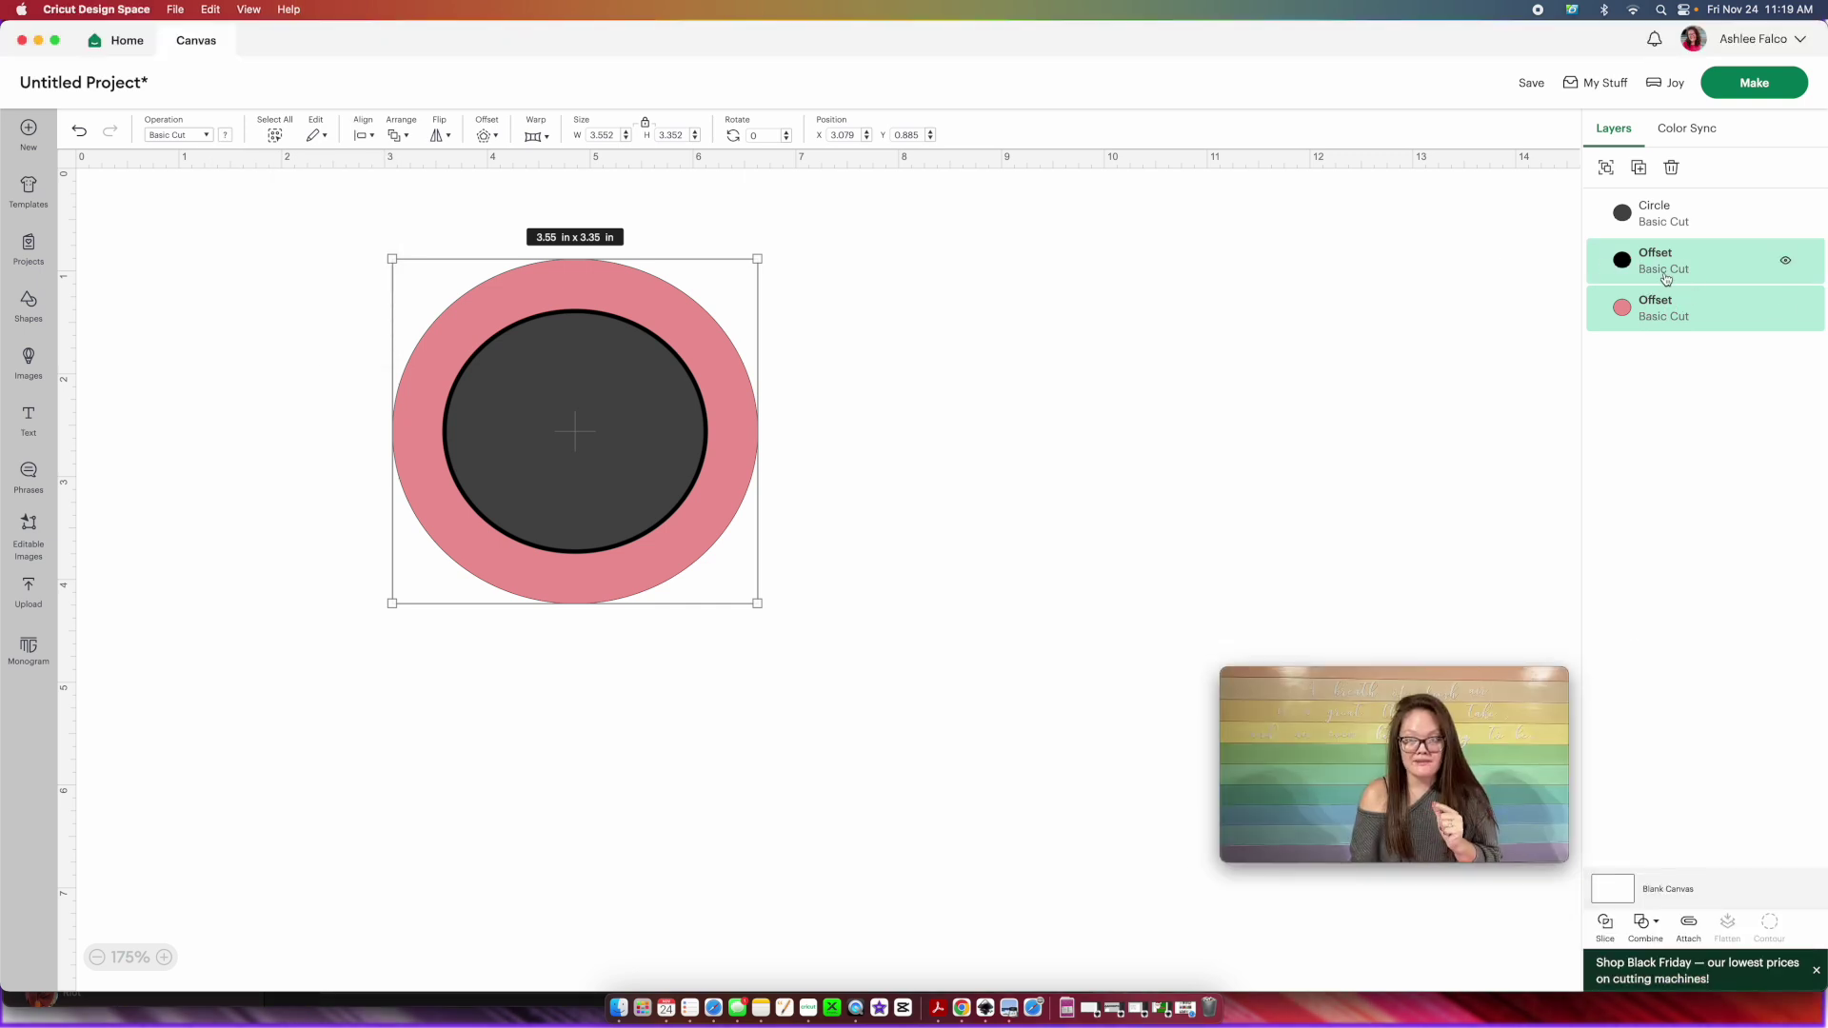
{"action": "left_click", "coordinate": [1605, 923]}
{"action": "left_click", "coordinate": [1708, 213]}
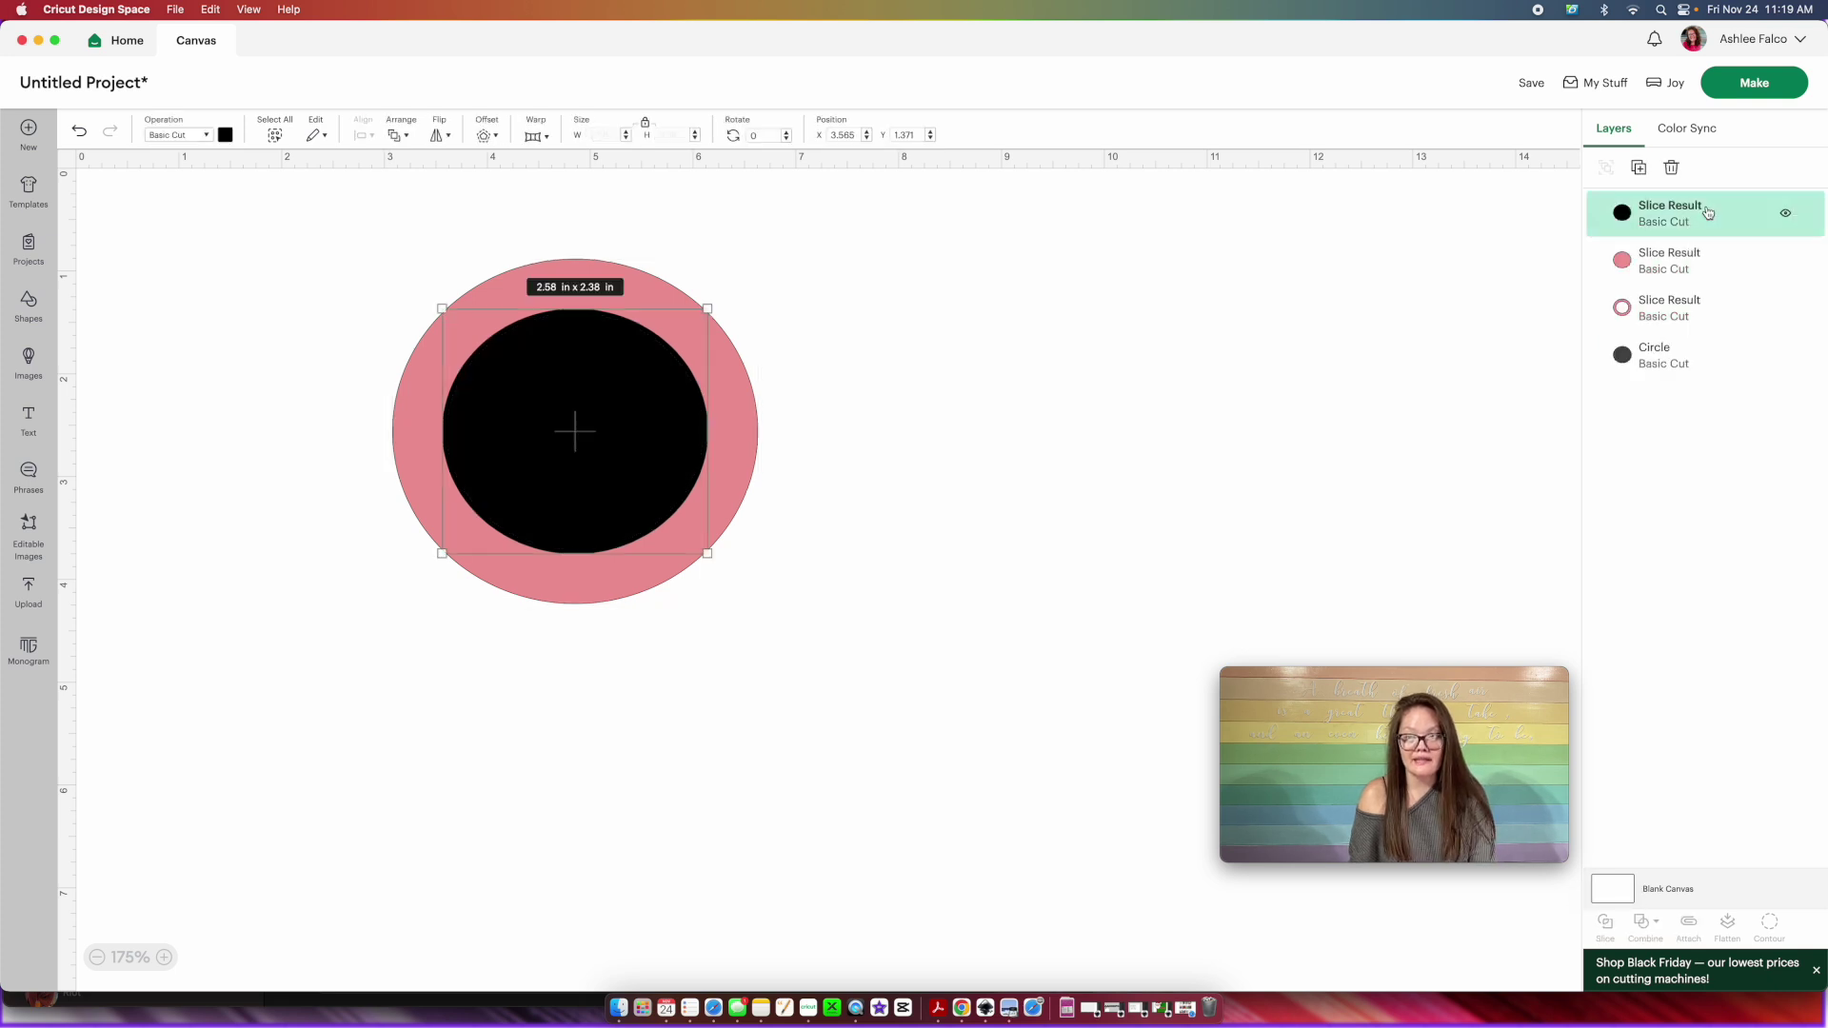
{"action": "key", "text": "Delete"}
{"action": "left_click", "coordinate": [1708, 212]}
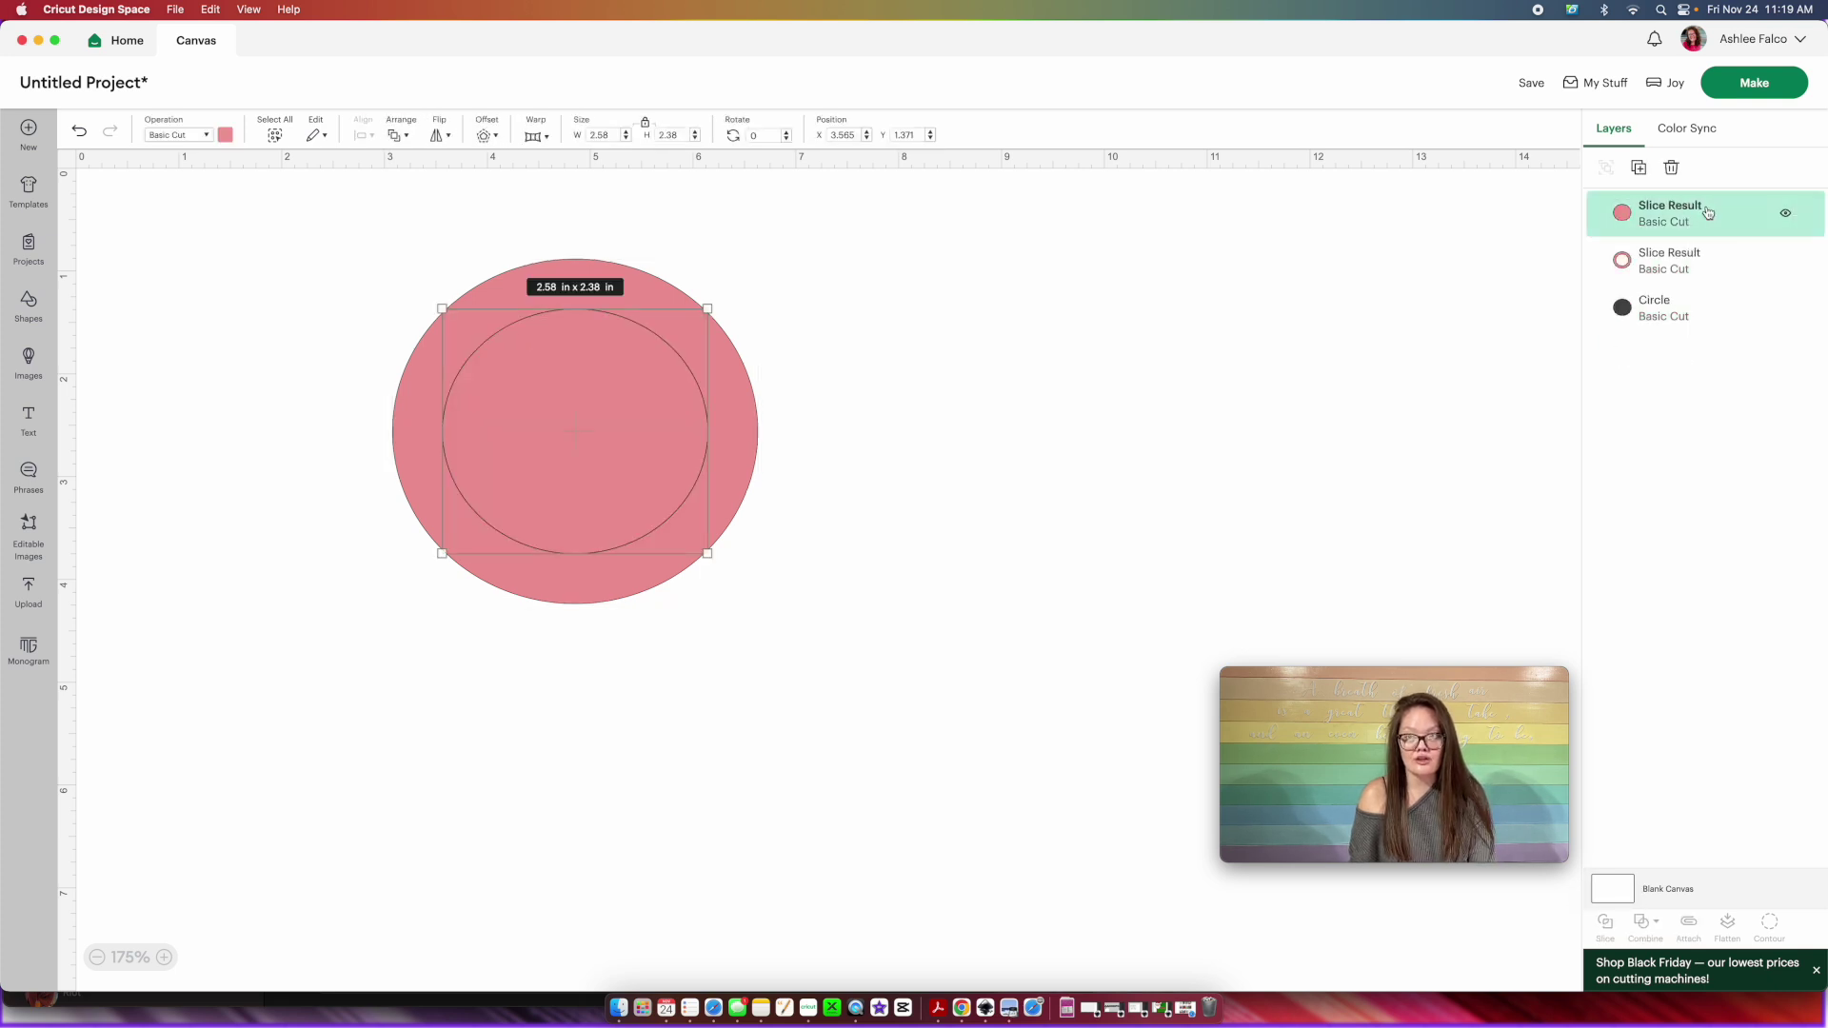
{"action": "key", "text": "Delete"}
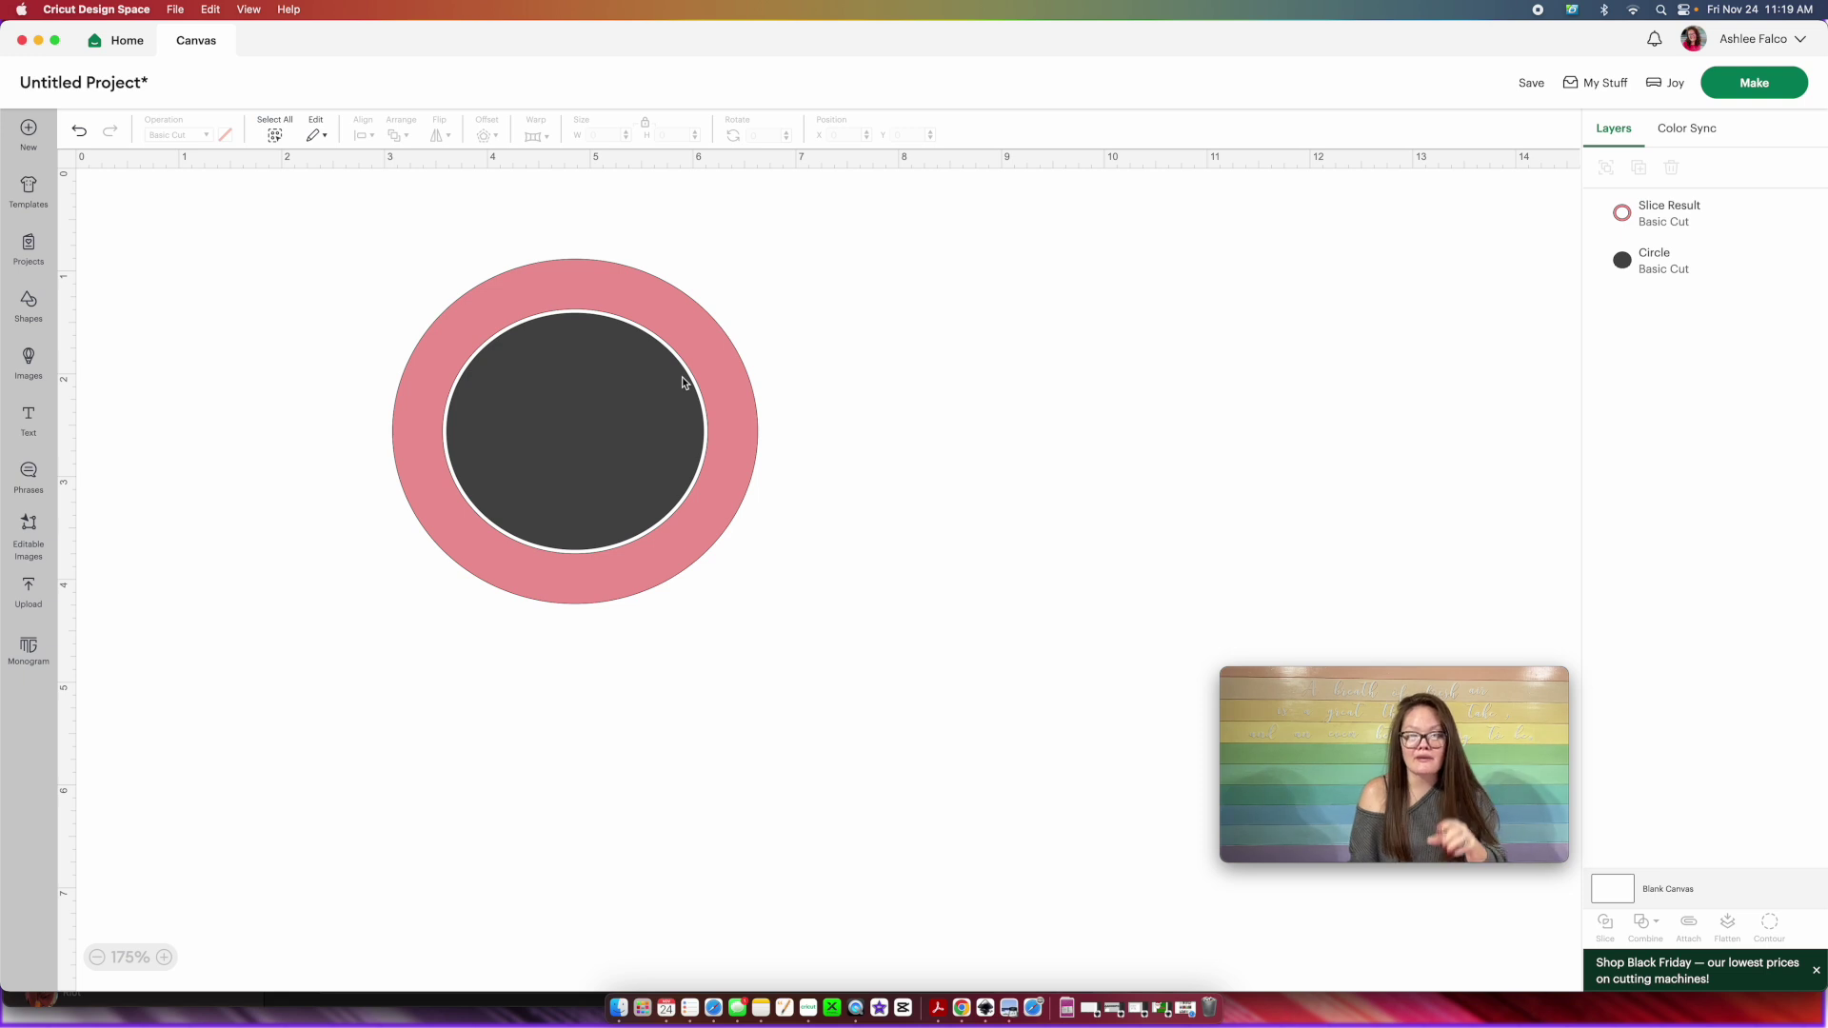
{"action": "left_click", "coordinate": [1668, 267]}
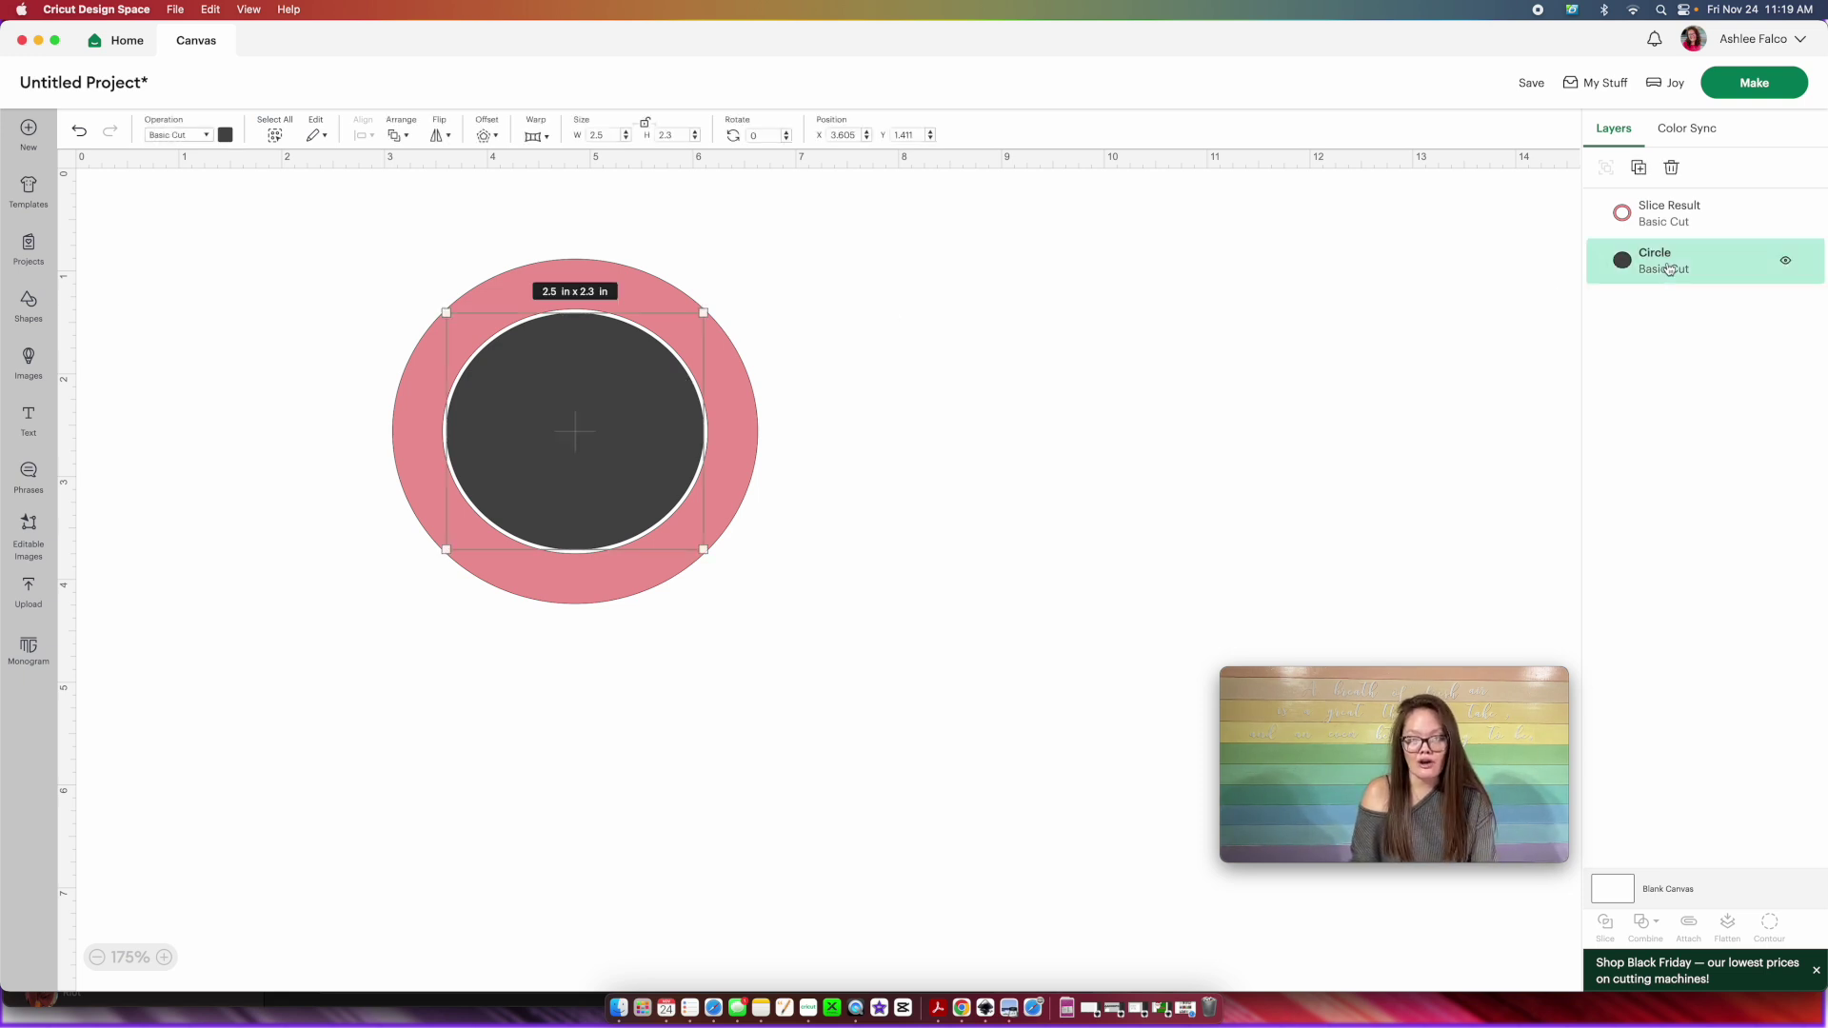
{"action": "key", "text": "Delete"}
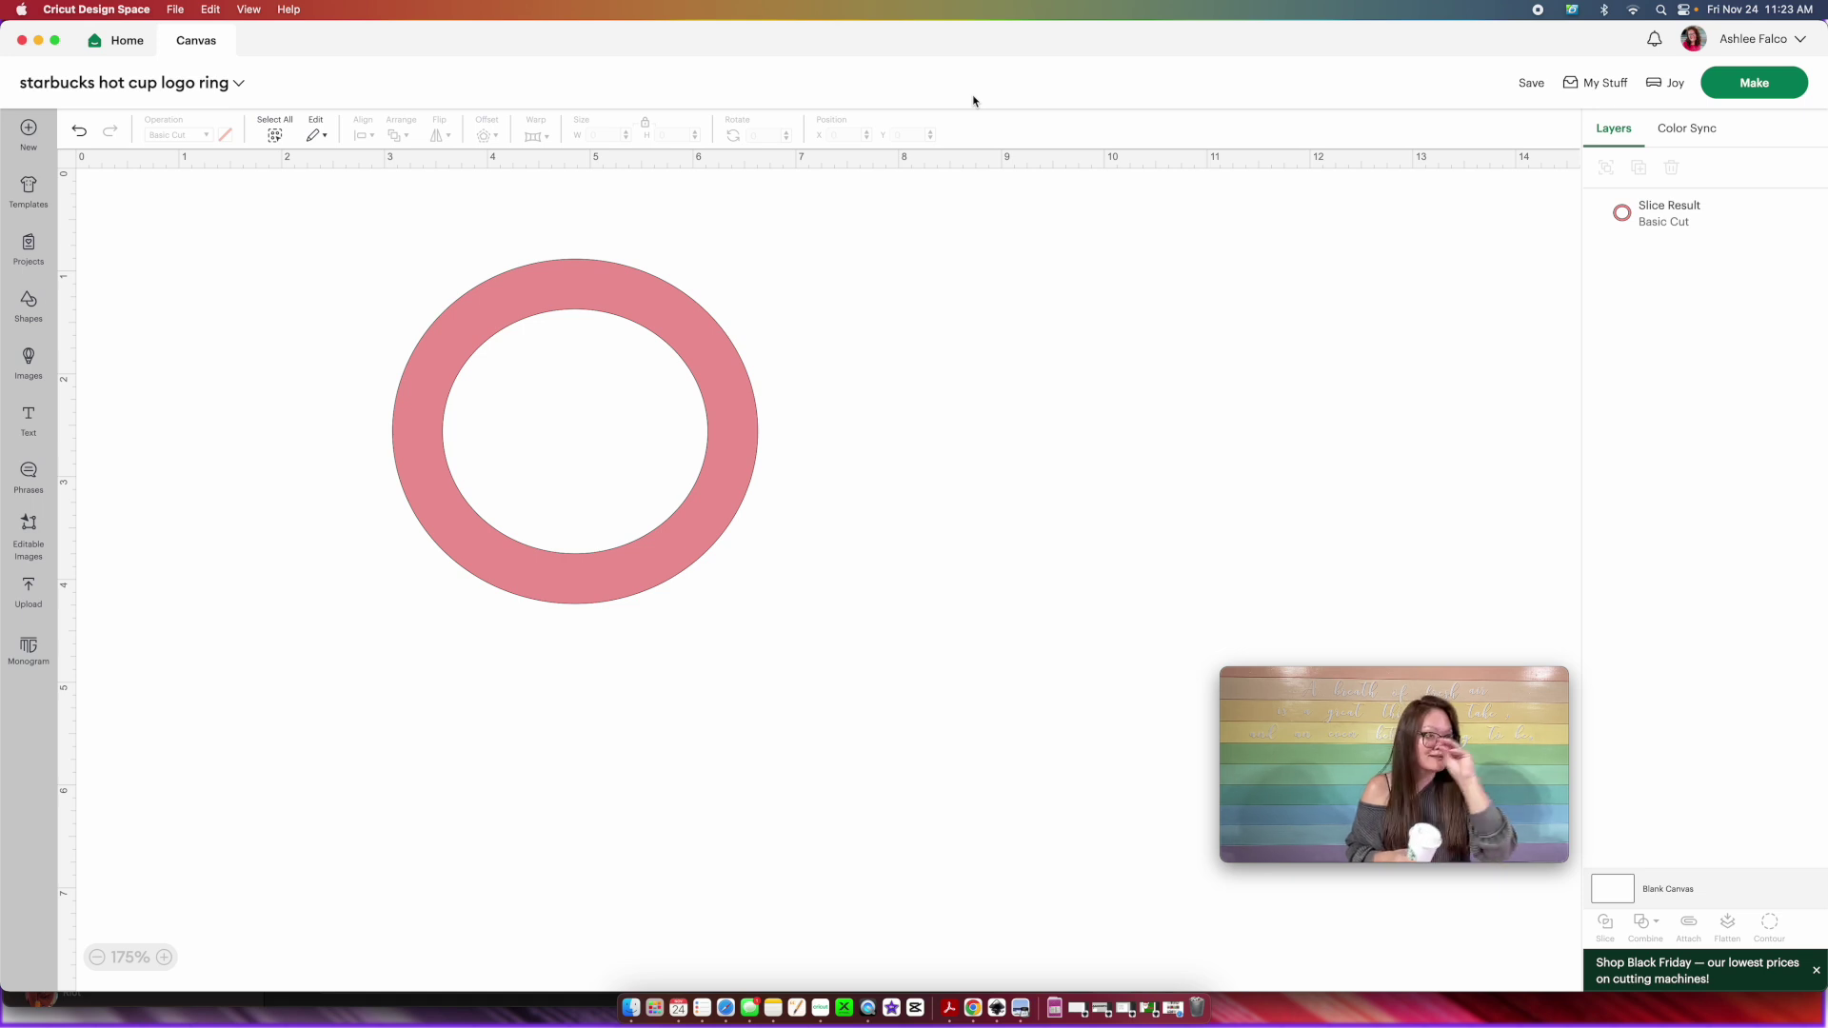
Add a text object with the cup owner's first name in capitals, in possessive form
{"action": "left_click", "coordinate": [29, 416]}
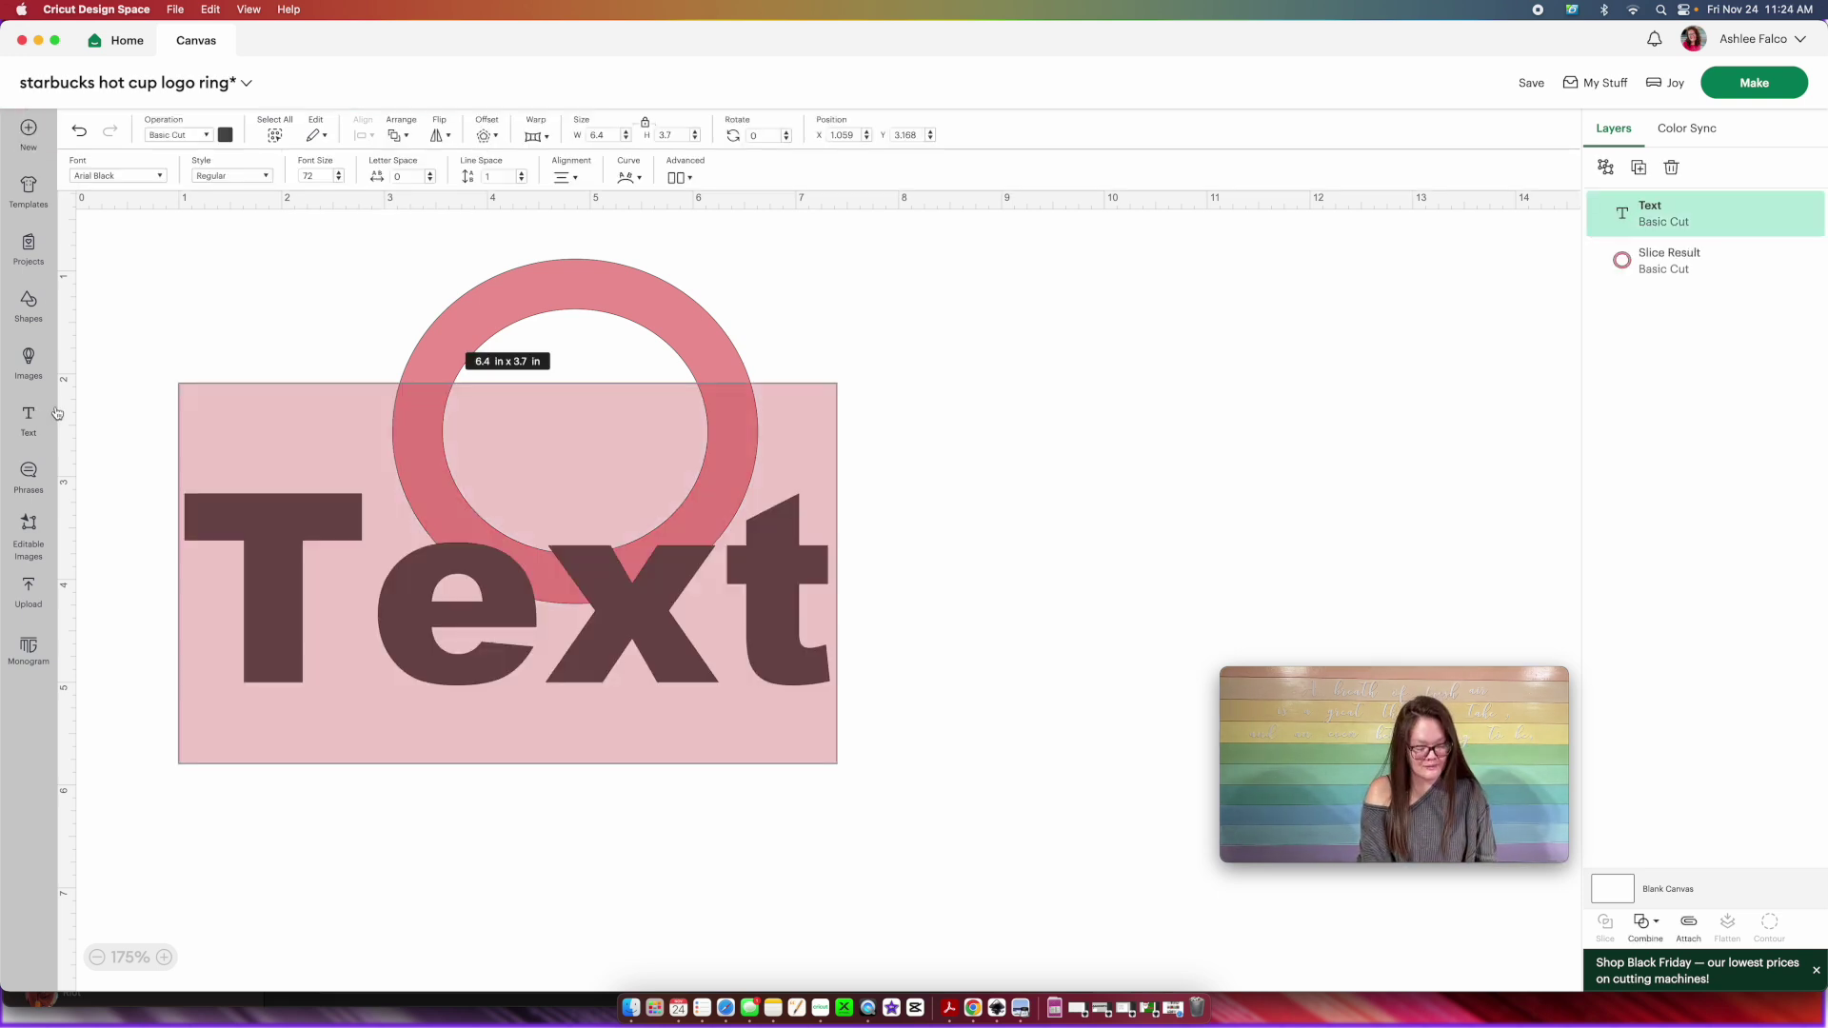
{"action": "type", "text": "ASHL"}
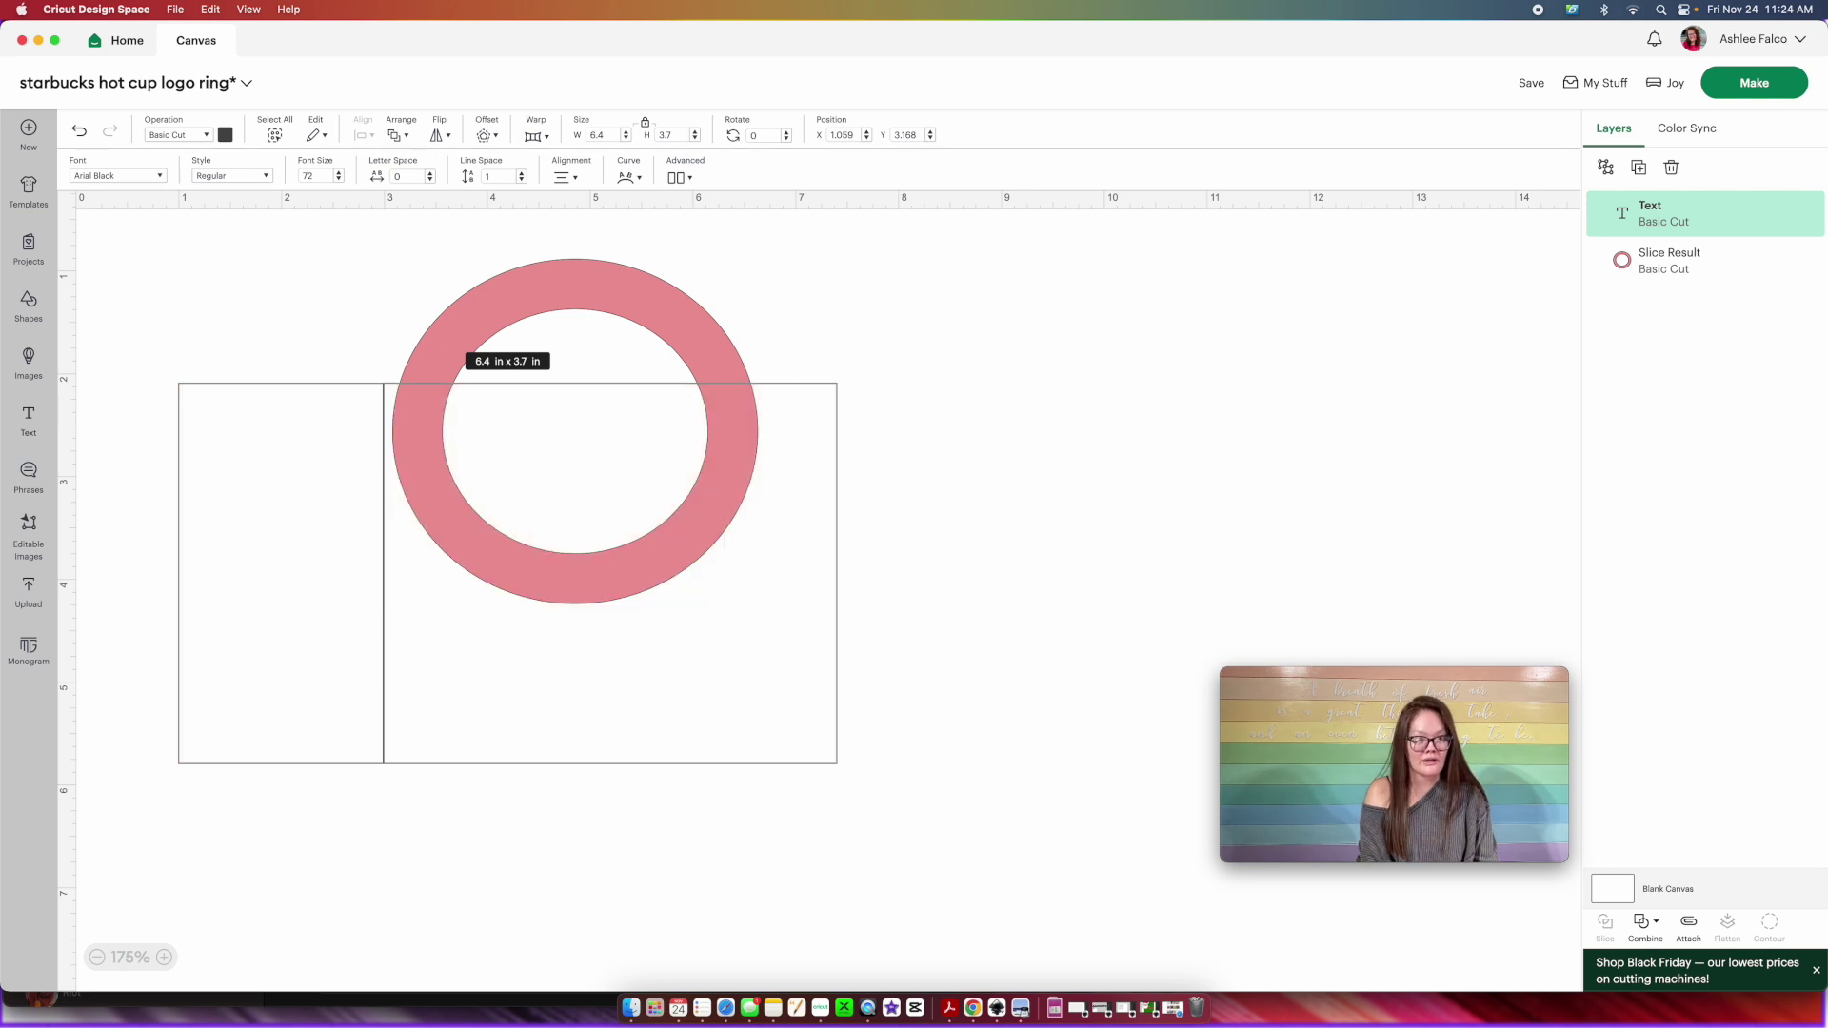
{"action": "type", "text": "EE'S"}
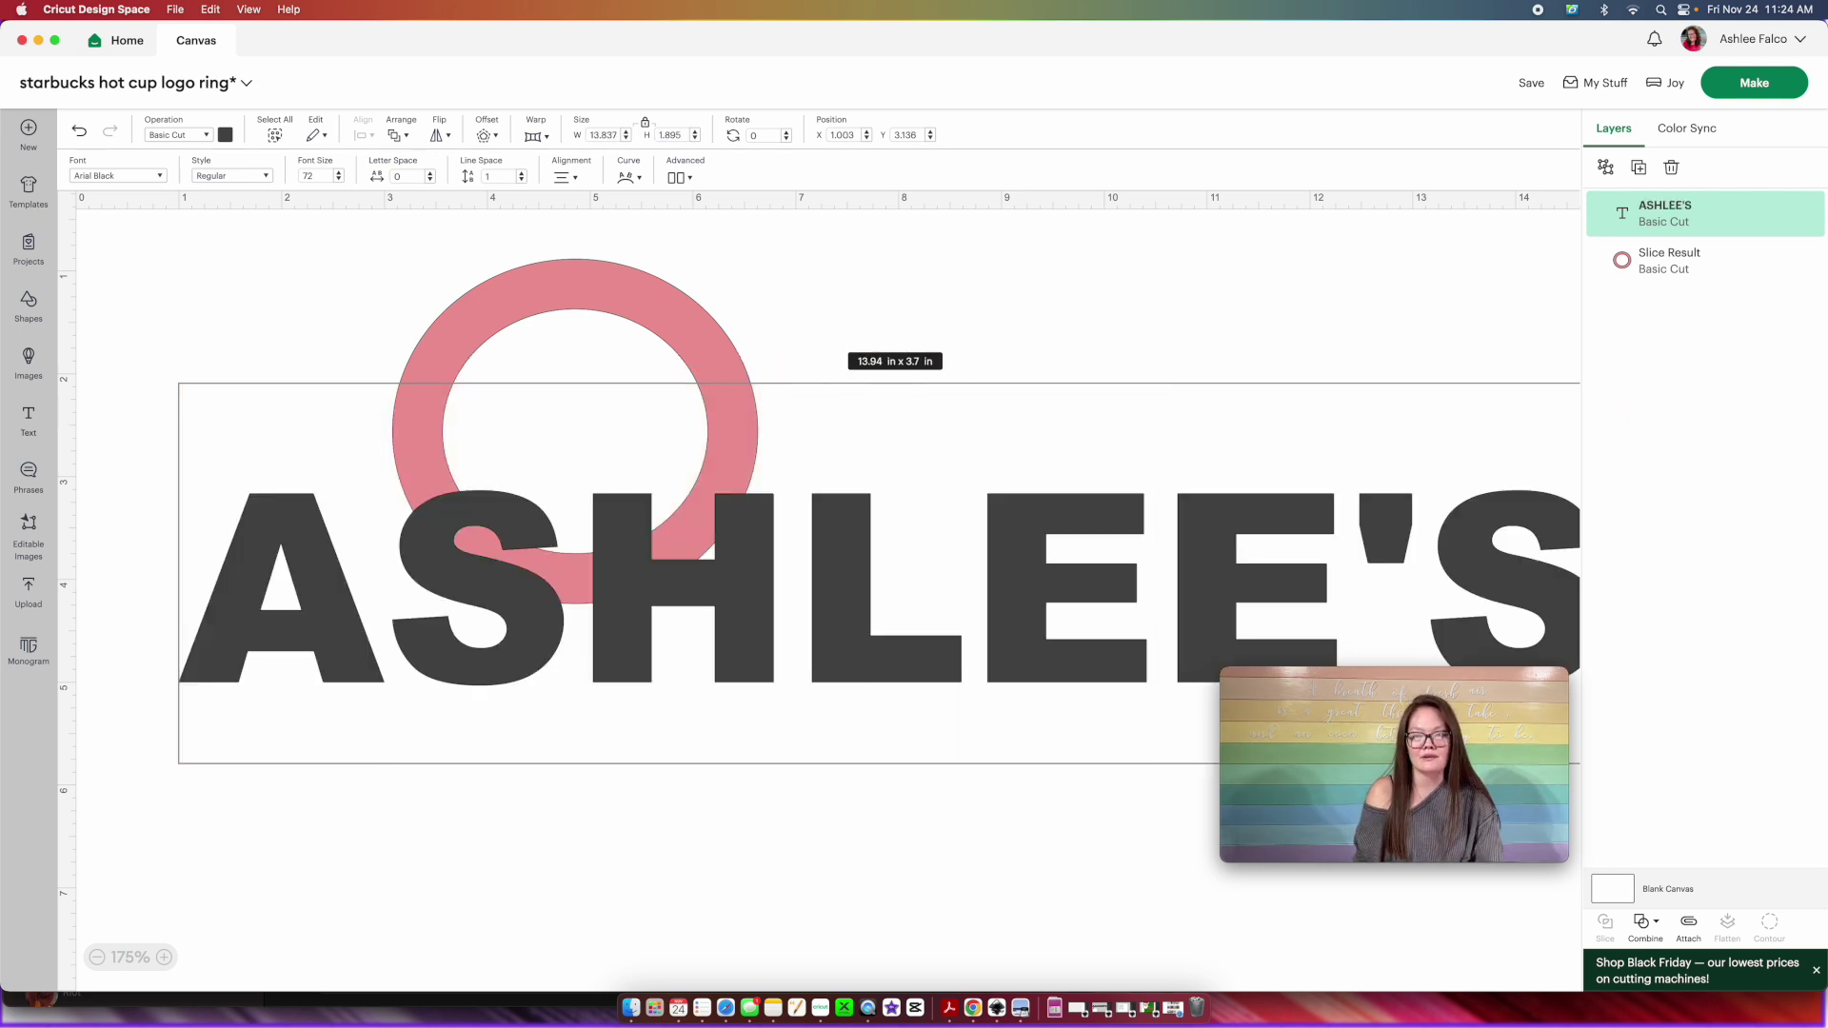
Try the system font Arial Rounded MT Bold on the name text, switch back to Arial Black and deselect the text
{"action": "left_click", "coordinate": [110, 176]}
{"action": "left_click", "coordinate": [915, 224]}
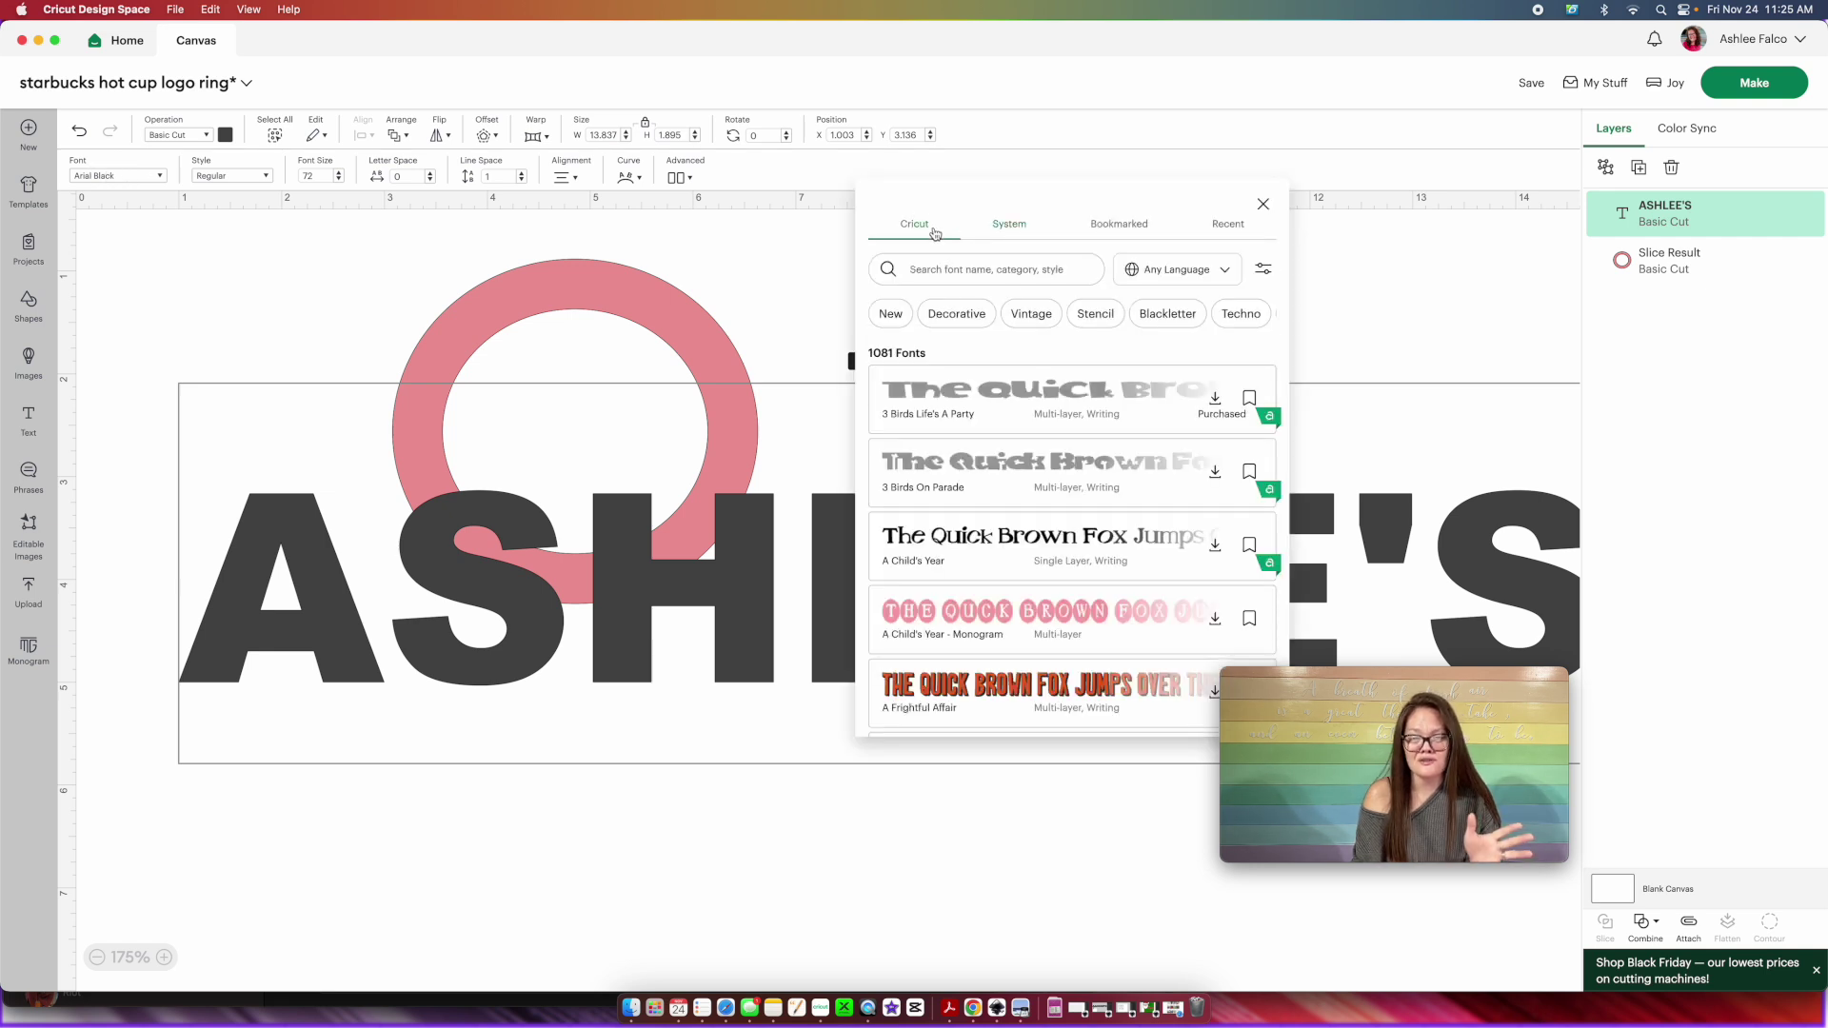
{"action": "left_click", "coordinate": [1012, 224]}
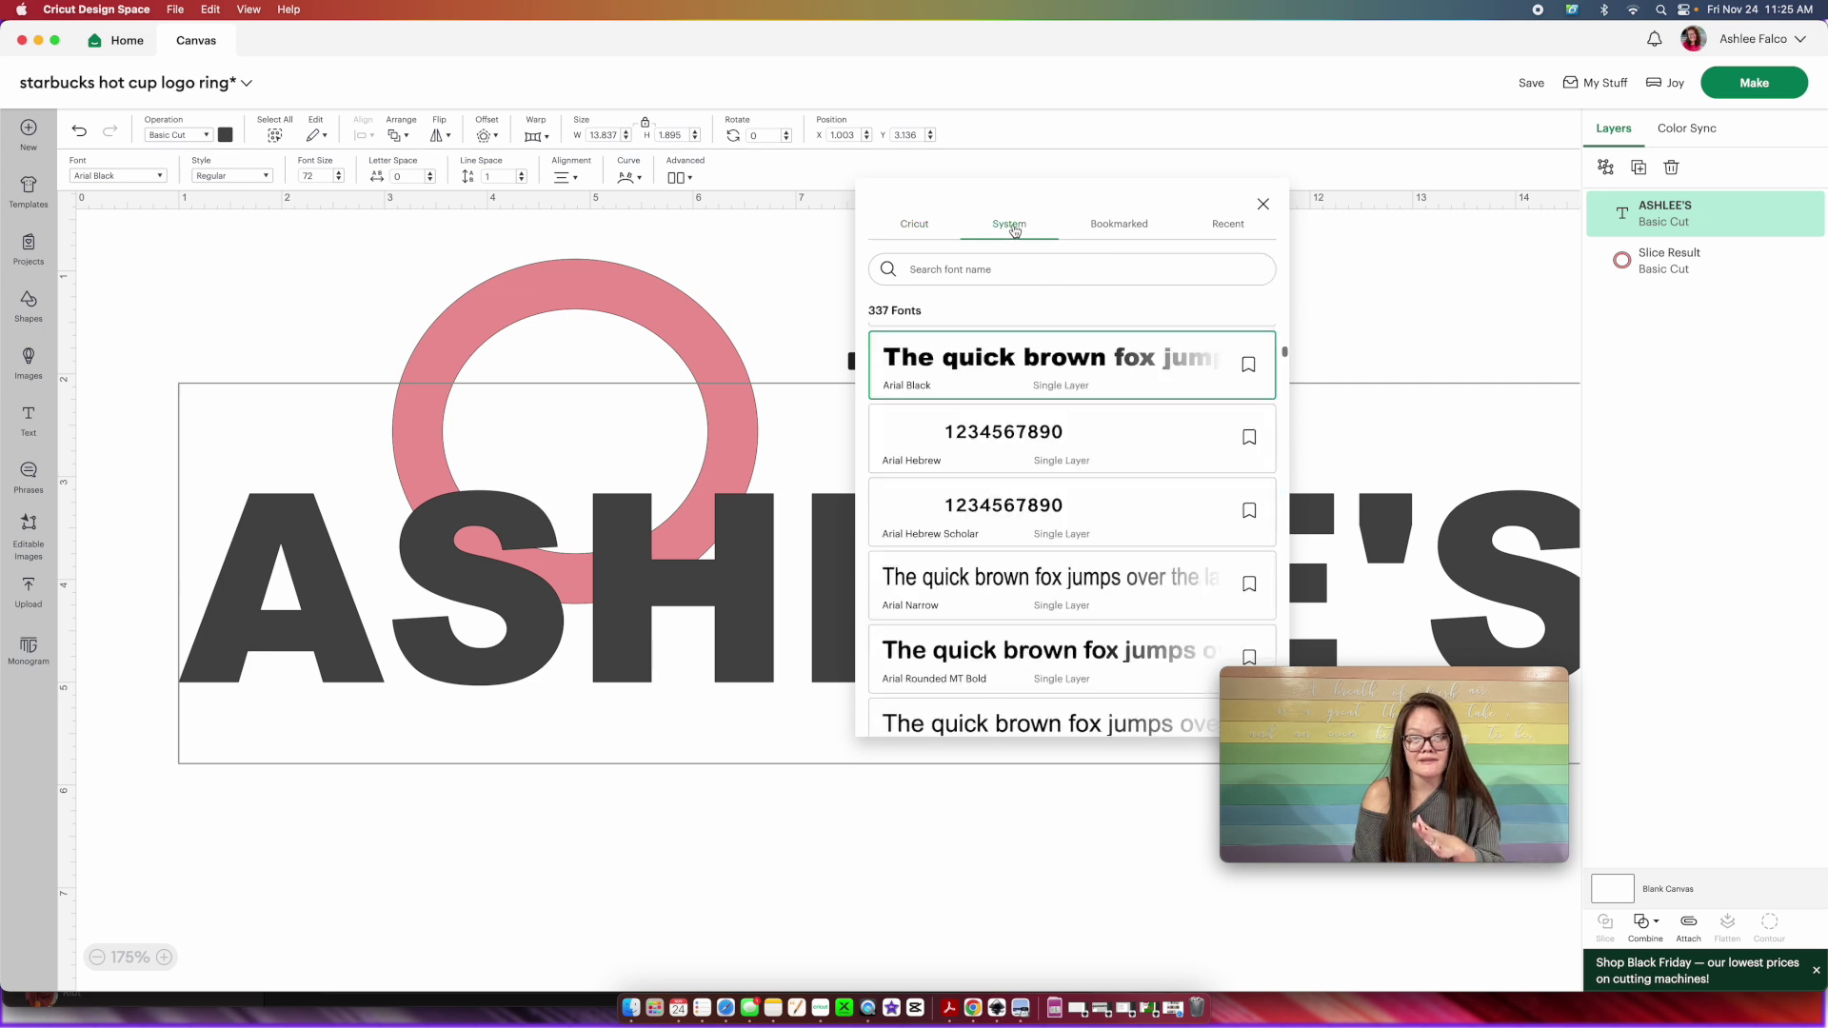
{"action": "scroll", "coordinate": [941, 595], "scroll_direction": "down", "scroll_amount": 1}
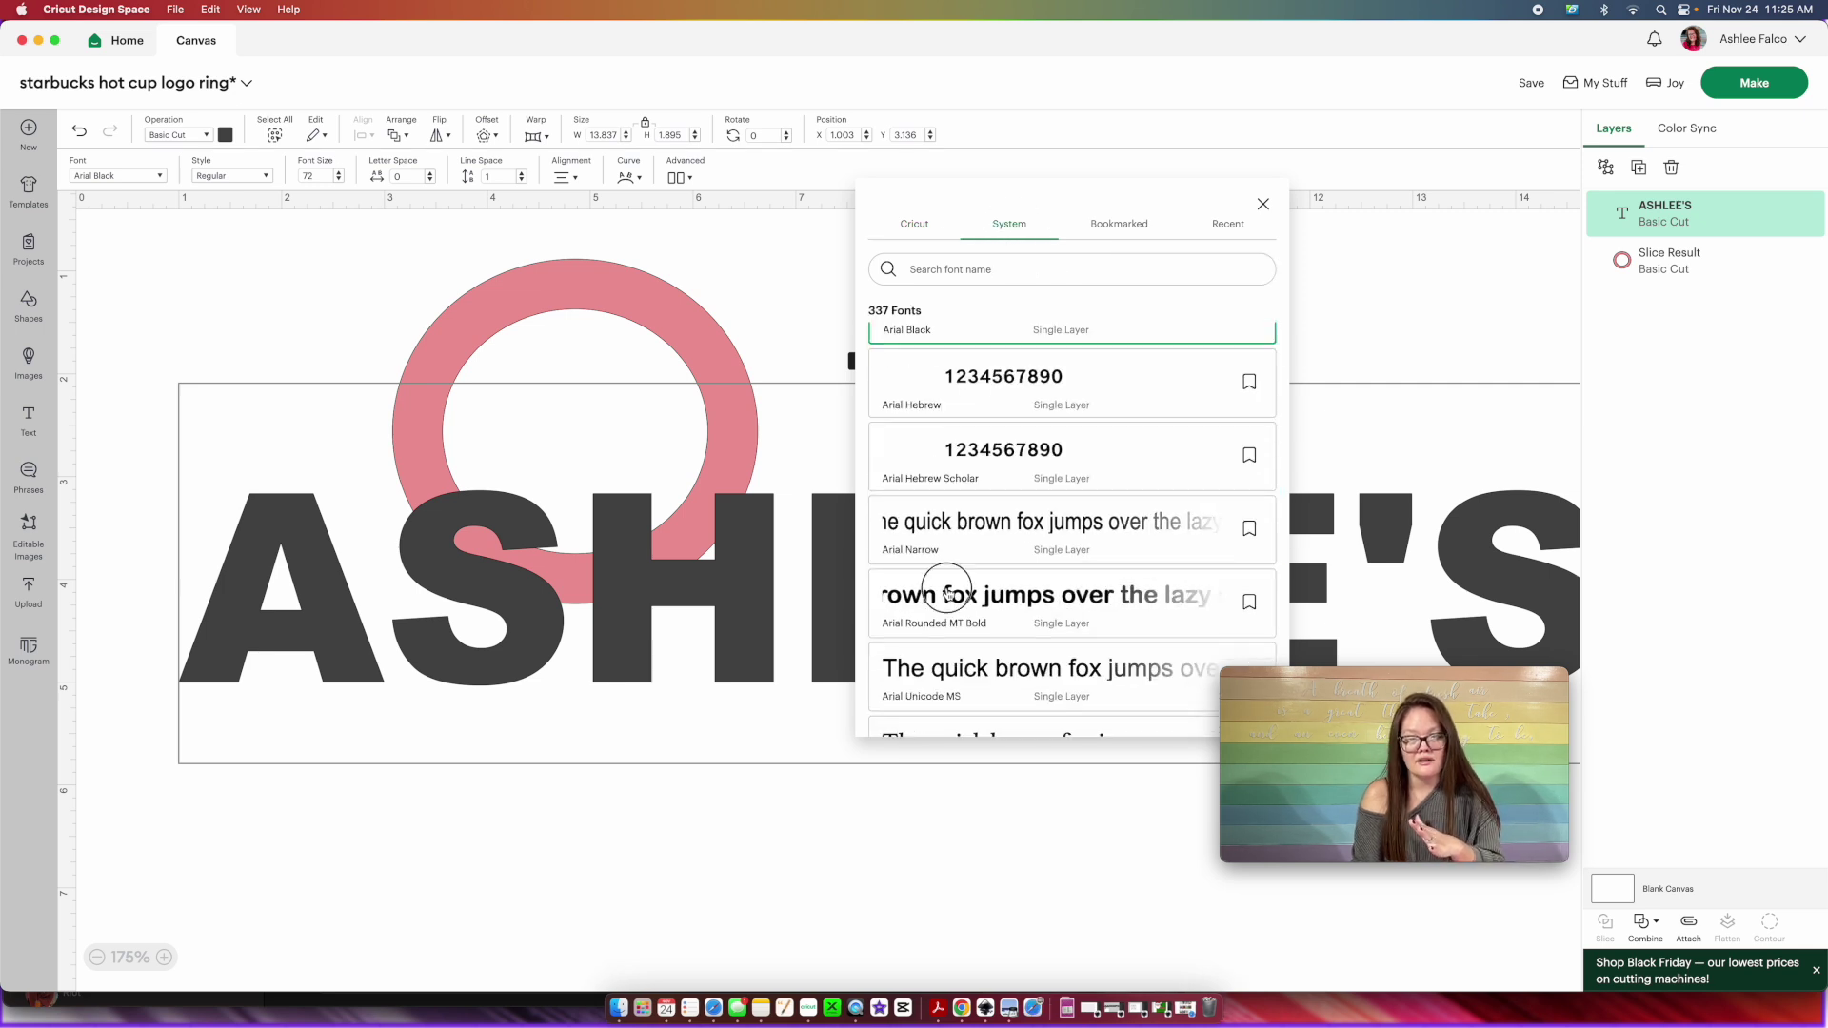
{"action": "left_click", "coordinate": [946, 596]}
{"action": "scroll", "coordinate": [947, 594], "scroll_direction": "down", "scroll_amount": 5}
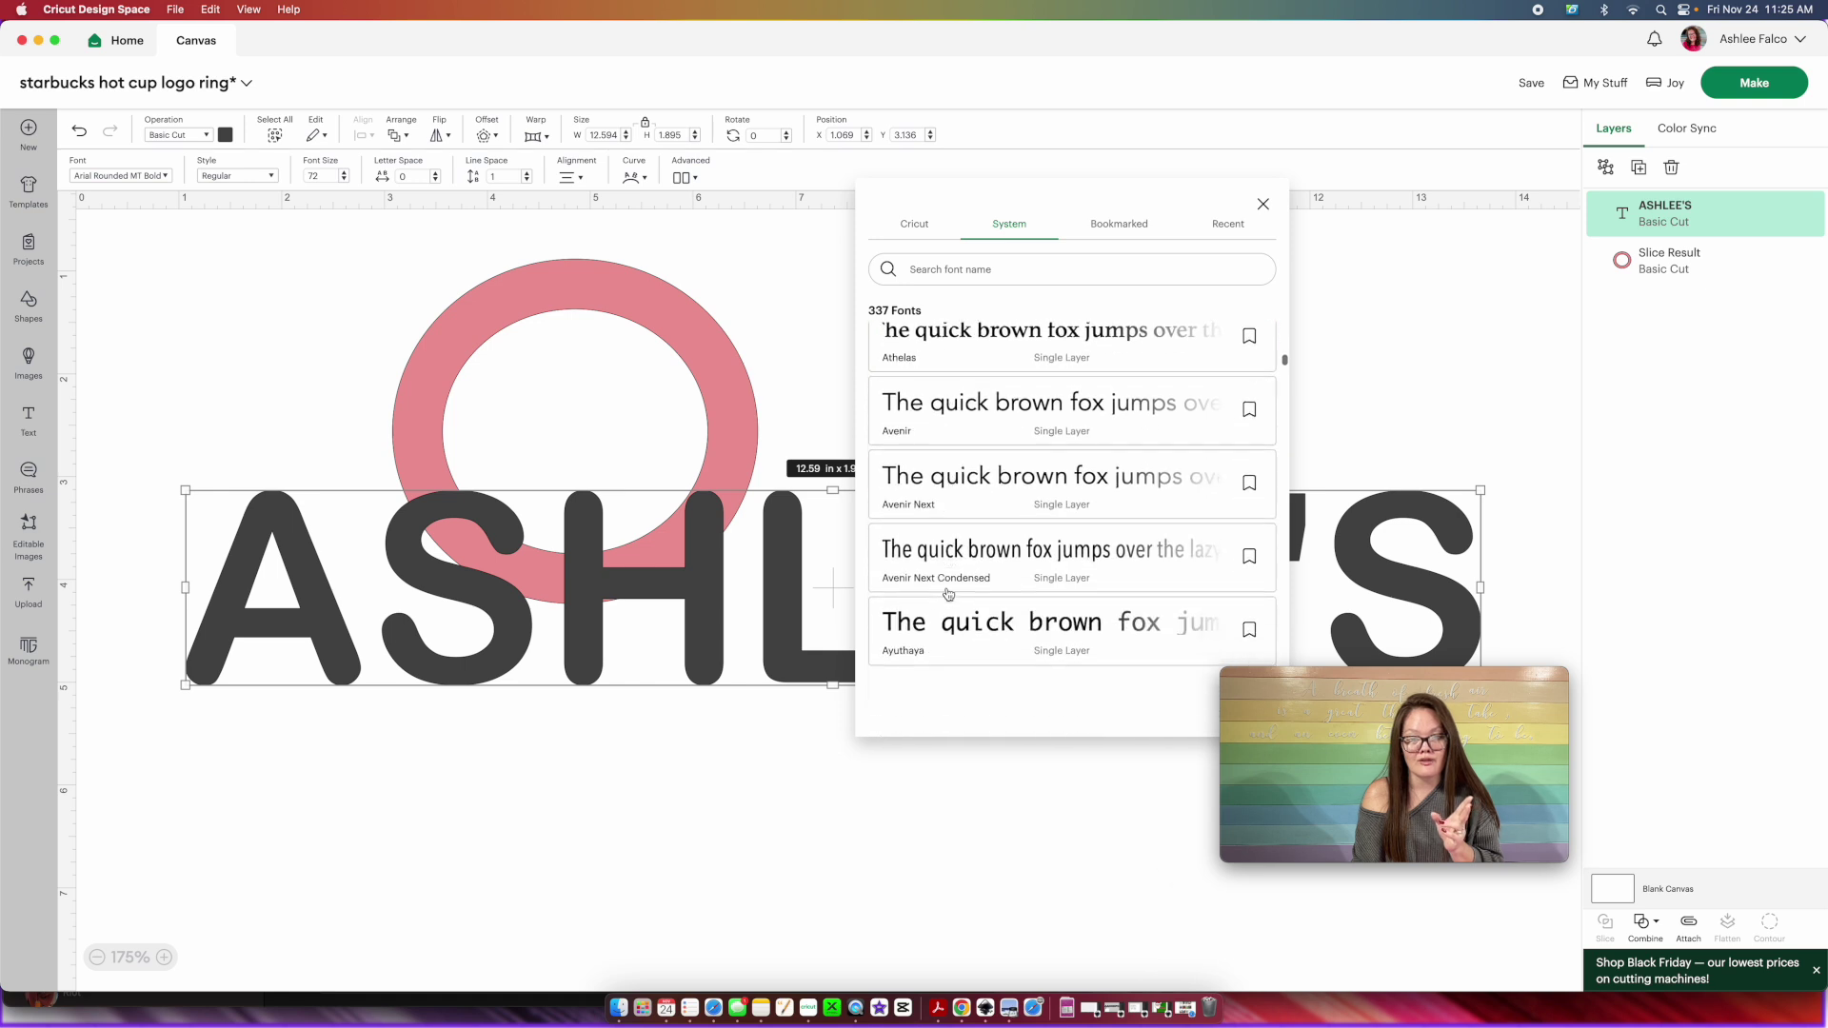
{"action": "scroll", "coordinate": [947, 594], "scroll_direction": "up", "scroll_amount": 5}
{"action": "left_click", "coordinate": [965, 490]}
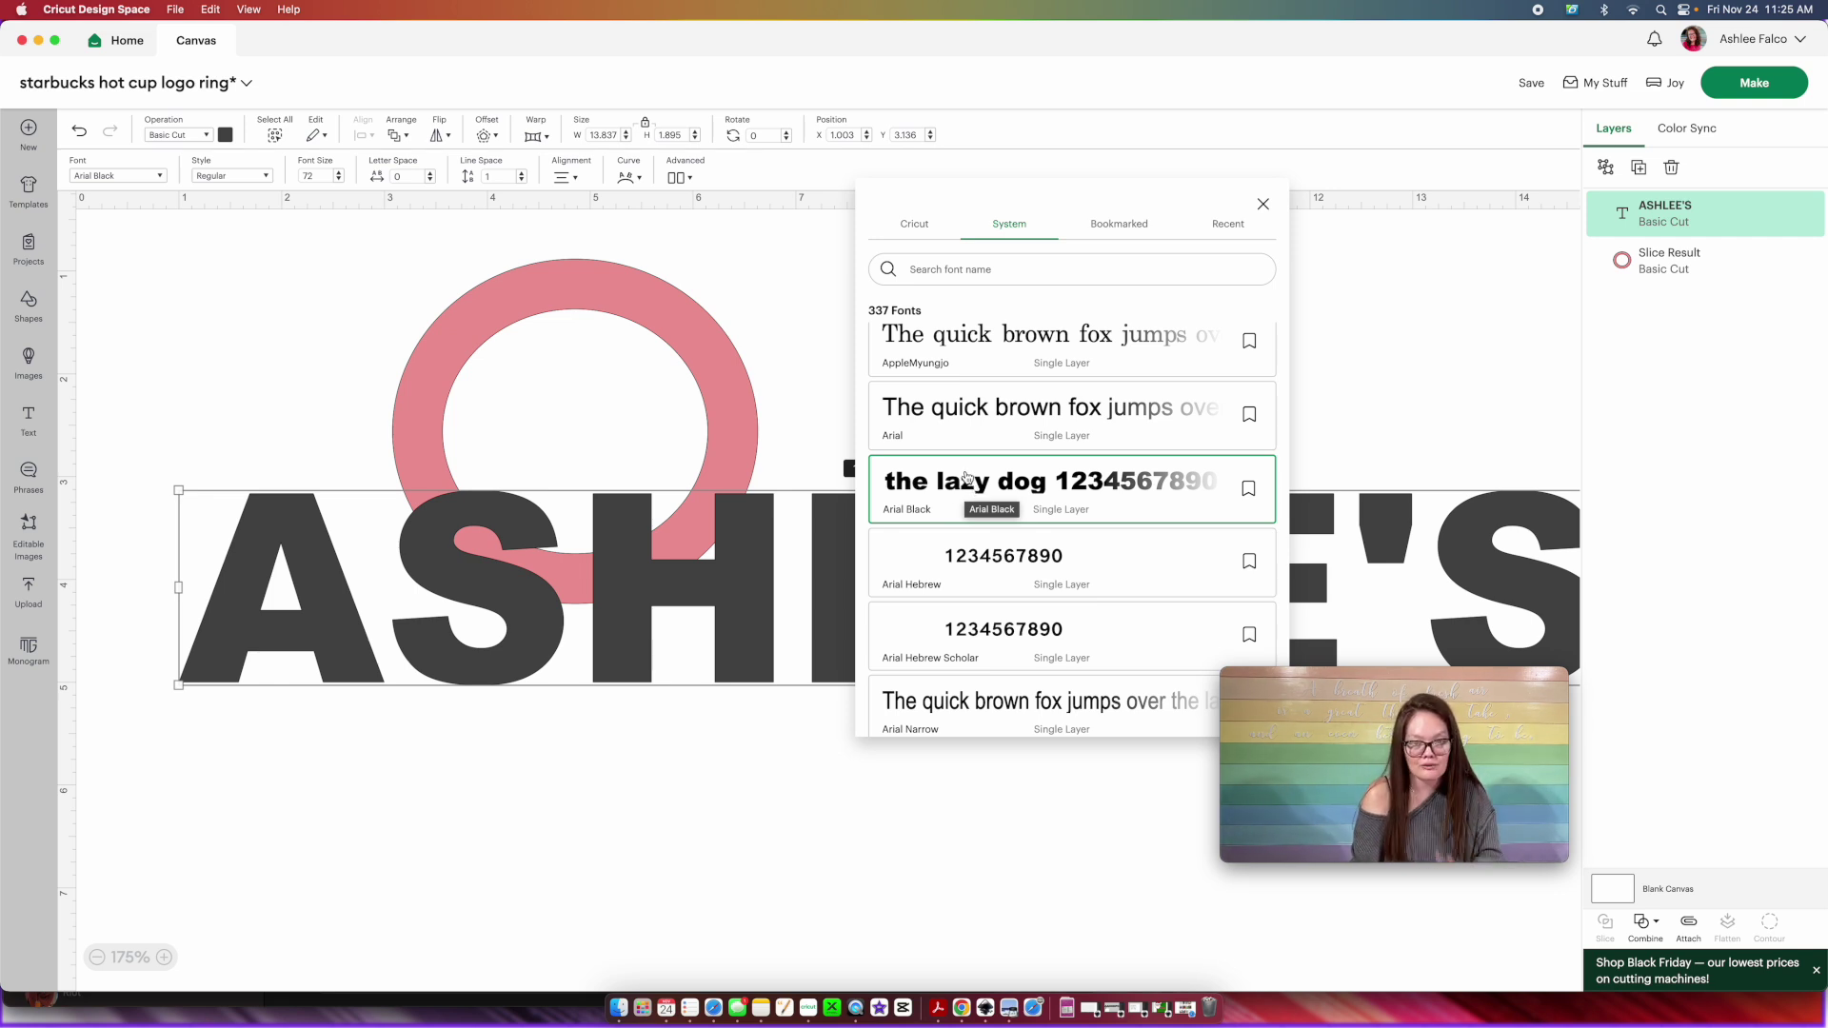
{"action": "left_click", "coordinate": [619, 880]}
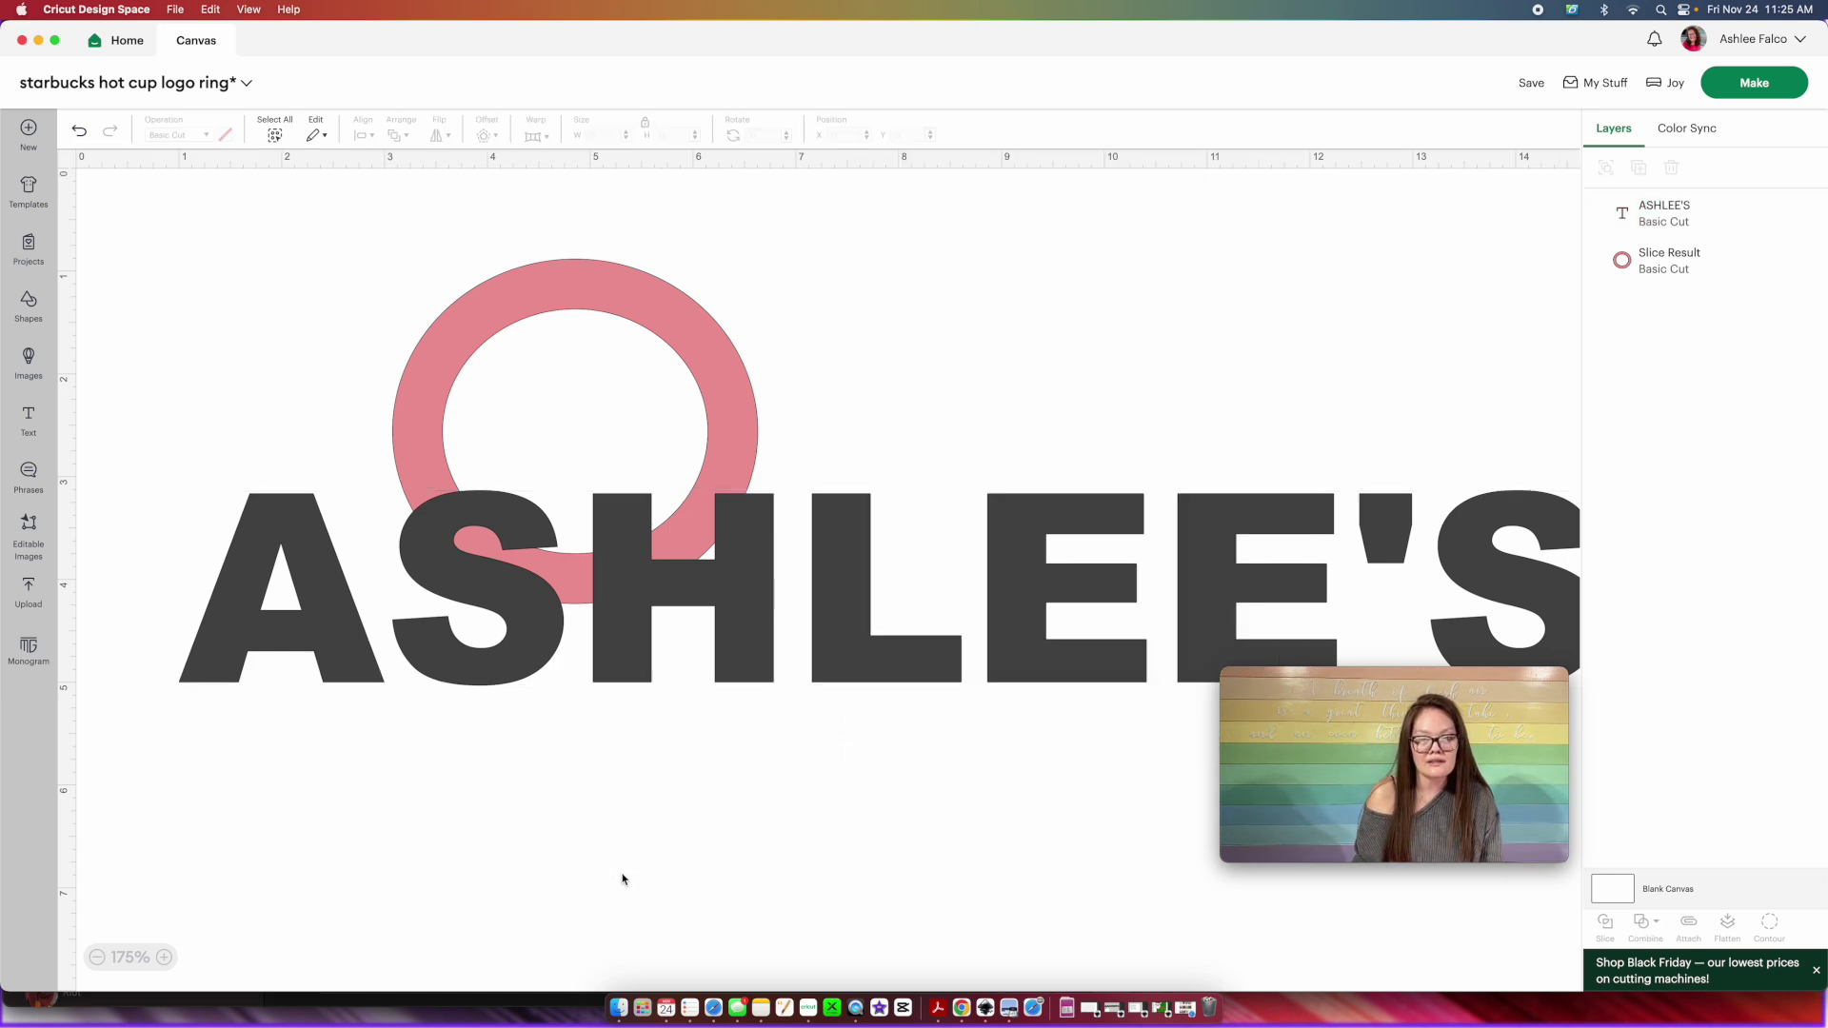
Scale the name text down to about 3.64 x 0.5 in and place it over the upper part of the pink ring
{"action": "left_click_drag", "start_coordinate": [640, 623], "coordinate": [625, 539]}
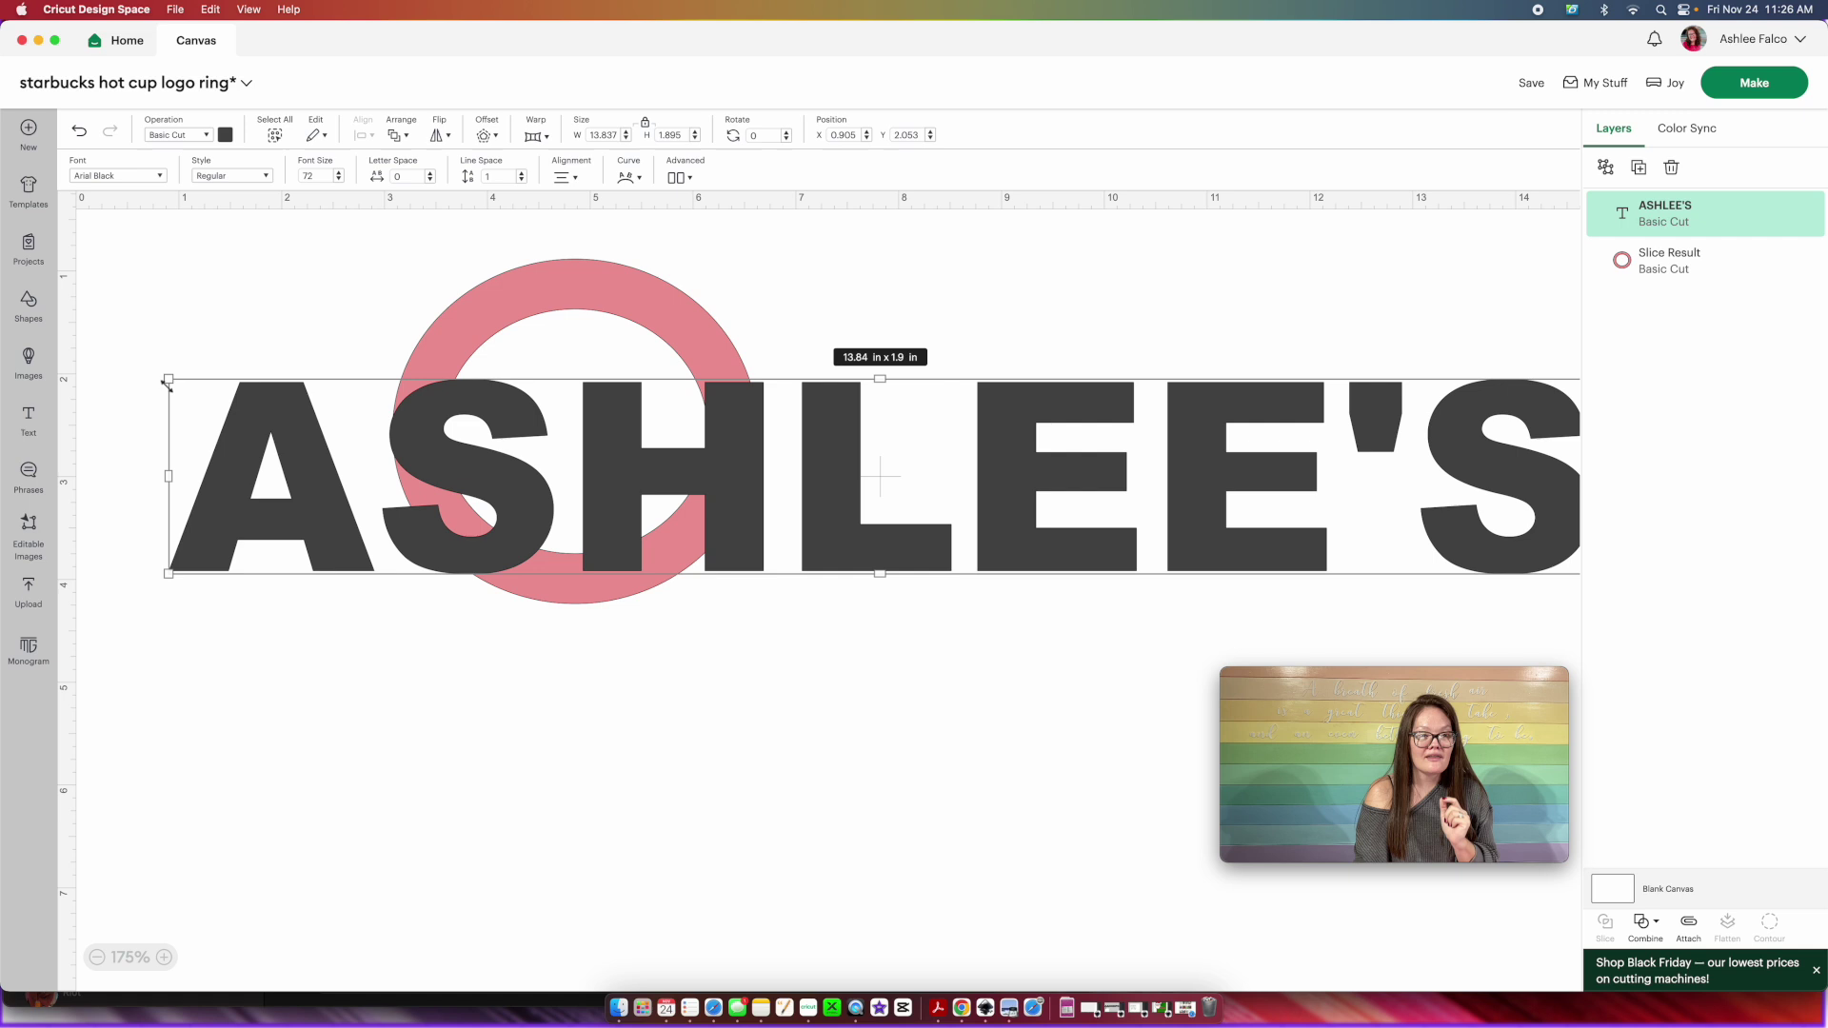
{"action": "left_click_drag", "start_coordinate": [168, 379], "coordinate": [571, 327]}
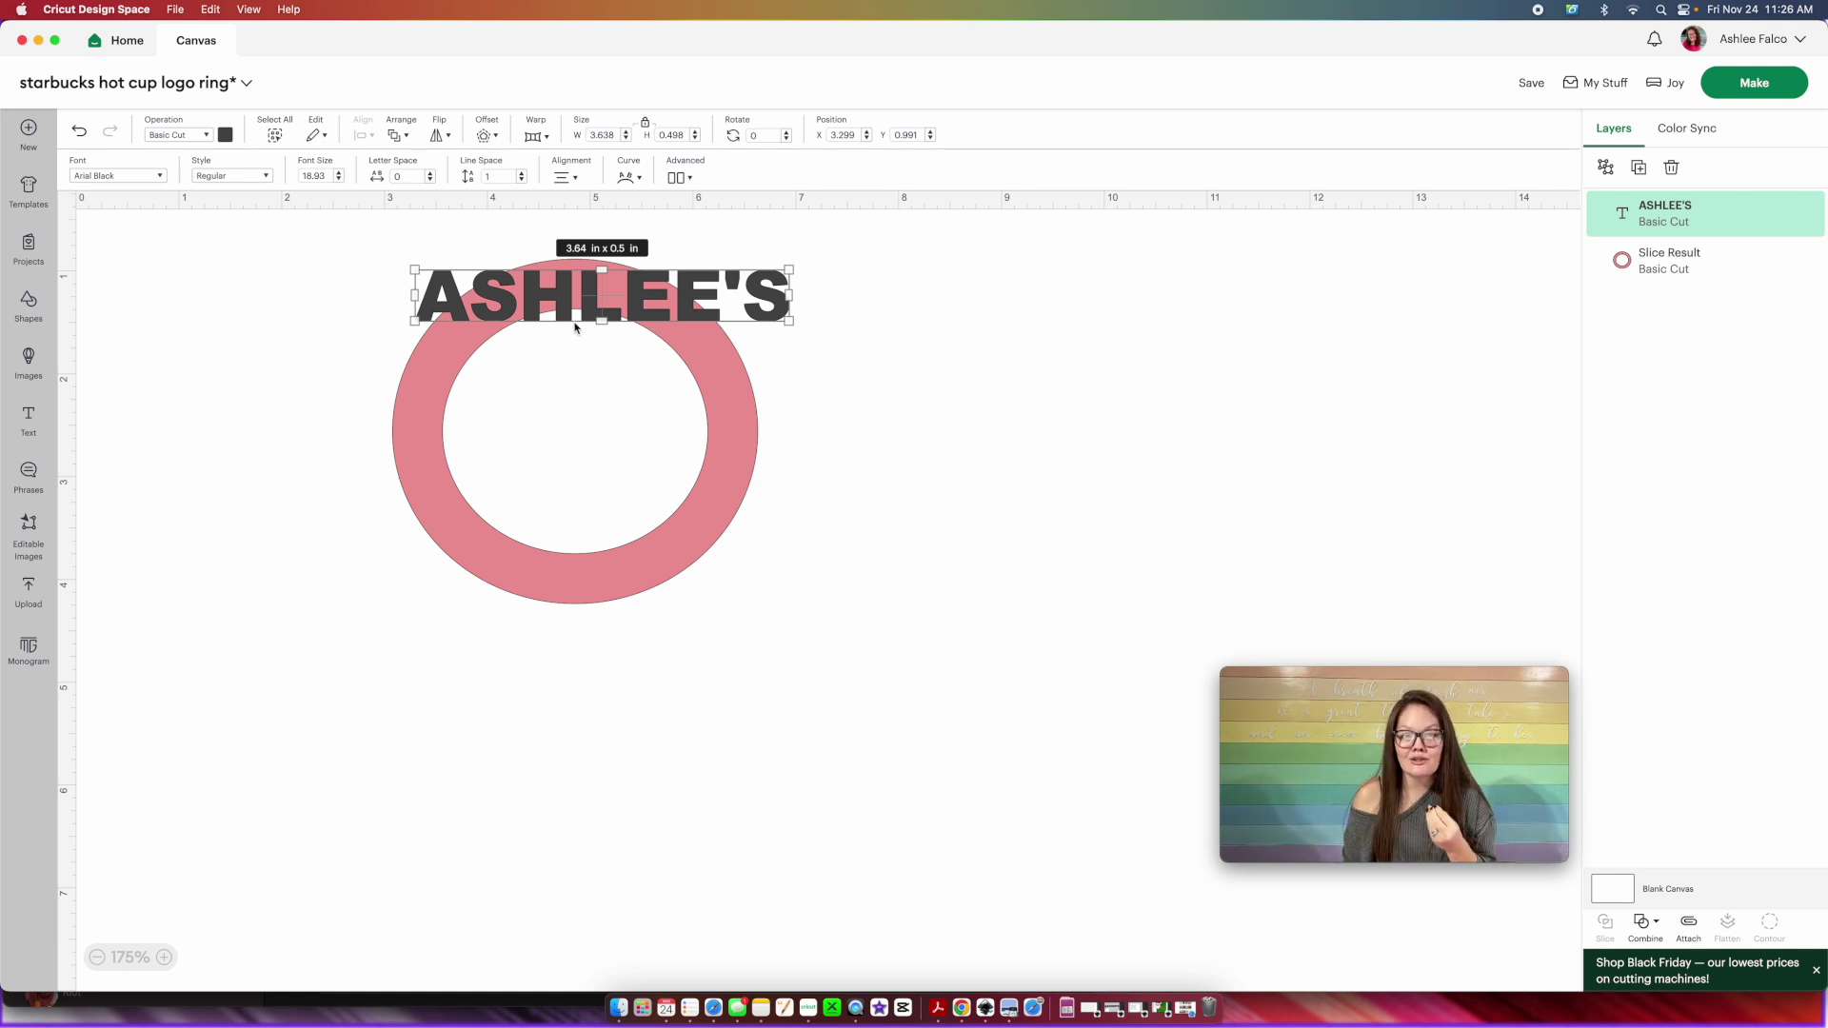
Scale the name text down to about 3.09 x 0.42 in and center it over the upper band of the pink ring
{"action": "left_click_drag", "start_coordinate": [576, 311], "coordinate": [568, 301]}
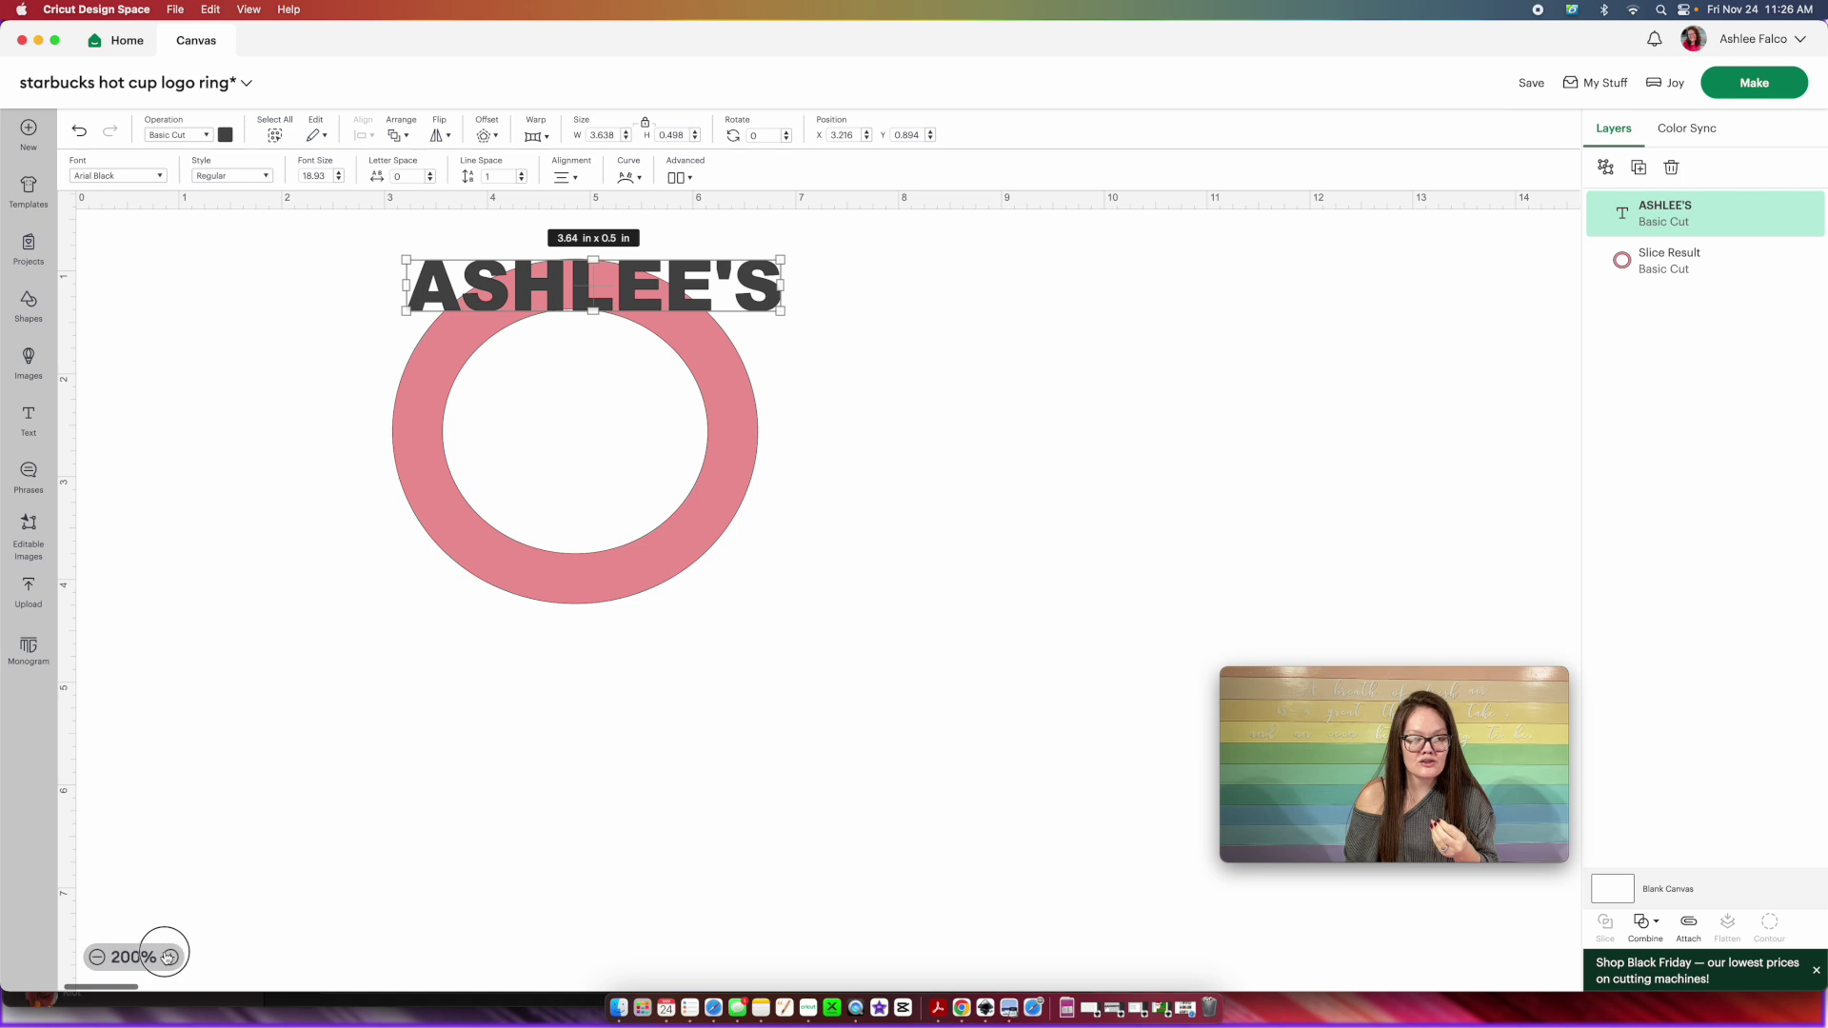
{"action": "left_click", "coordinate": [164, 957]}
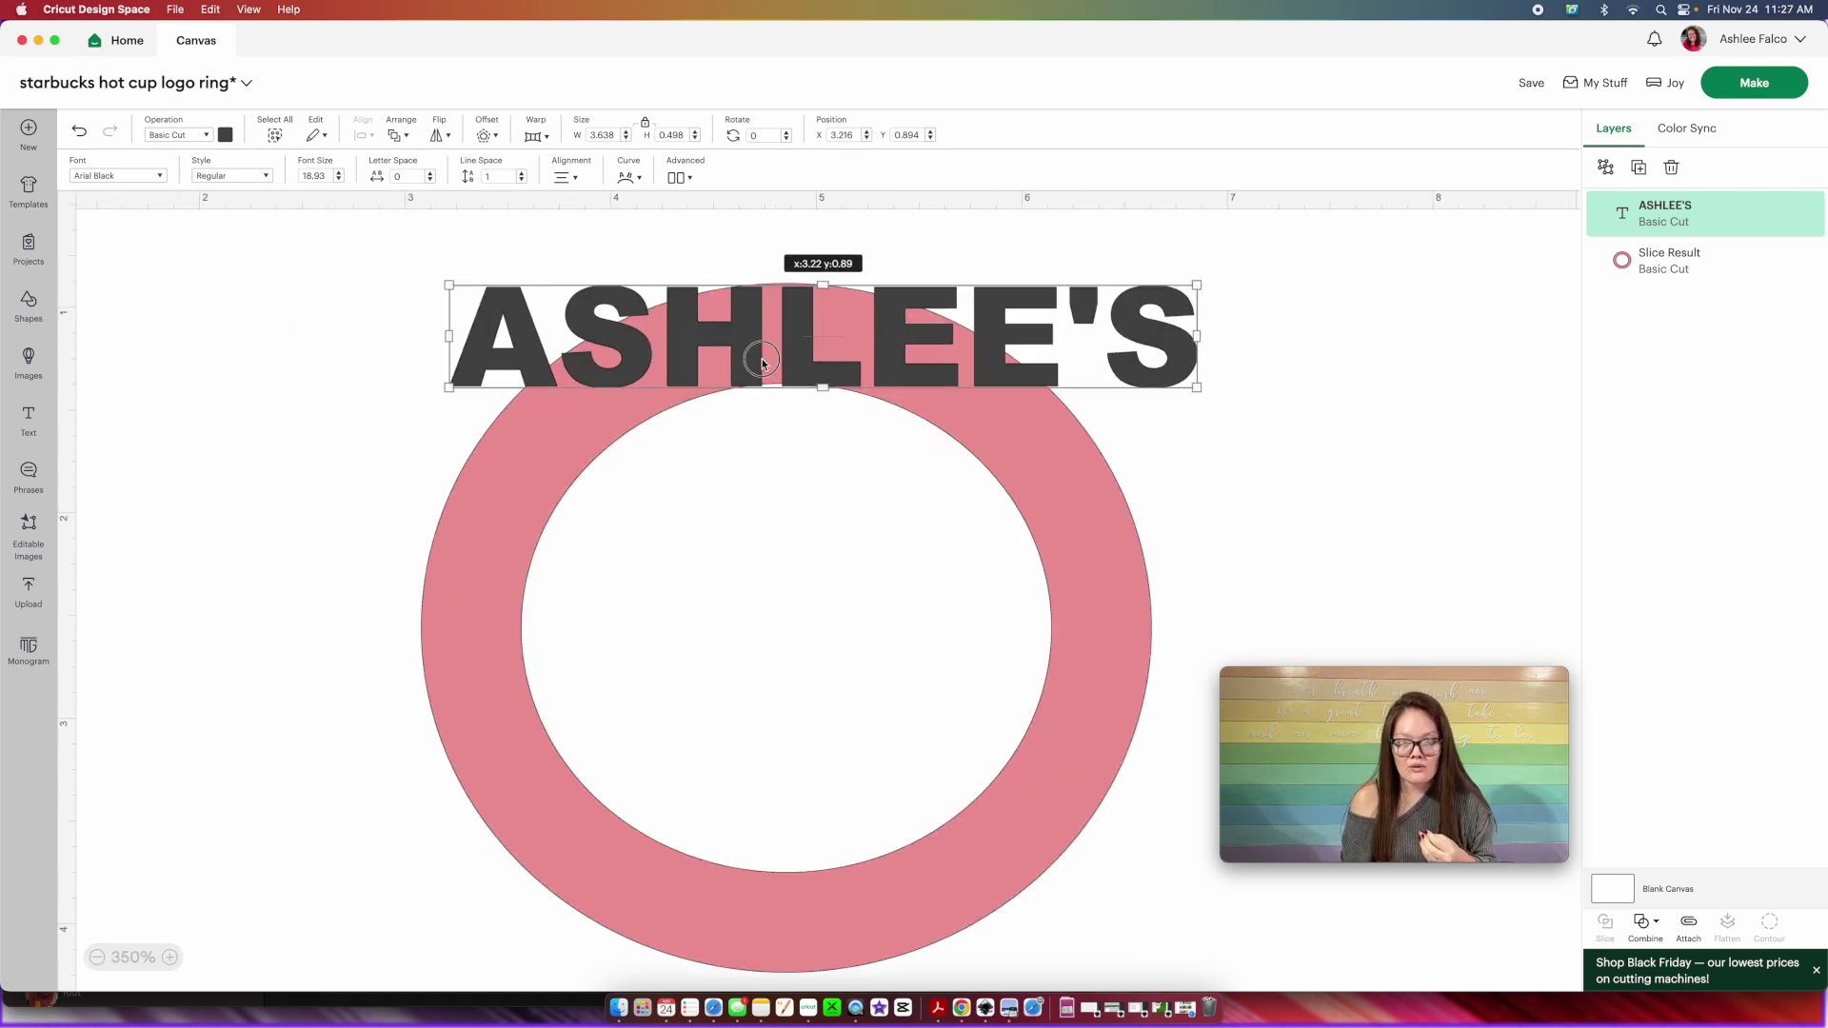
{"action": "left_click_drag", "start_coordinate": [771, 358], "coordinate": [760, 358]}
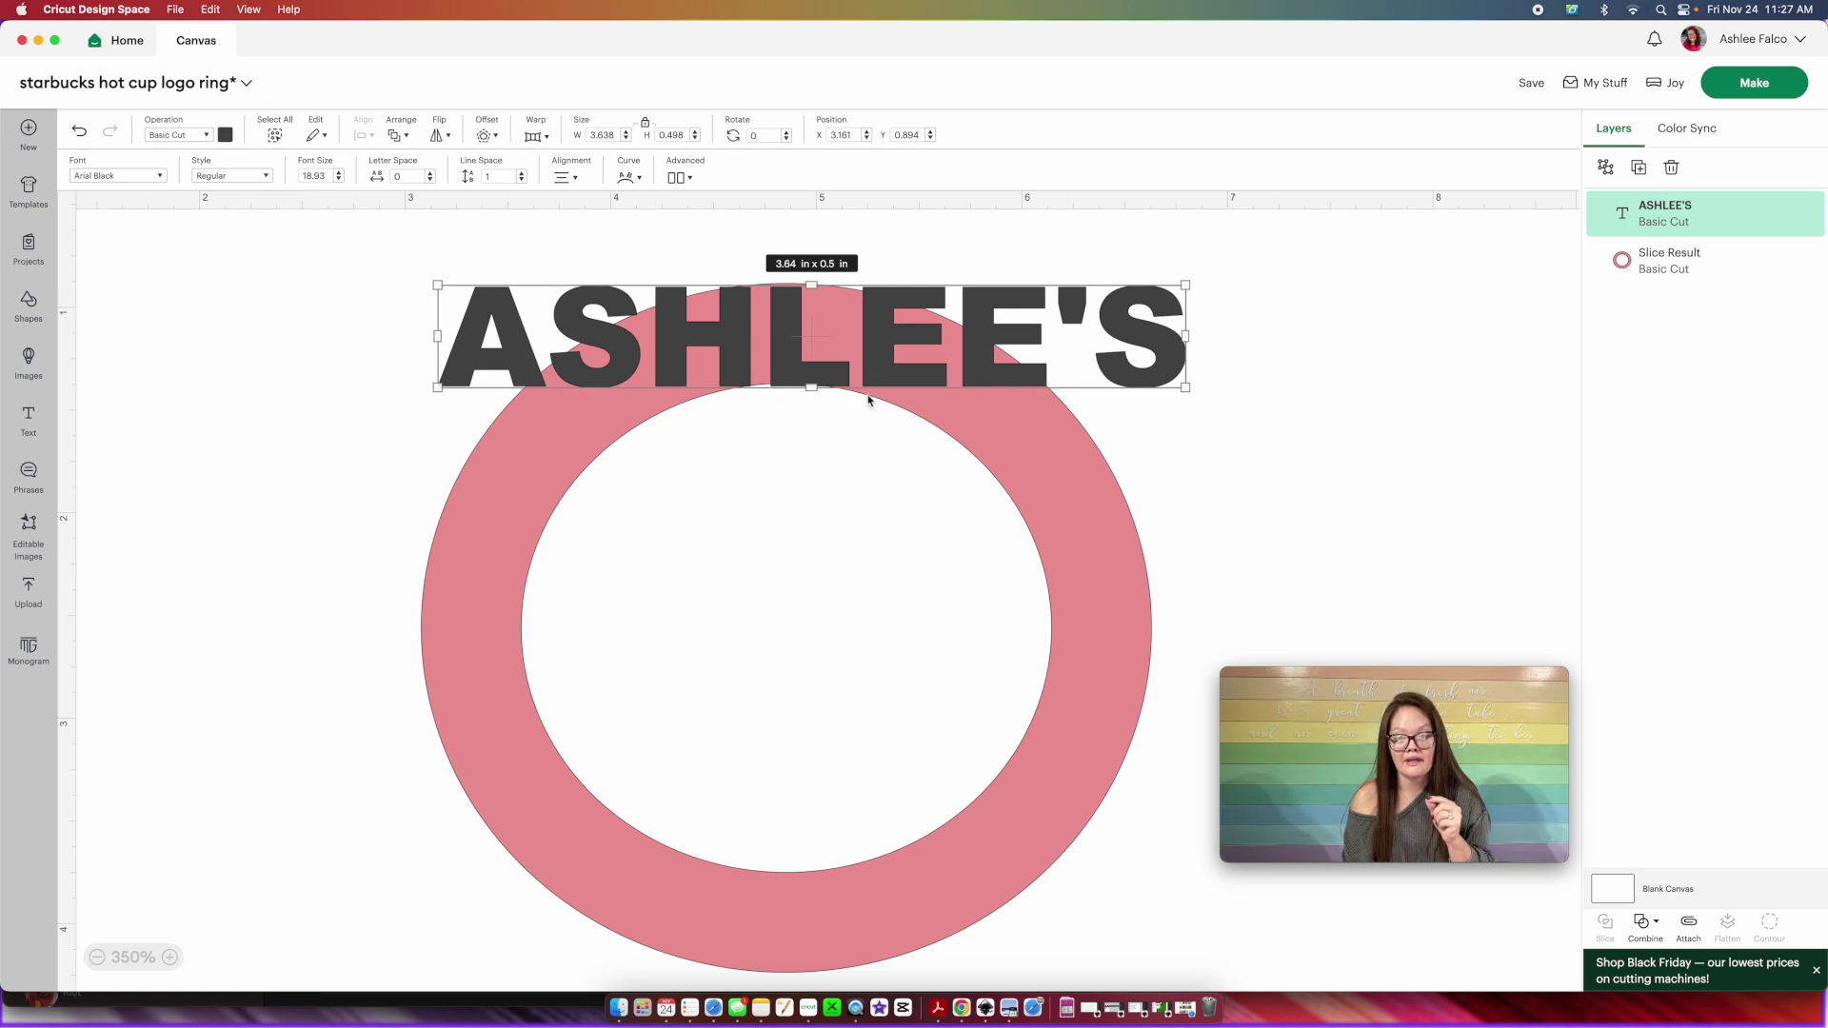
{"action": "left_click_drag", "start_coordinate": [1187, 387], "coordinate": [1074, 373]}
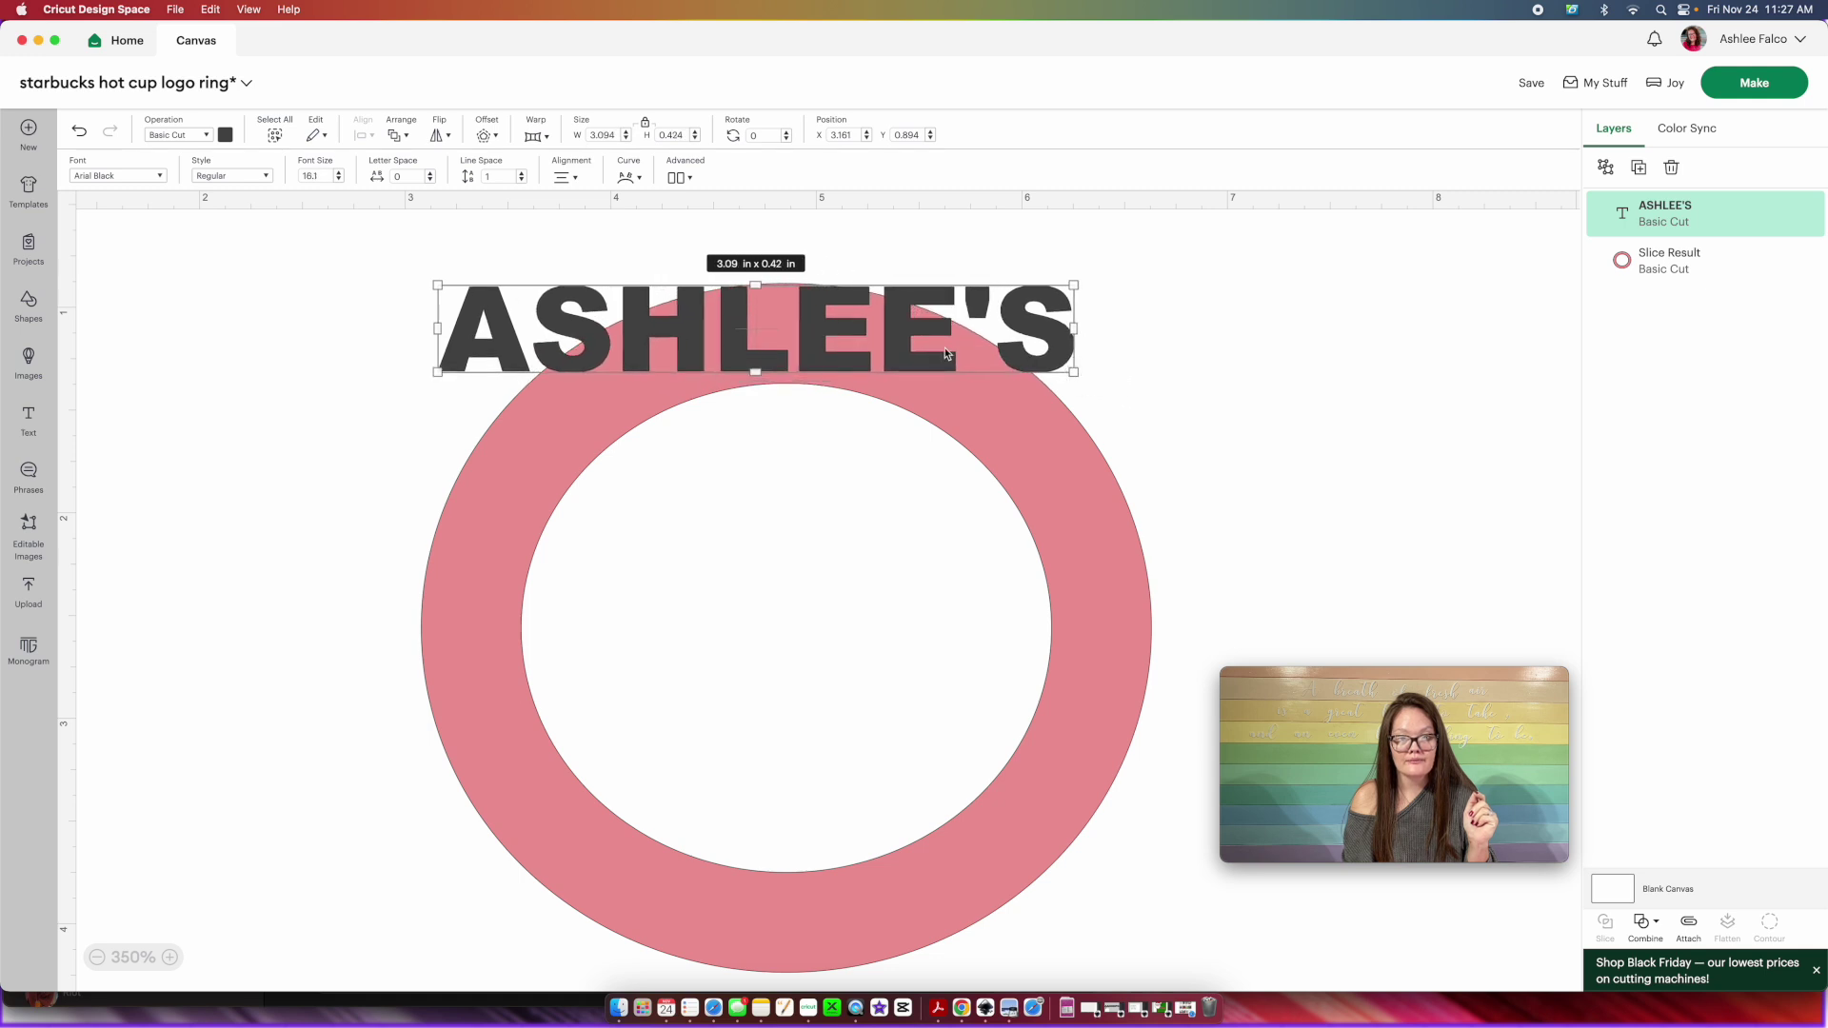
{"action": "left_click_drag", "start_coordinate": [730, 302], "coordinate": [761, 305]}
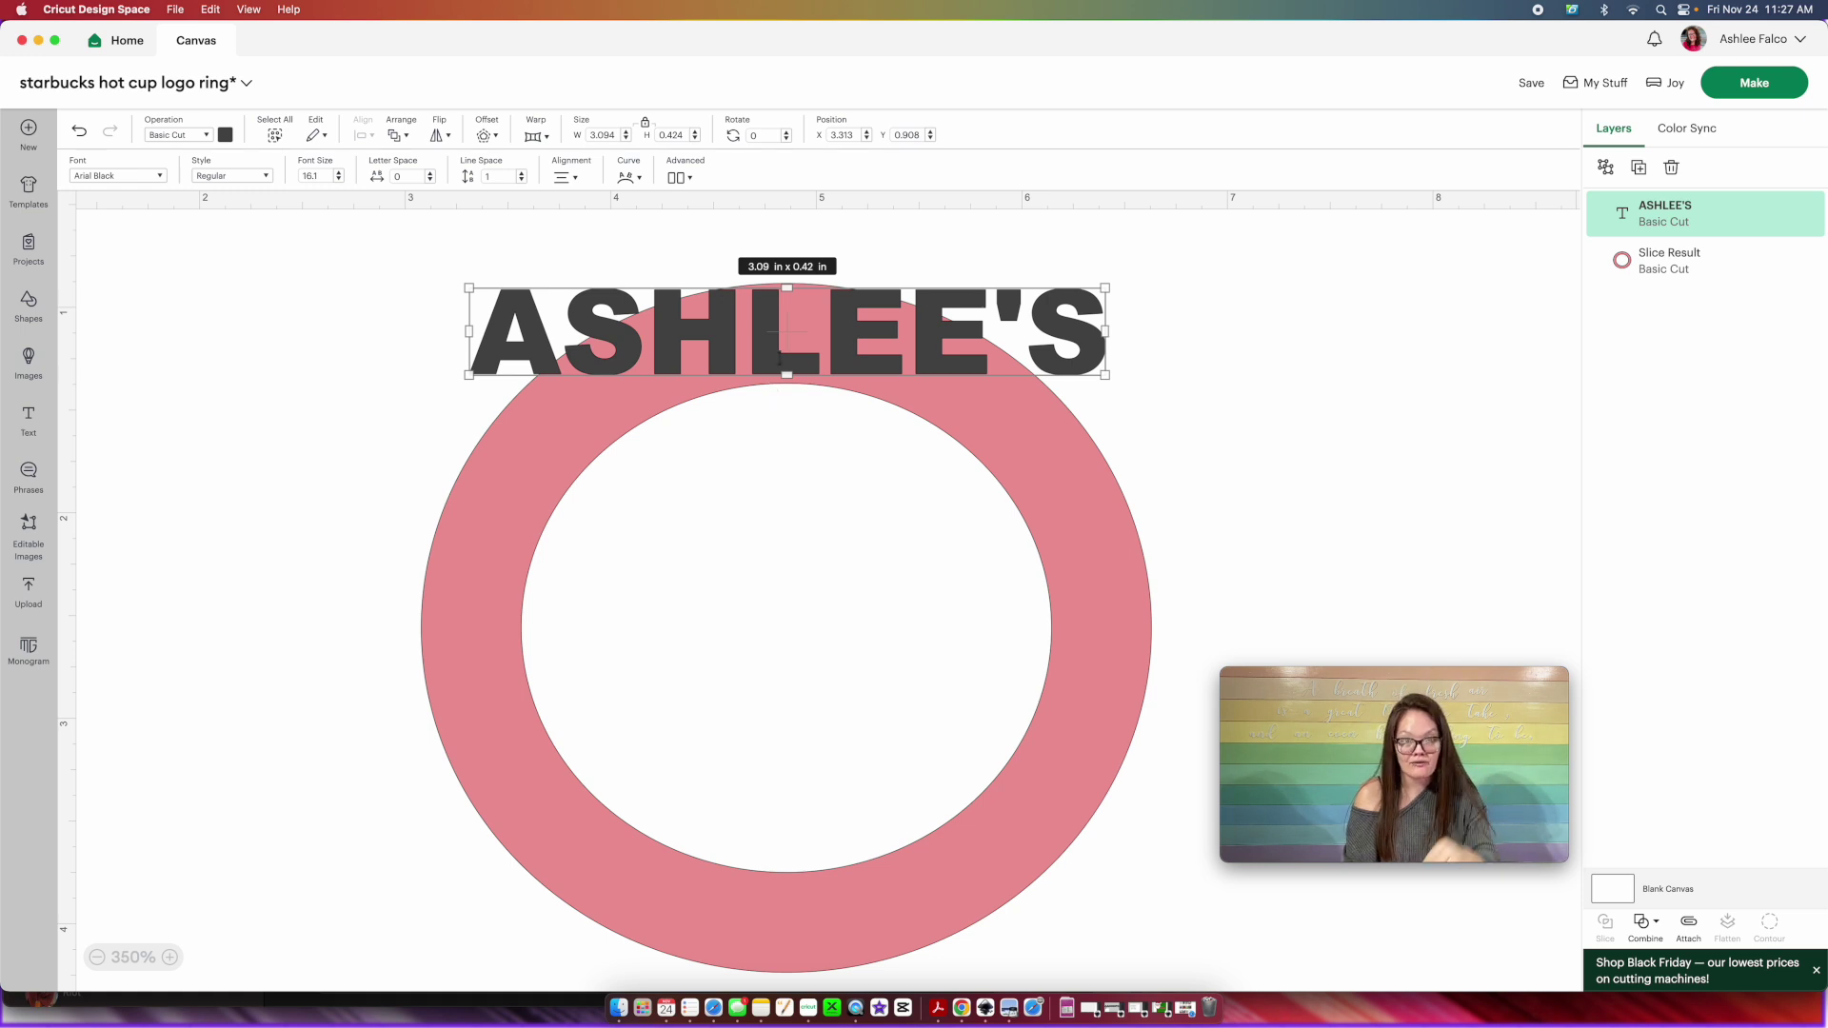
{"action": "left_click_drag", "start_coordinate": [787, 351], "coordinate": [790, 355]}
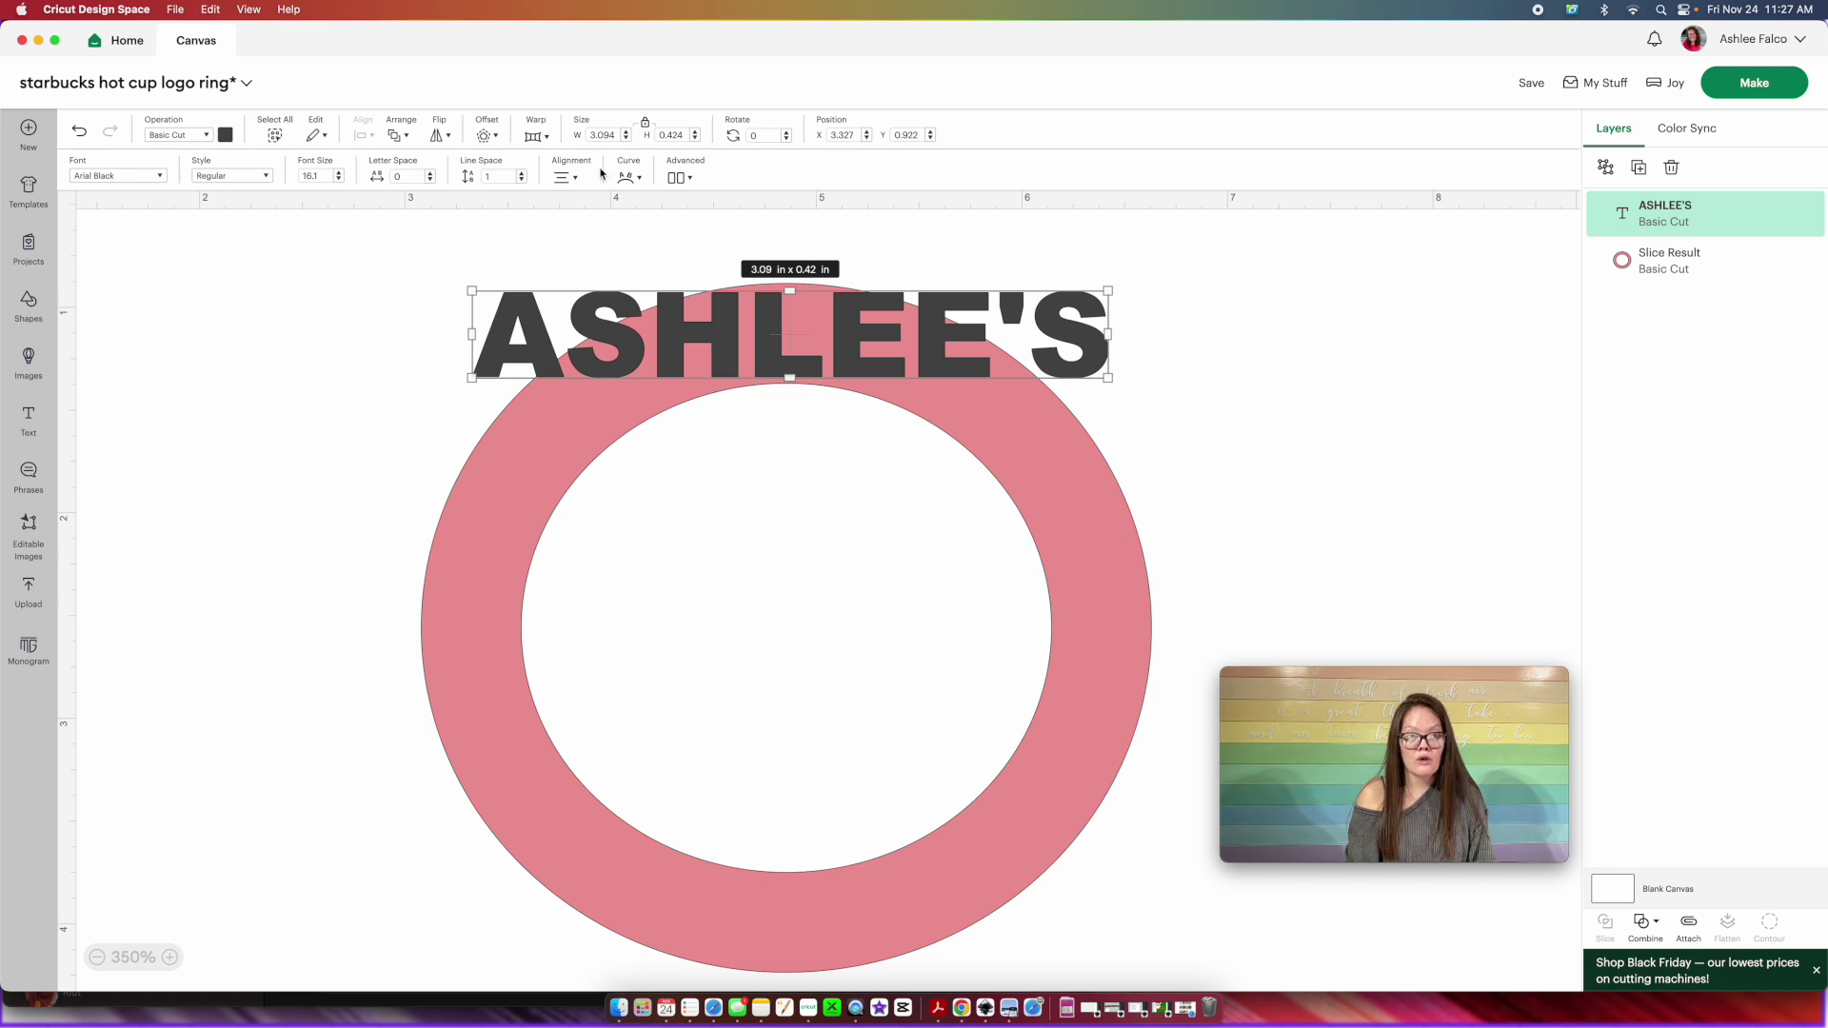
Curve the name text upward with a value of 64 and nudge it to fit within the ring's upper band
{"action": "left_click", "coordinate": [634, 178]}
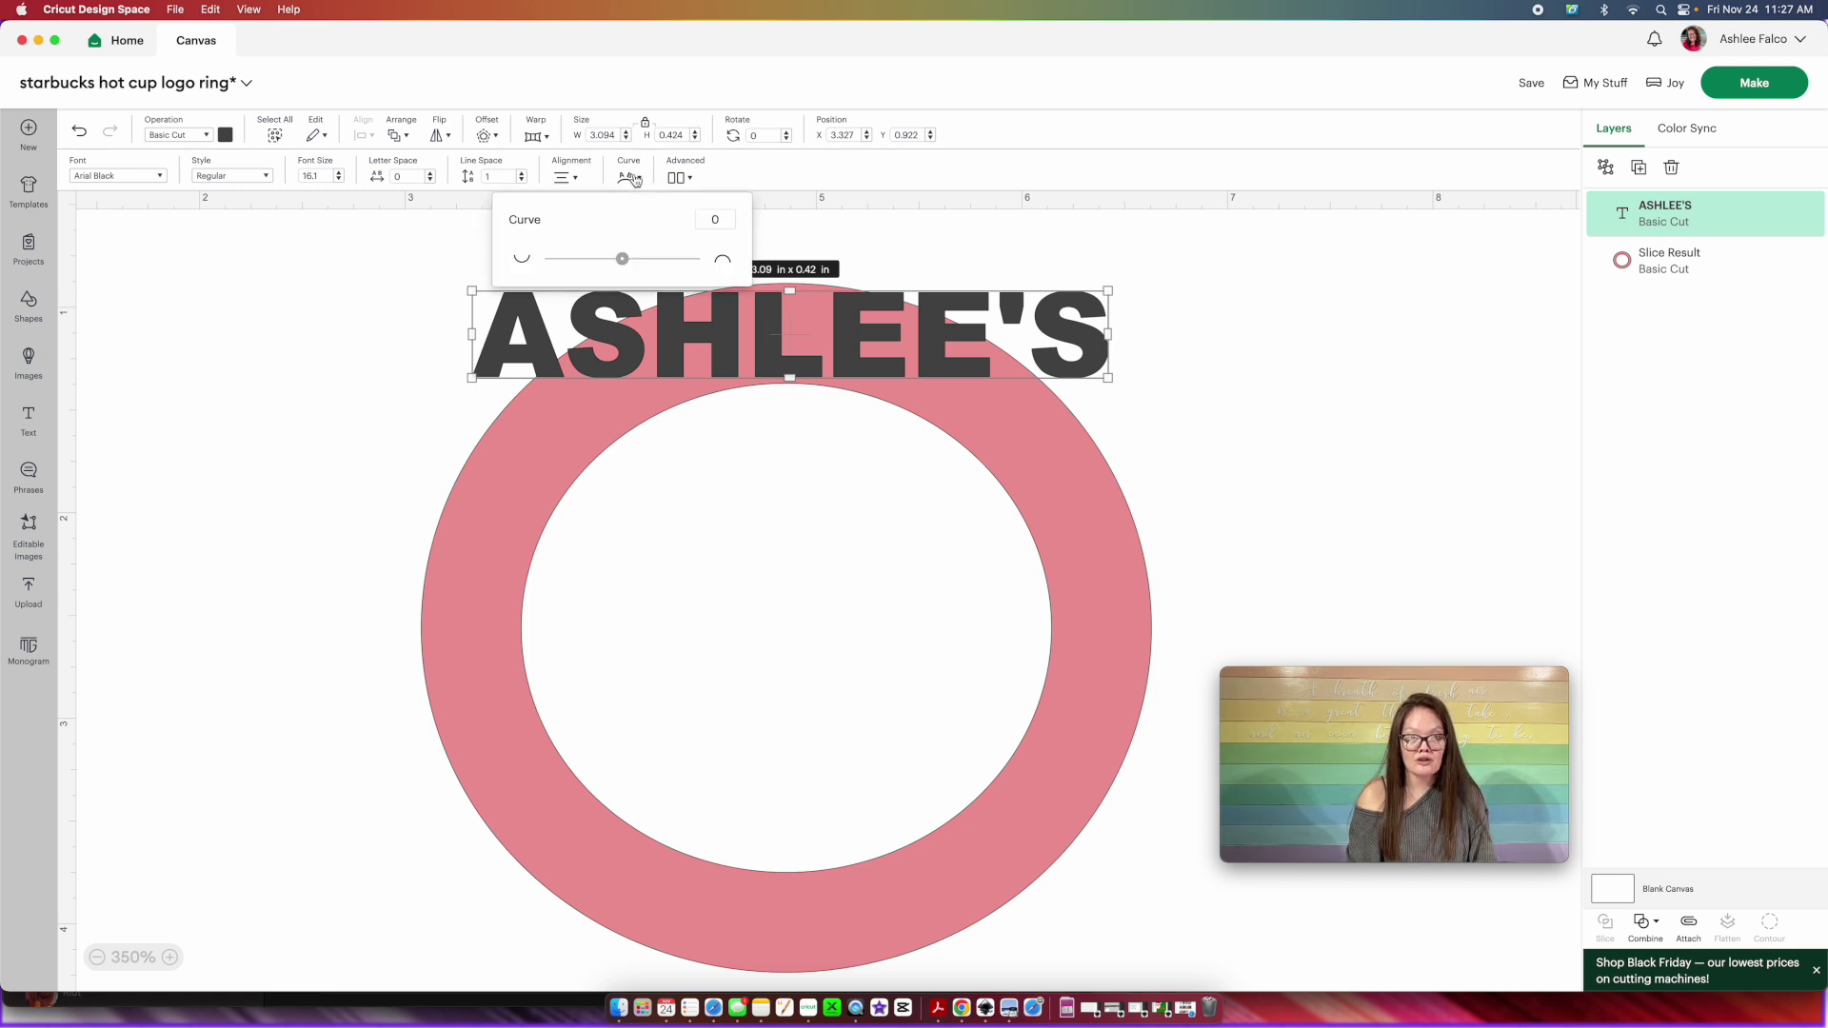
{"action": "left_click_drag", "start_coordinate": [626, 265], "coordinate": [667, 259]}
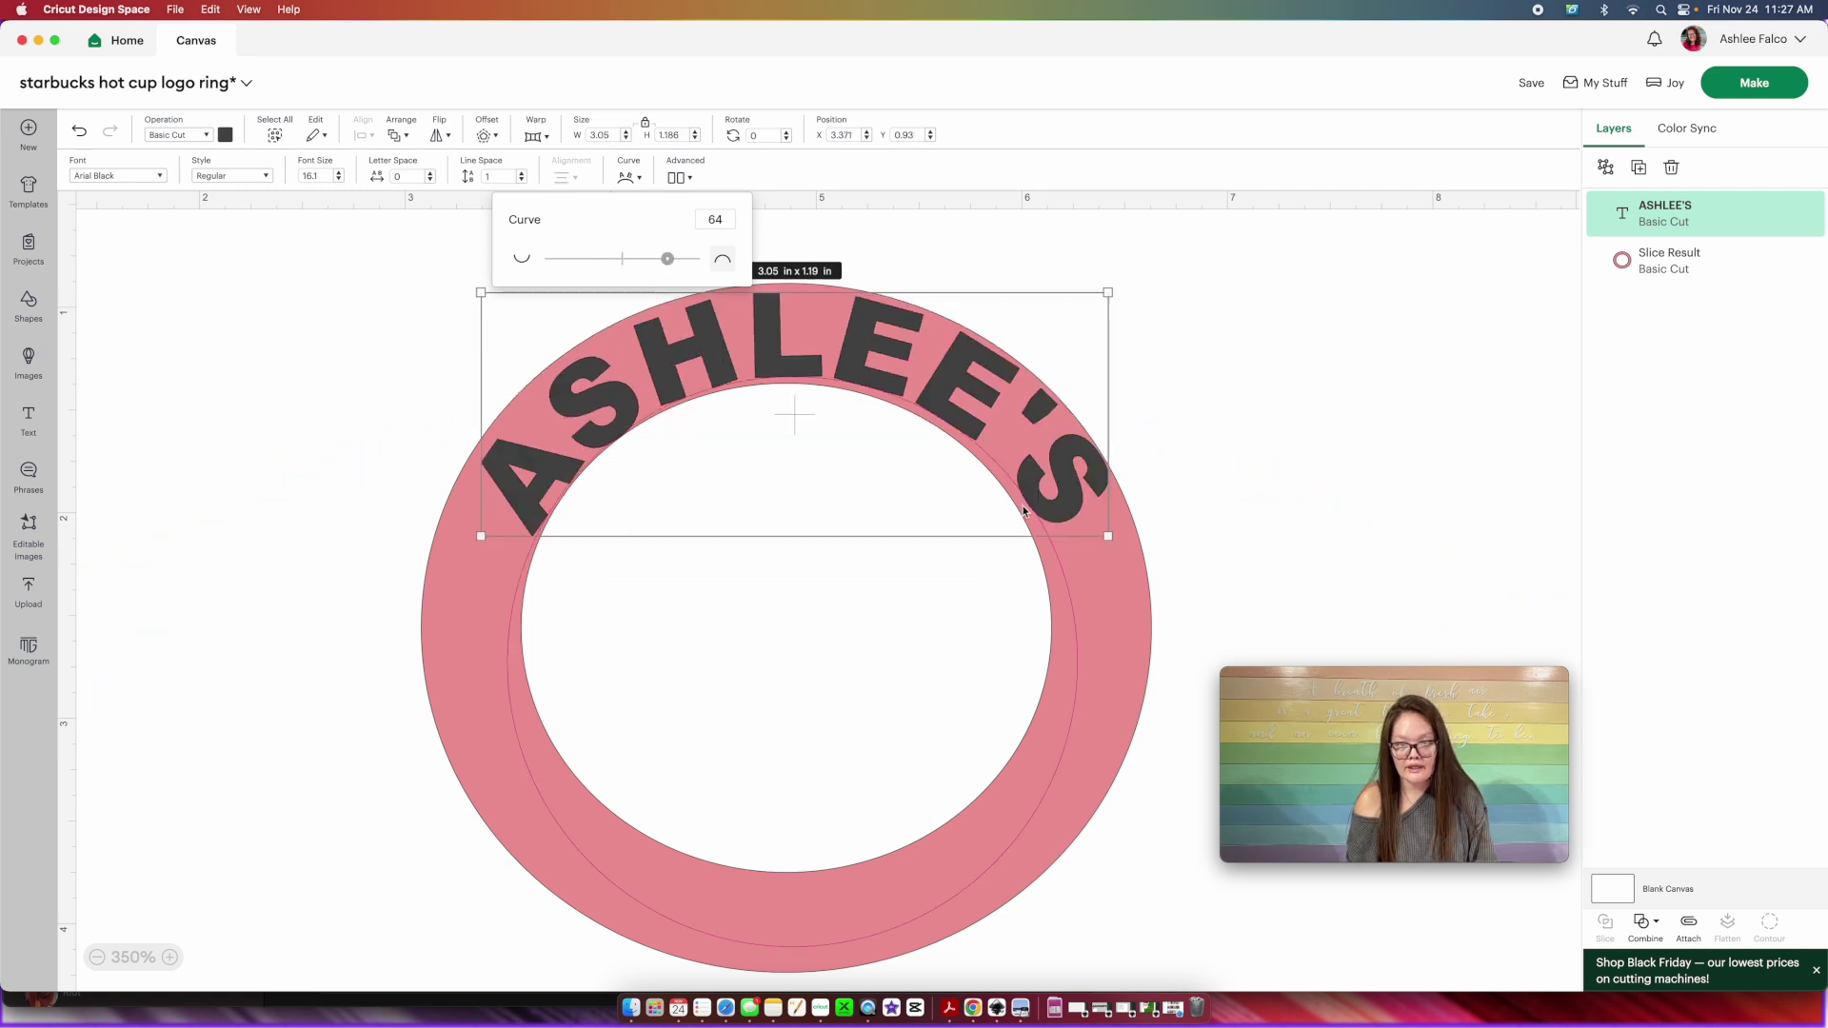
{"action": "left_click", "coordinate": [1290, 505]}
{"action": "left_click", "coordinate": [988, 384]}
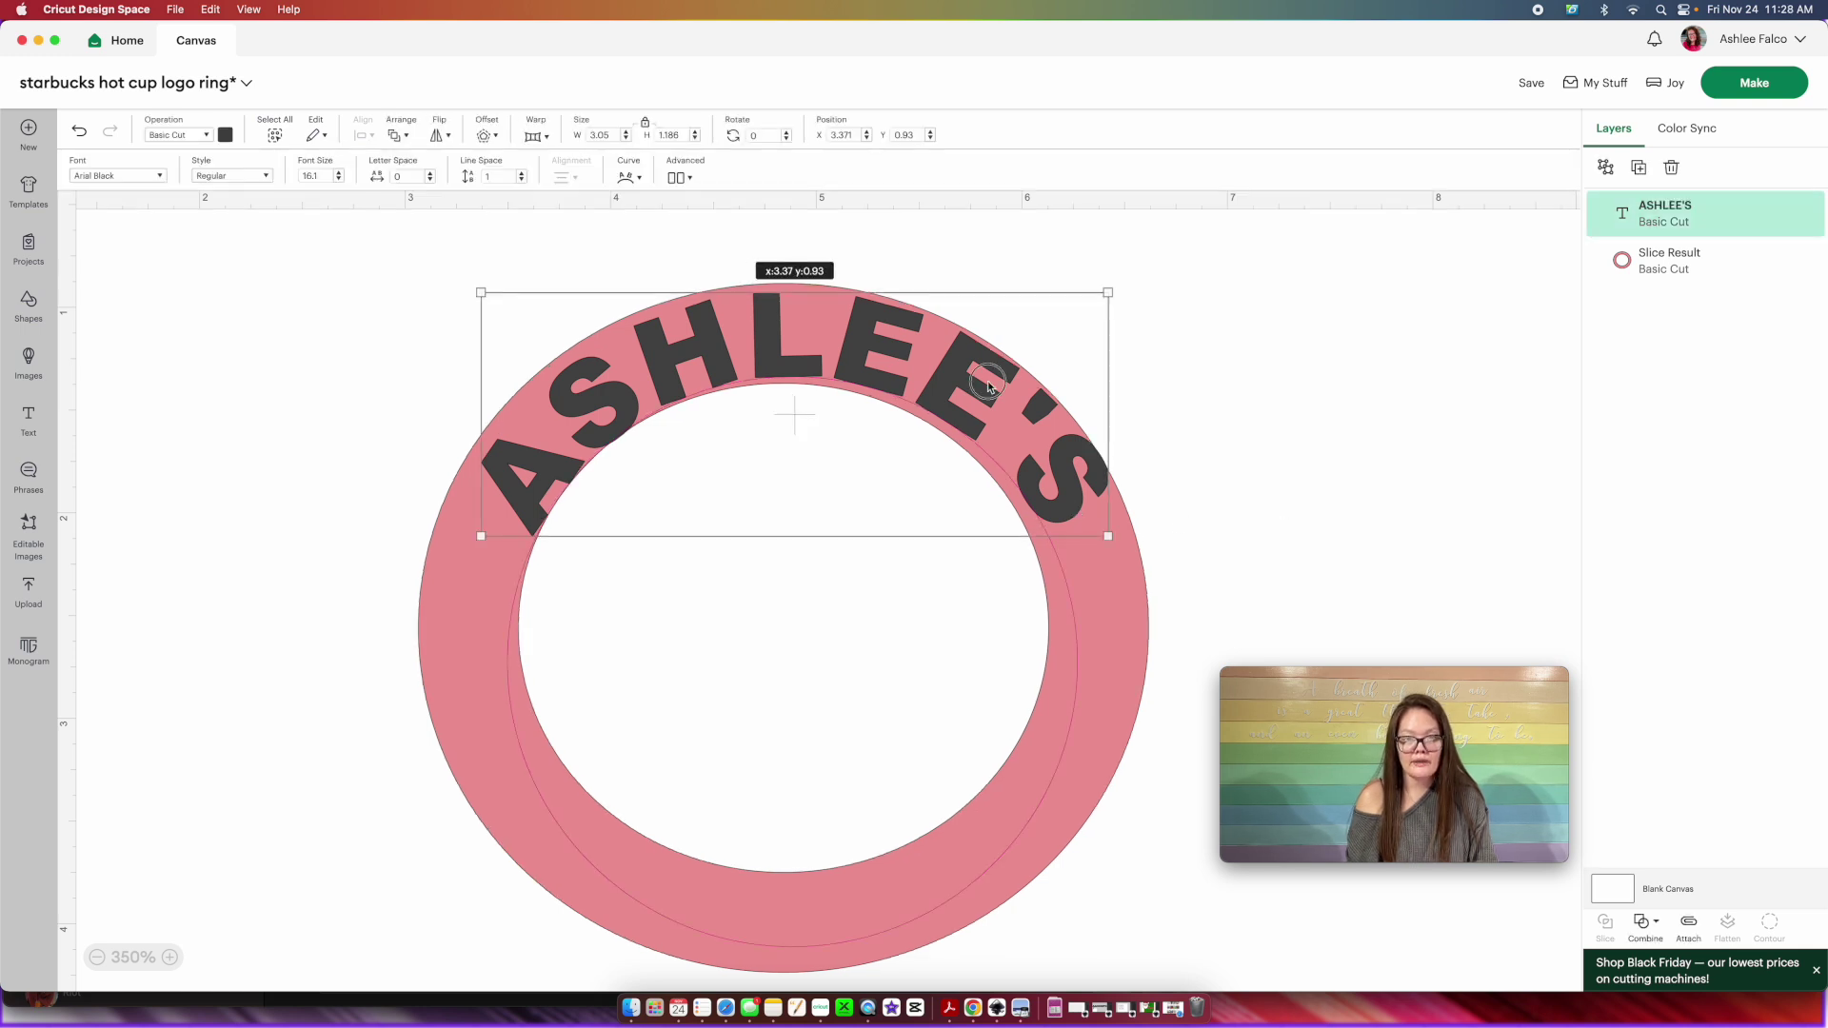
{"action": "left_click_drag", "start_coordinate": [988, 384], "coordinate": [982, 385]}
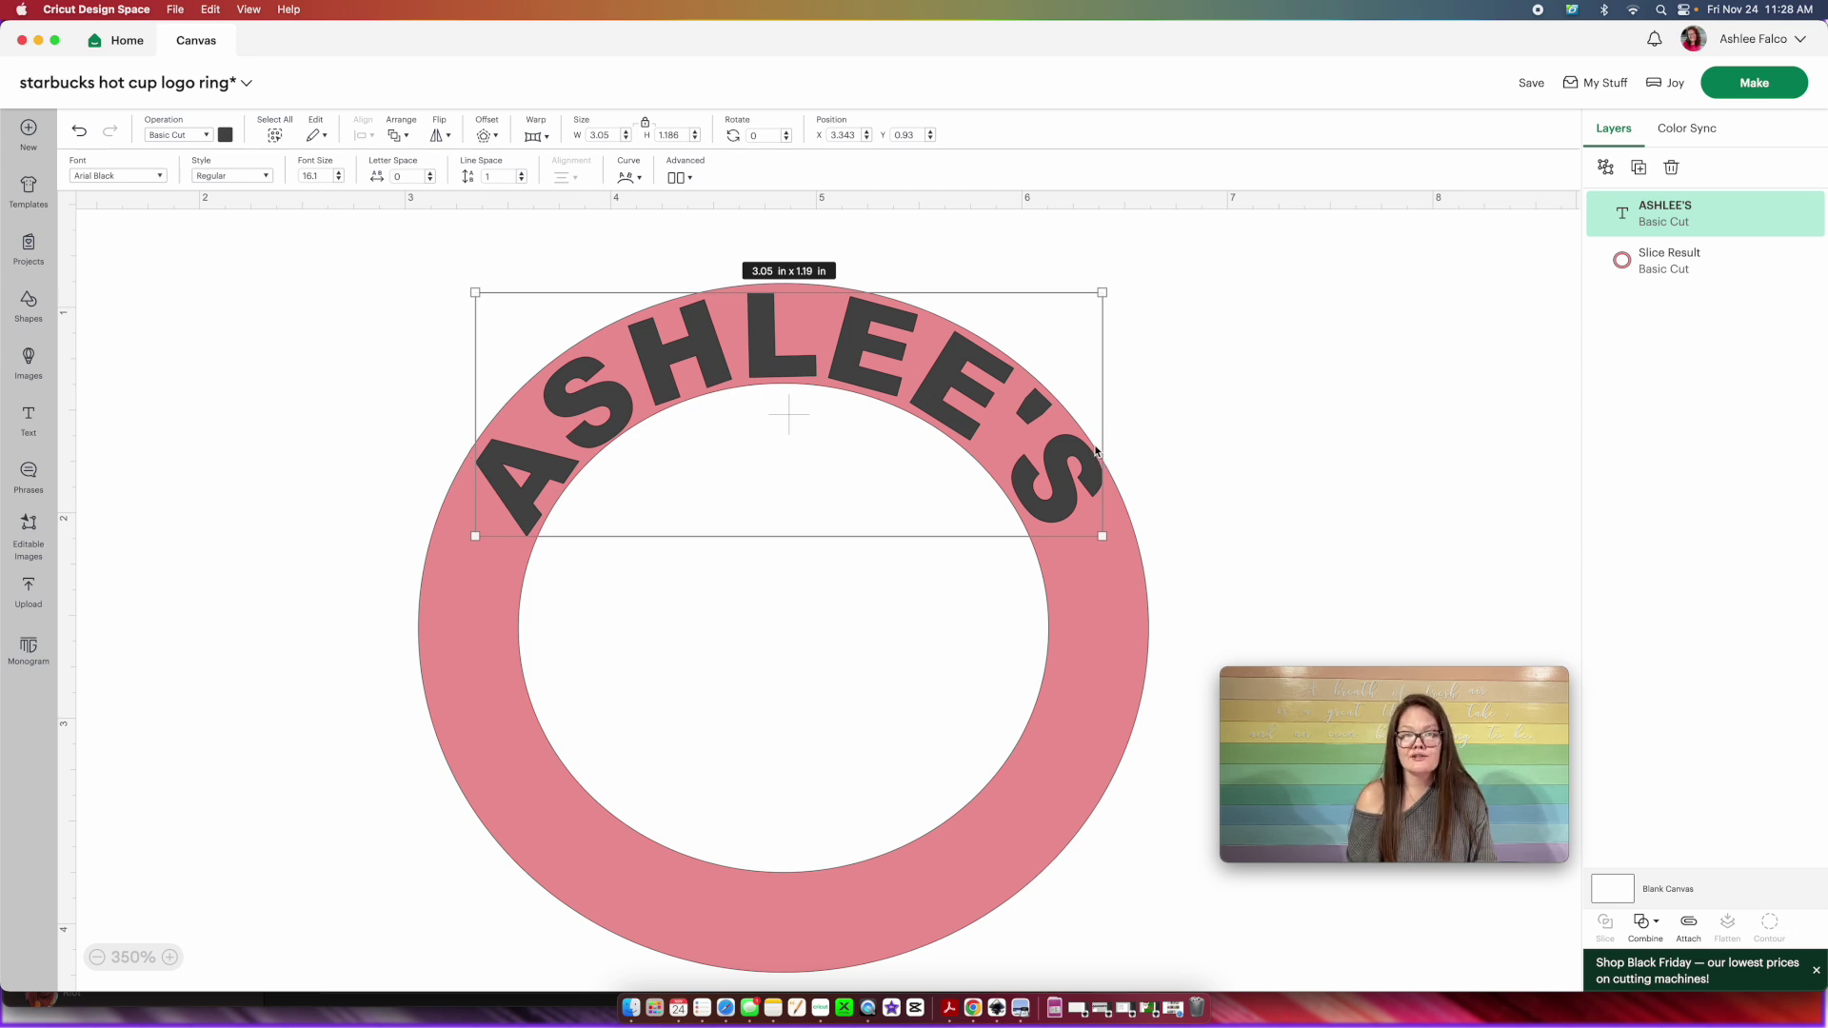
Rotate the curved name text about 1 degree clockwise on the ring and deselect it
{"action": "left_click", "coordinate": [1116, 284]}
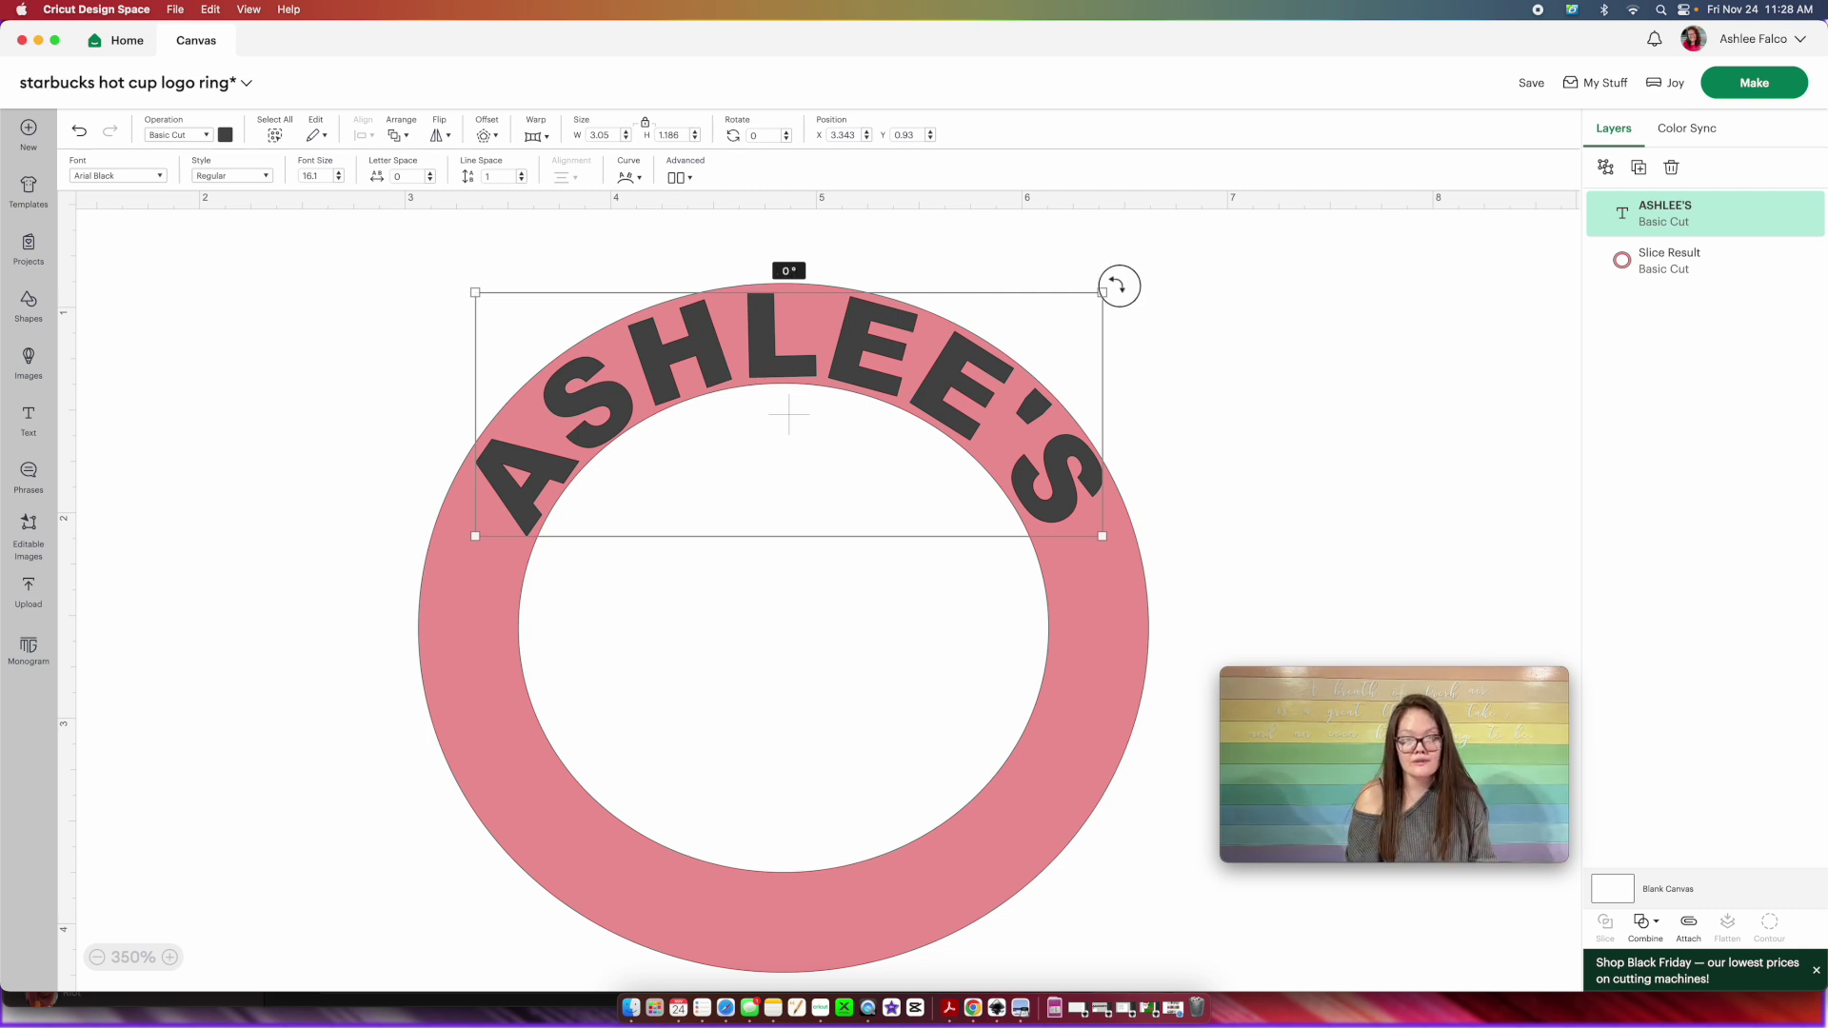
{"action": "left_click_drag", "start_coordinate": [1117, 286], "coordinate": [1120, 292]}
{"action": "left_click", "coordinate": [1043, 568]}
Add a text object reading COOFFEE, scale it down to about 3.77 x 0.54 in and move it over the ring
{"action": "scroll", "coordinate": [1045, 568], "scroll_direction": "down", "scroll_amount": 3}
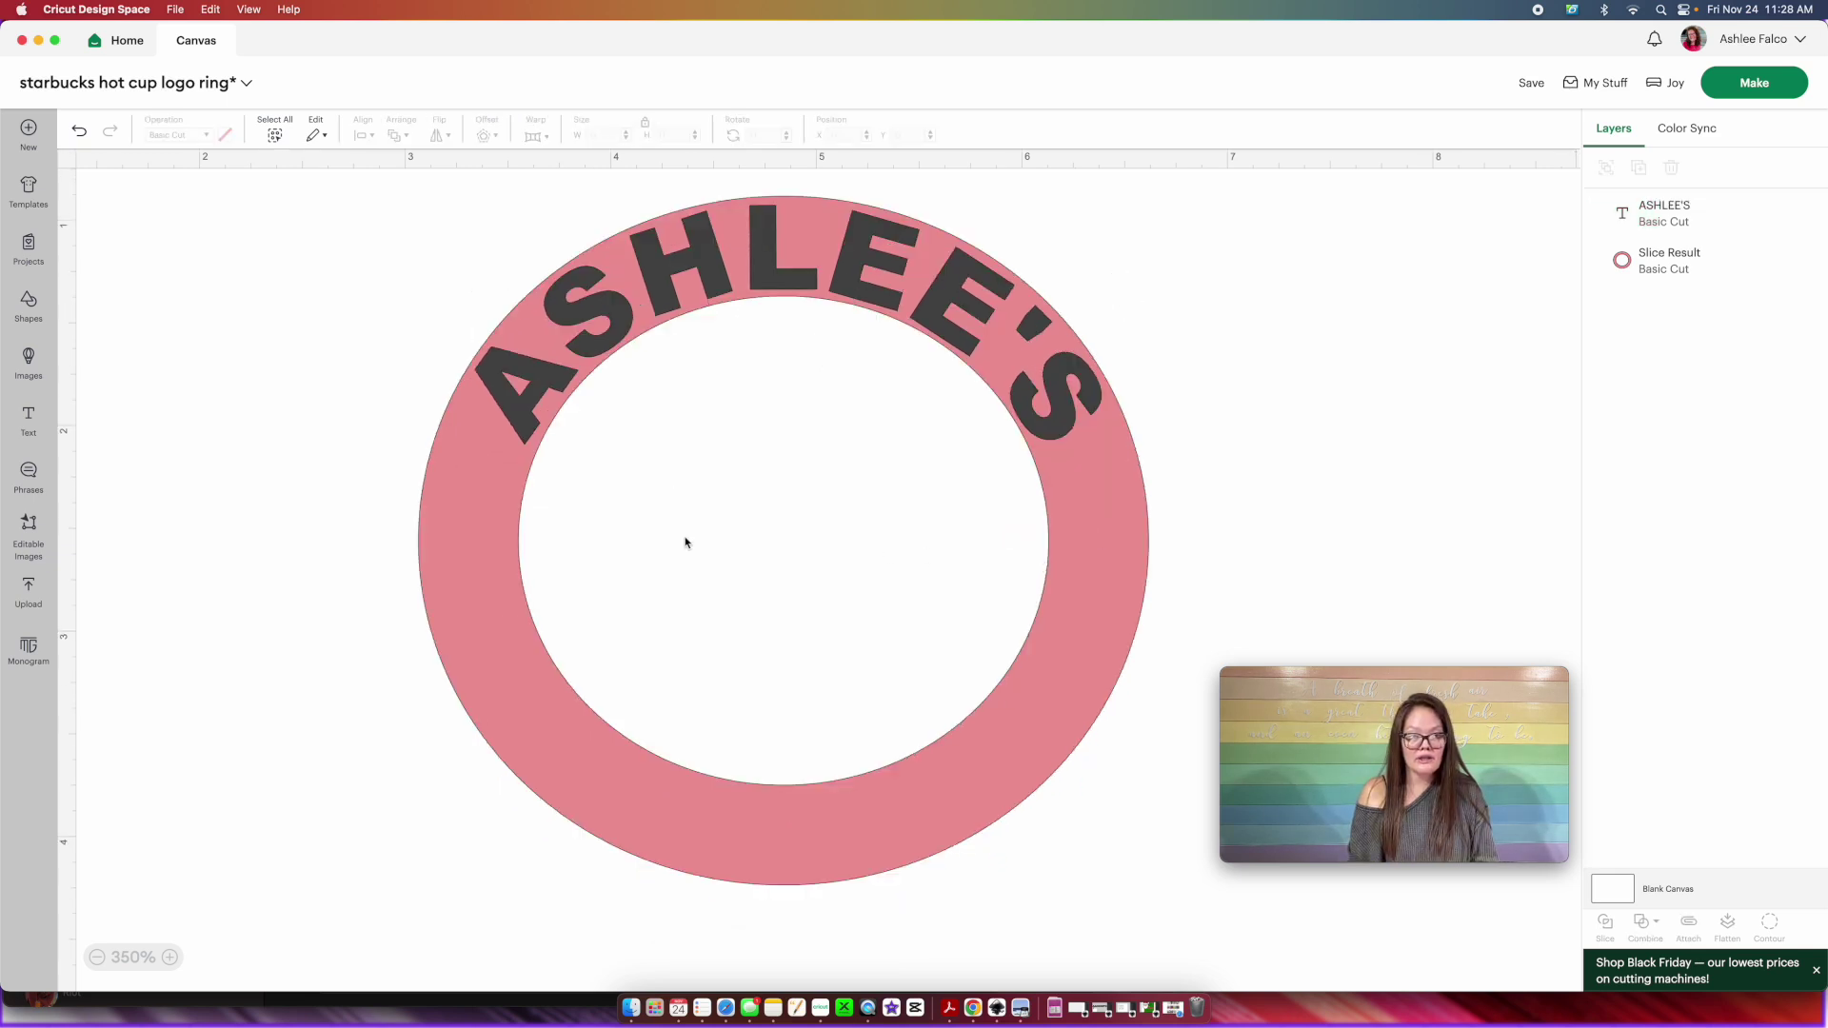
{"action": "left_click", "coordinate": [34, 425]}
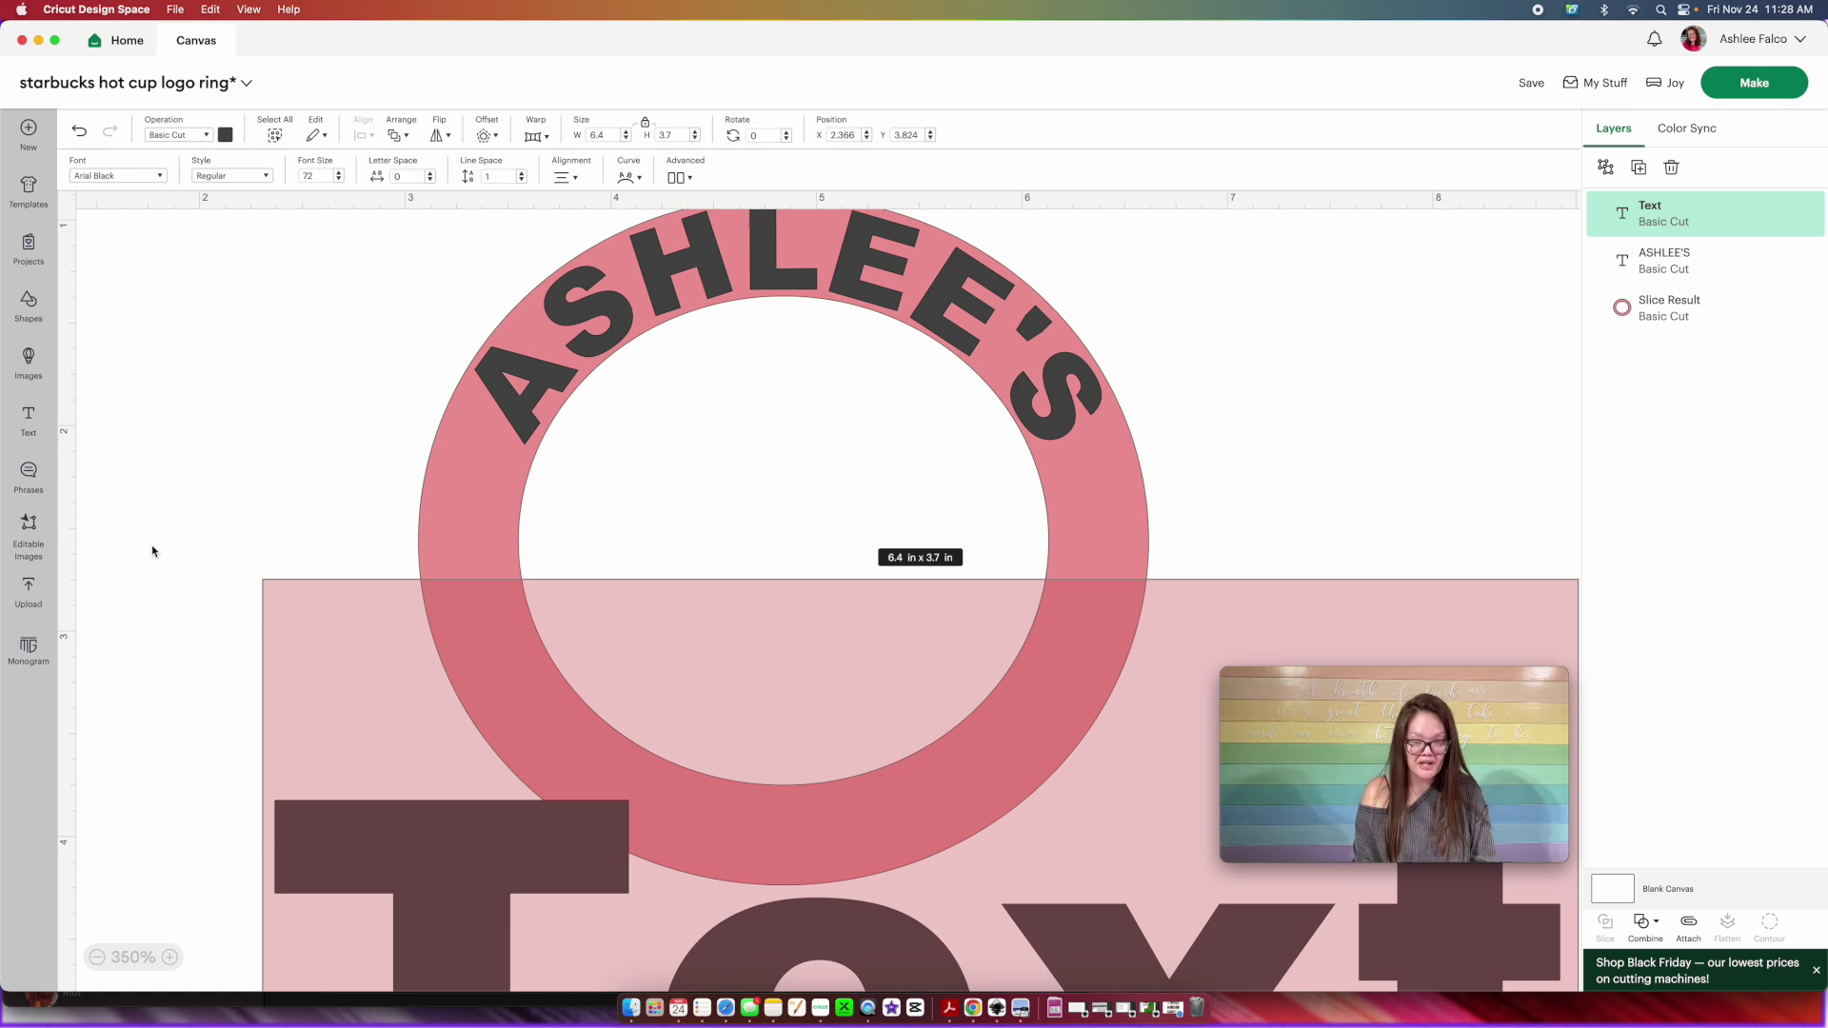
{"action": "type", "text": "COOFFEE"}
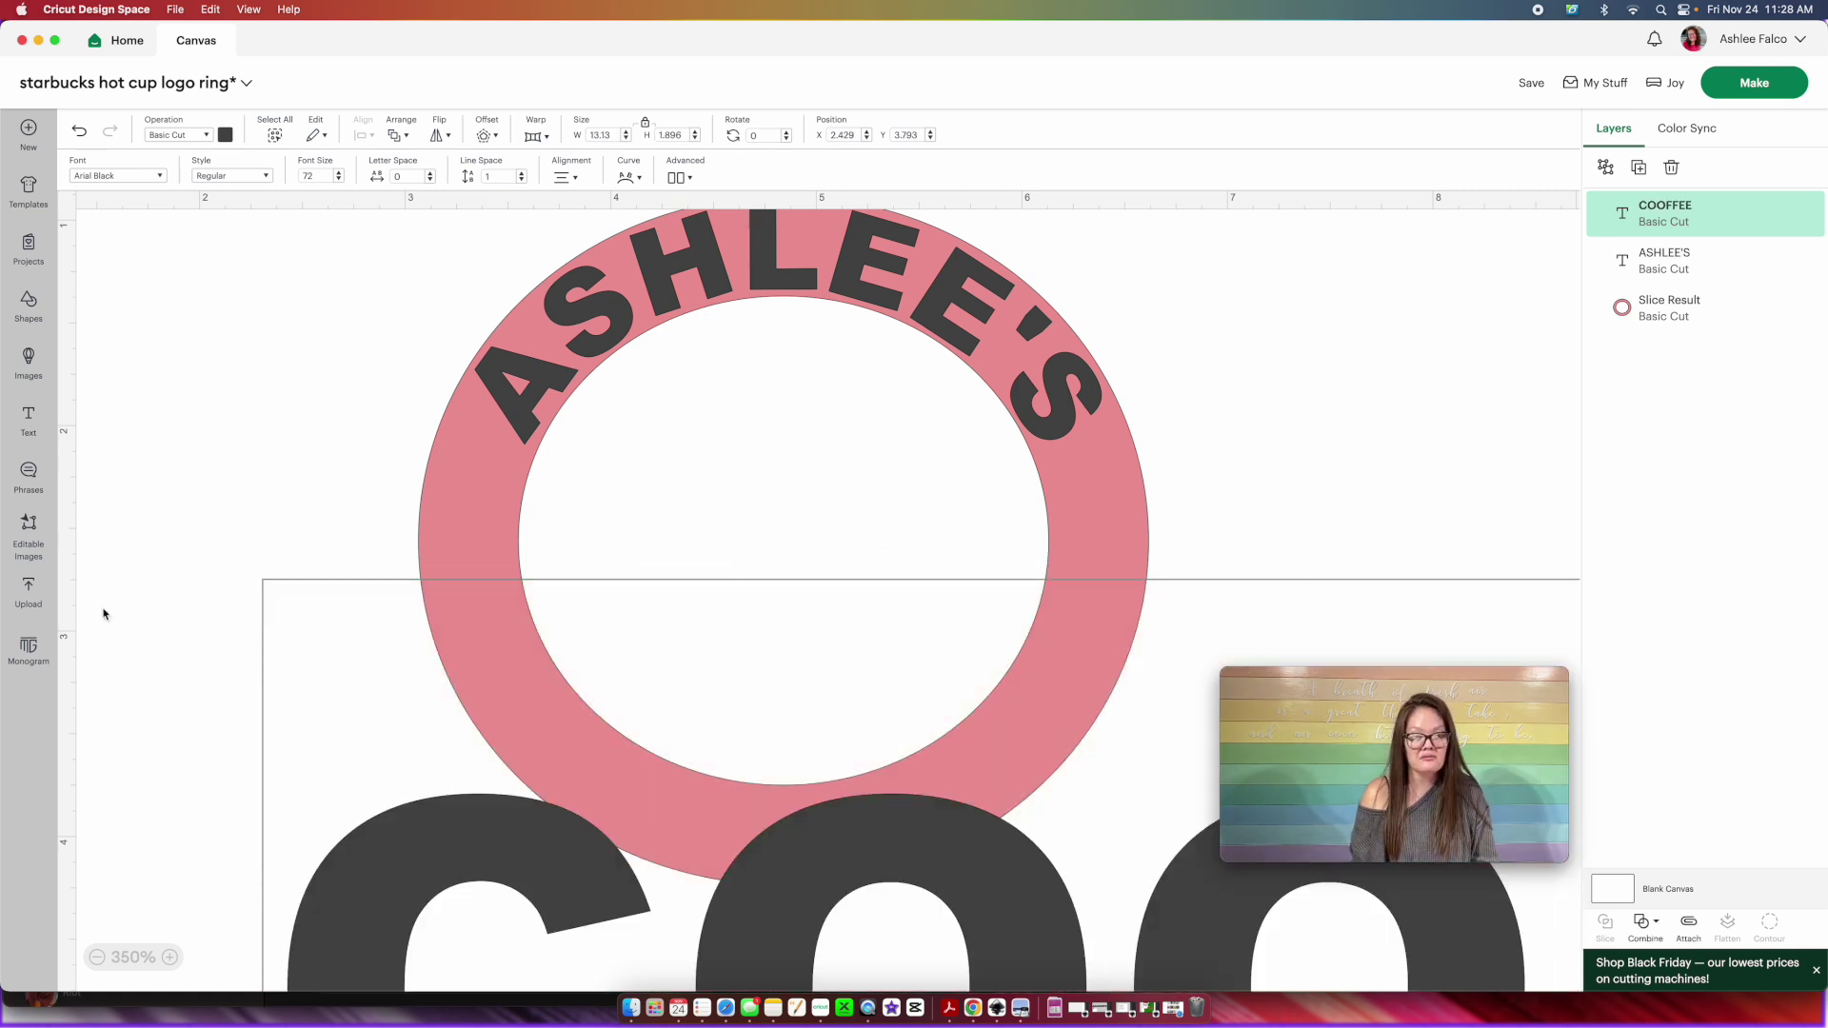
{"action": "left_click_drag", "start_coordinate": [371, 842], "coordinate": [253, 601]}
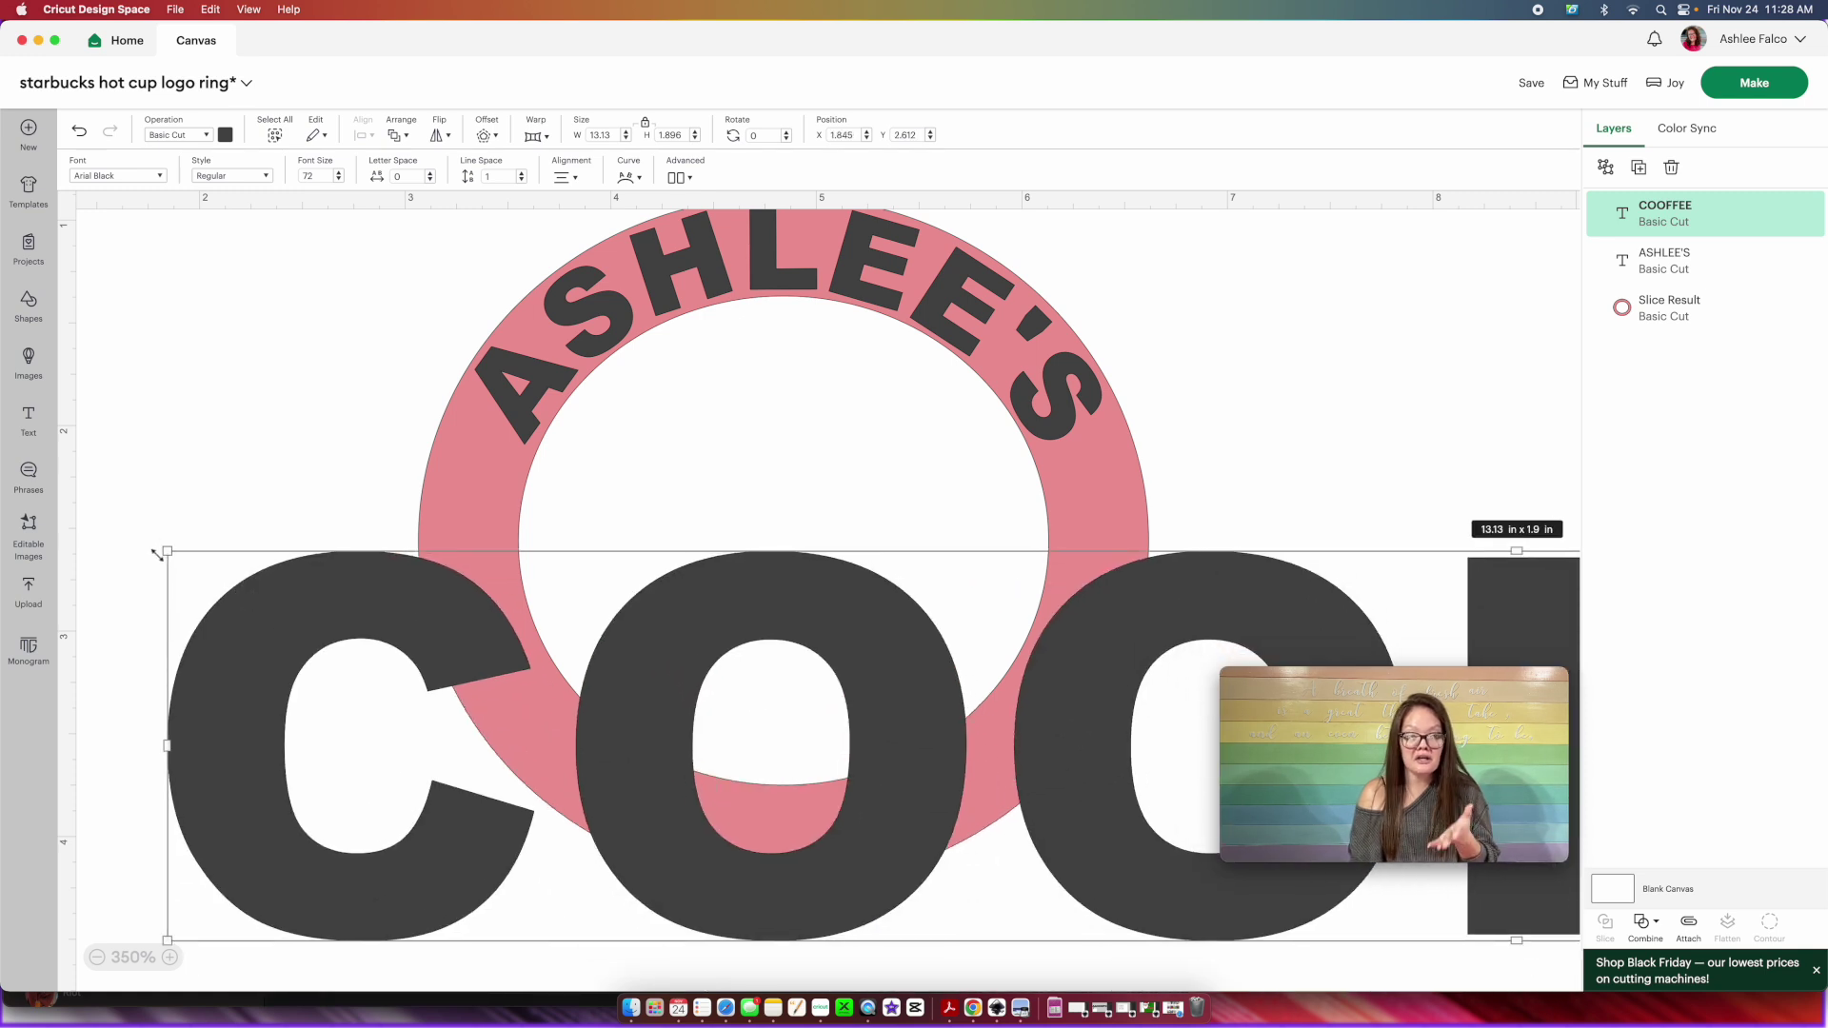
{"action": "left_click_drag", "start_coordinate": [548, 677], "coordinate": [272, 689]}
{"action": "left_click_drag", "start_coordinate": [112, 491], "coordinate": [892, 598]}
{"action": "left_click_drag", "start_coordinate": [1175, 630], "coordinate": [447, 653]}
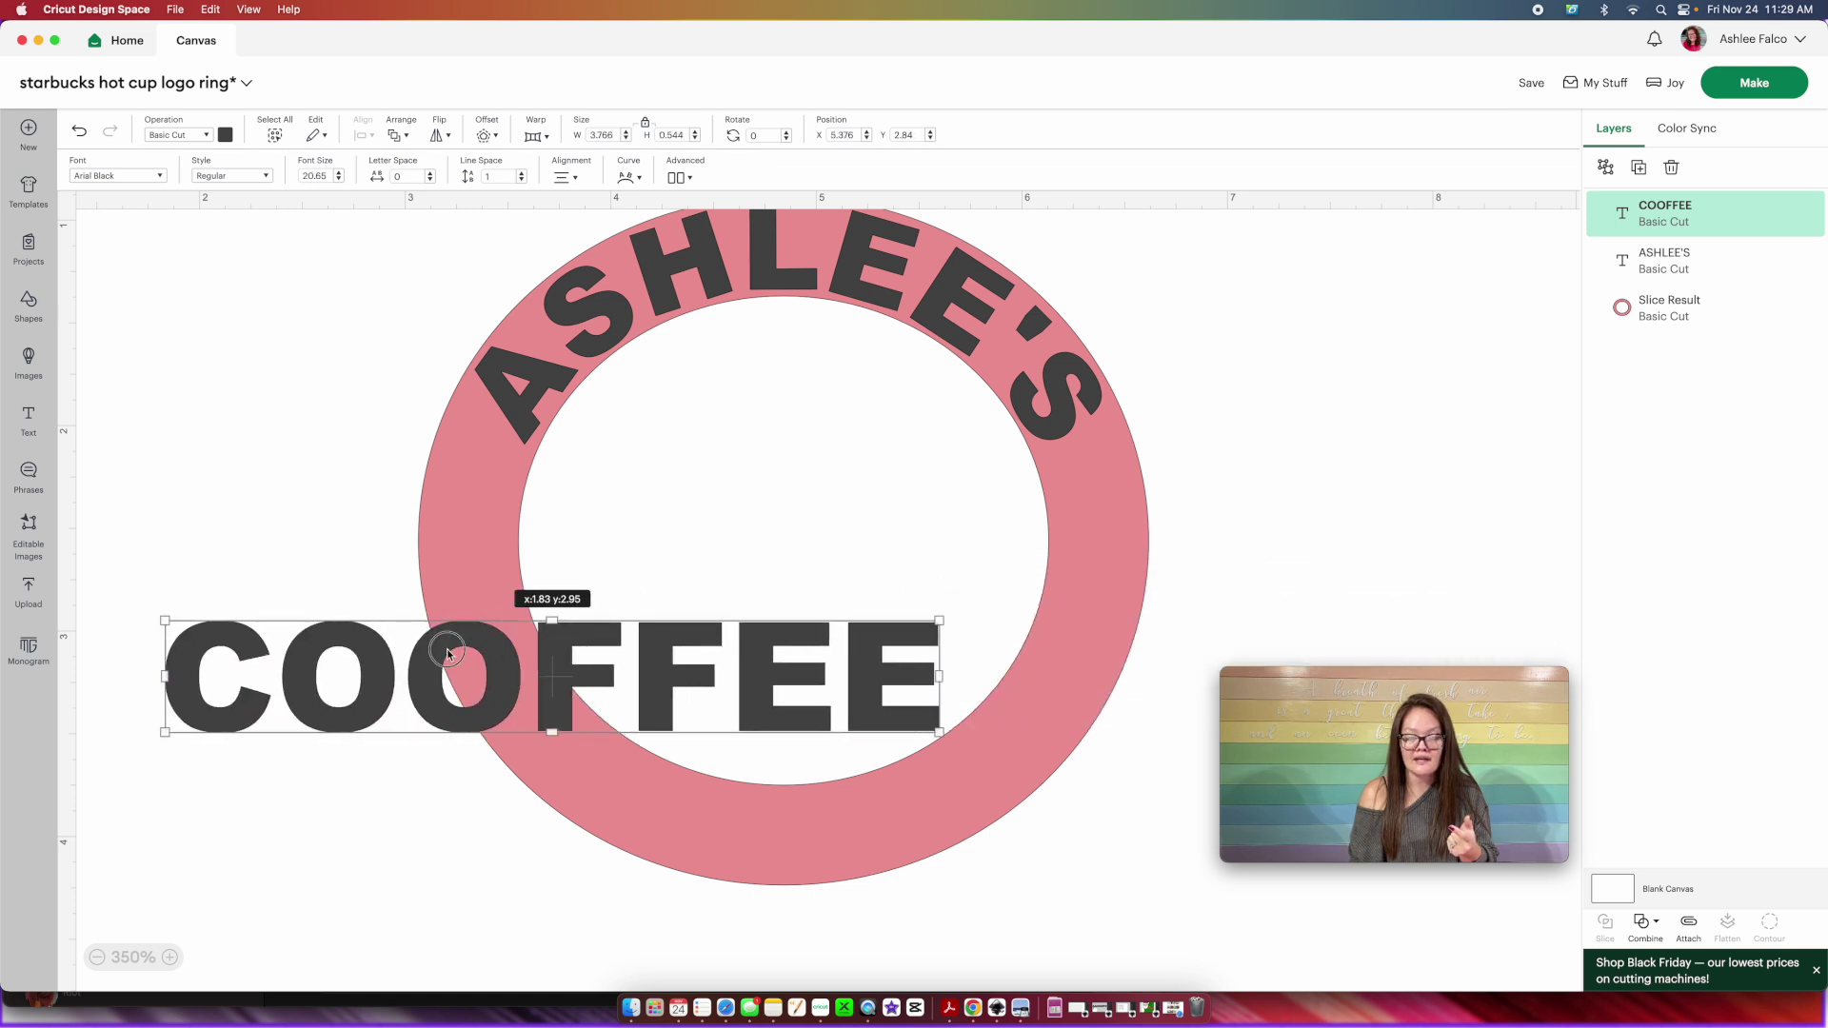
Remove the extra O from the new text so that it reads COFFEE
{"action": "double_click", "coordinate": [448, 655]}
{"action": "left_click", "coordinate": [450, 657]}
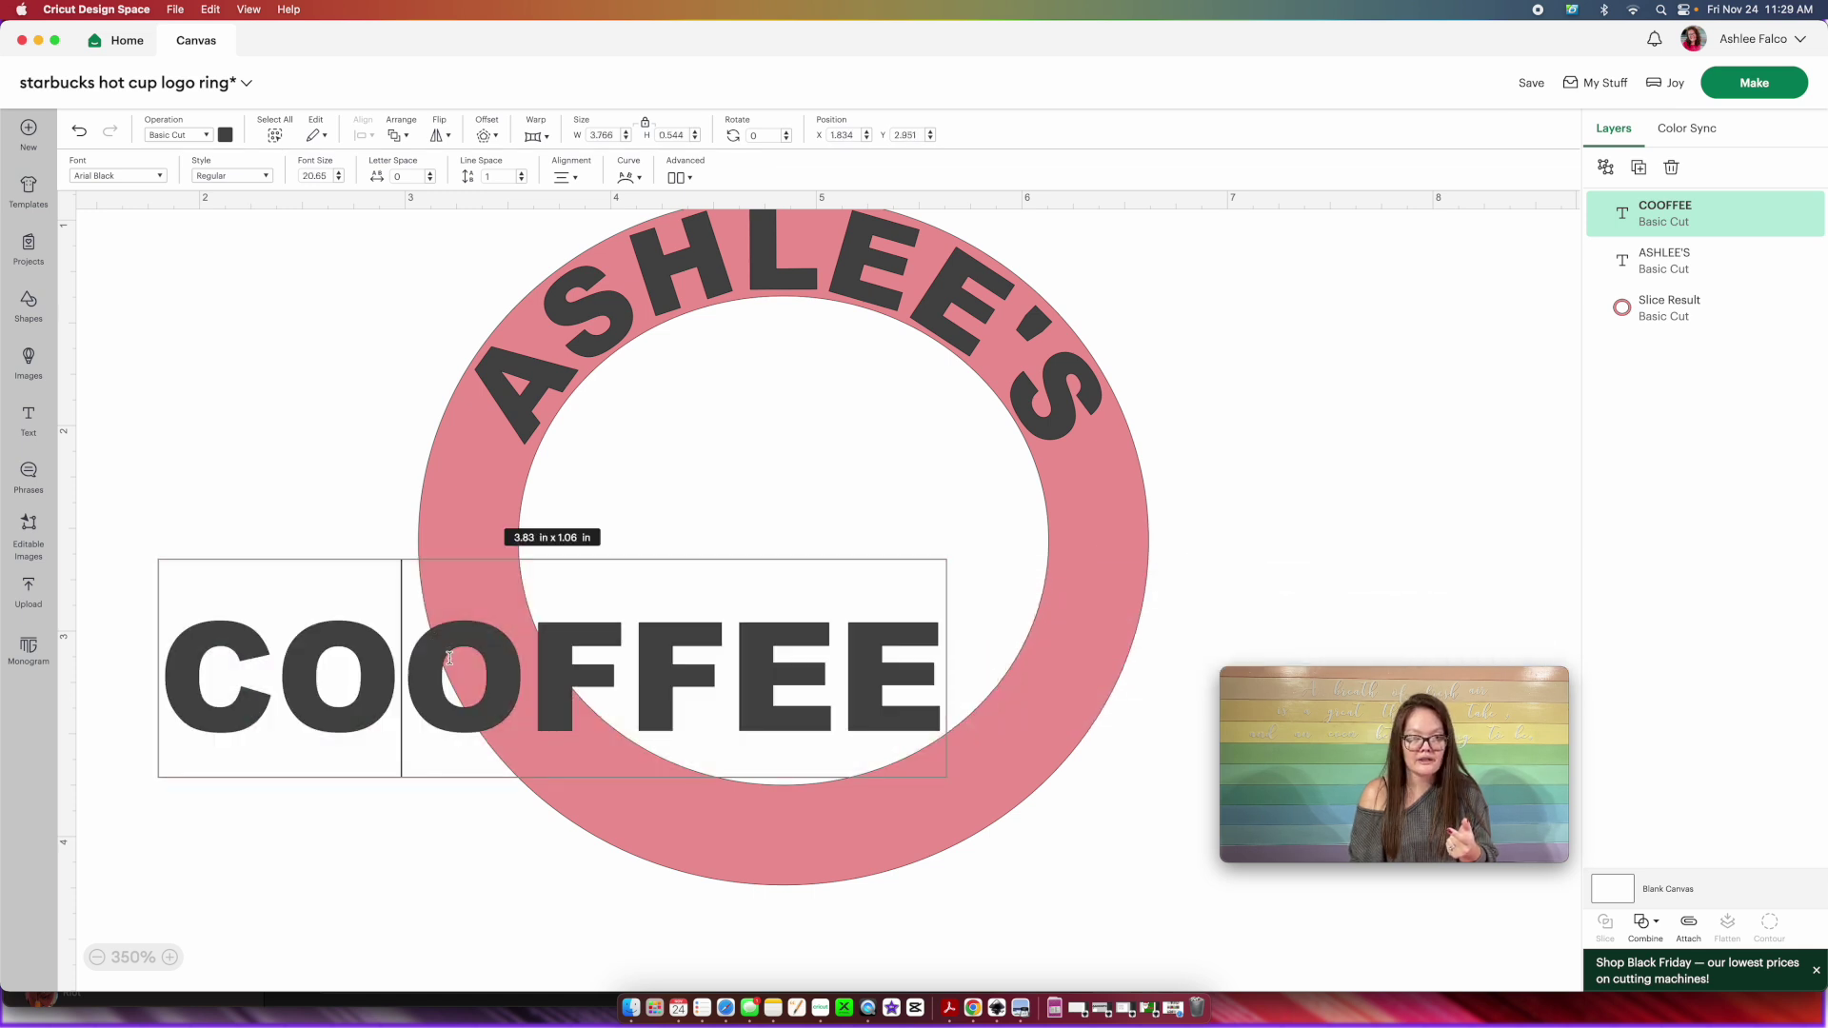
{"action": "key", "text": "BackSpace"}
{"action": "left_click", "coordinate": [302, 811]}
Move the COFFEE text onto the lower band of the ring and scale it to about 2.28 x 0.39 in
{"action": "left_click_drag", "start_coordinate": [350, 680], "coordinate": [748, 817]}
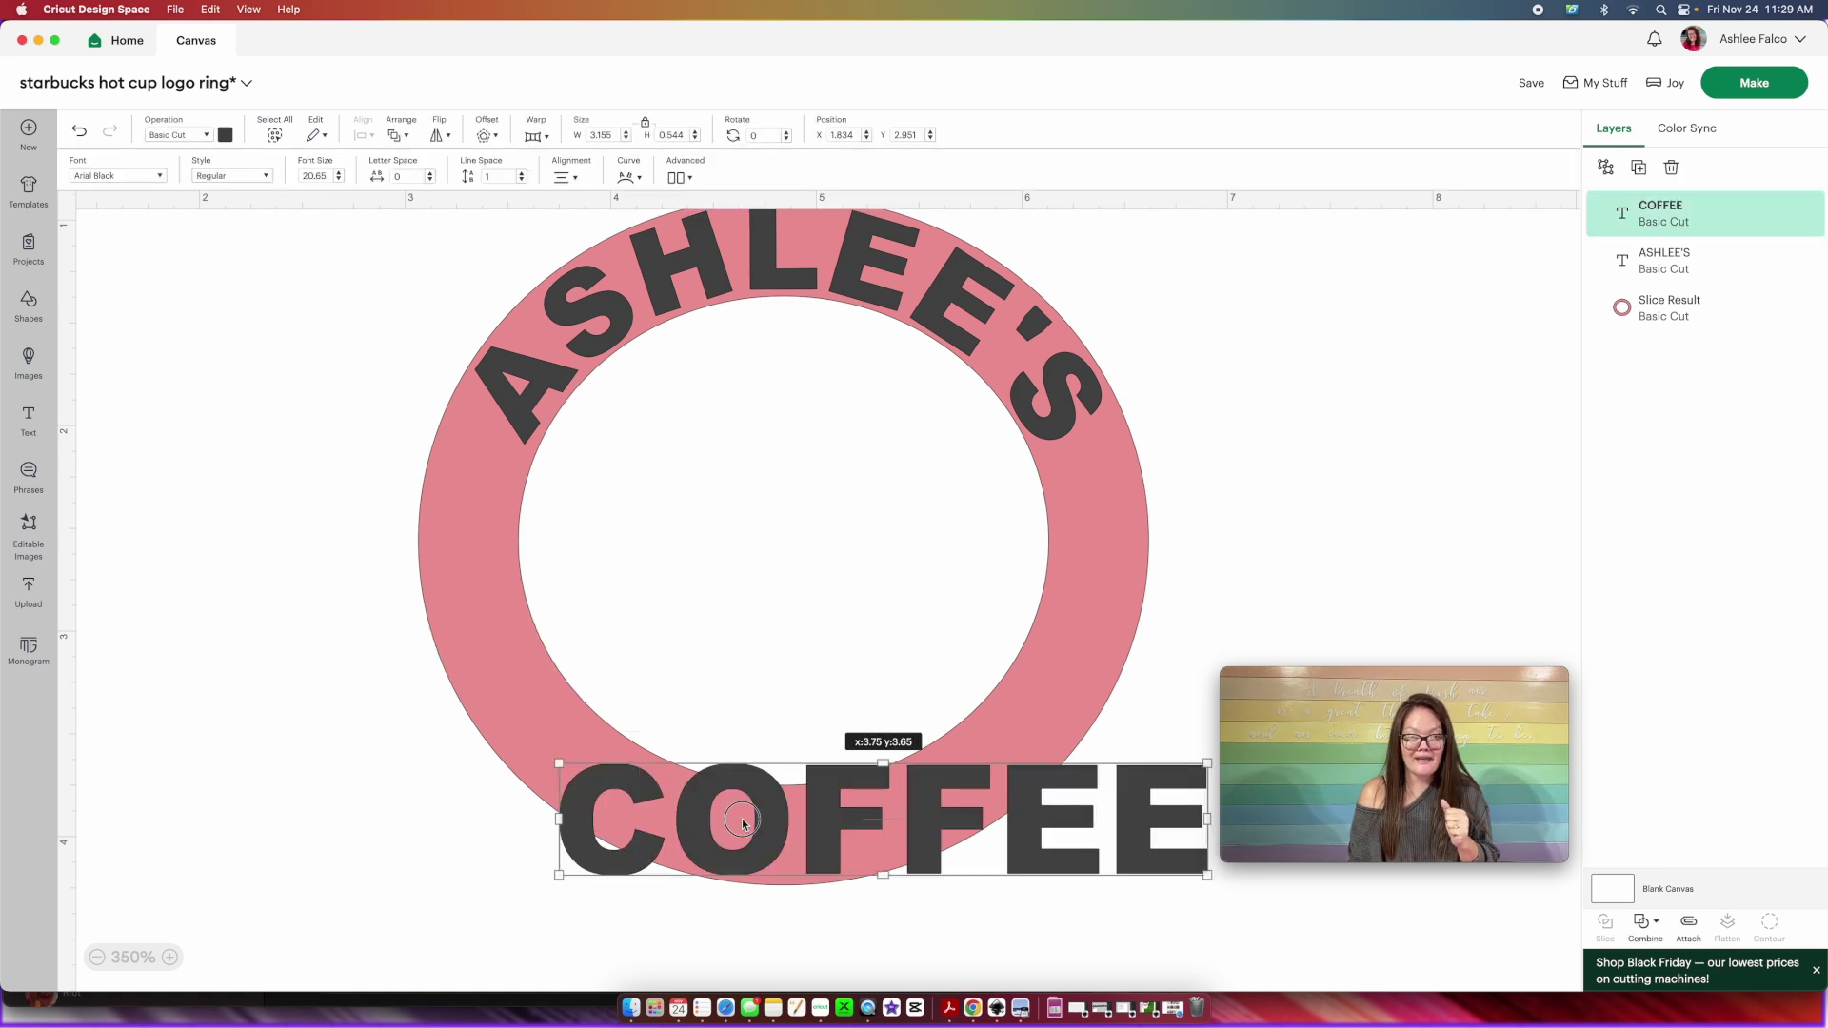
{"action": "left_click_drag", "start_coordinate": [559, 757], "coordinate": [783, 800]}
{"action": "left_click_drag", "start_coordinate": [1105, 836], "coordinate": [925, 833]}
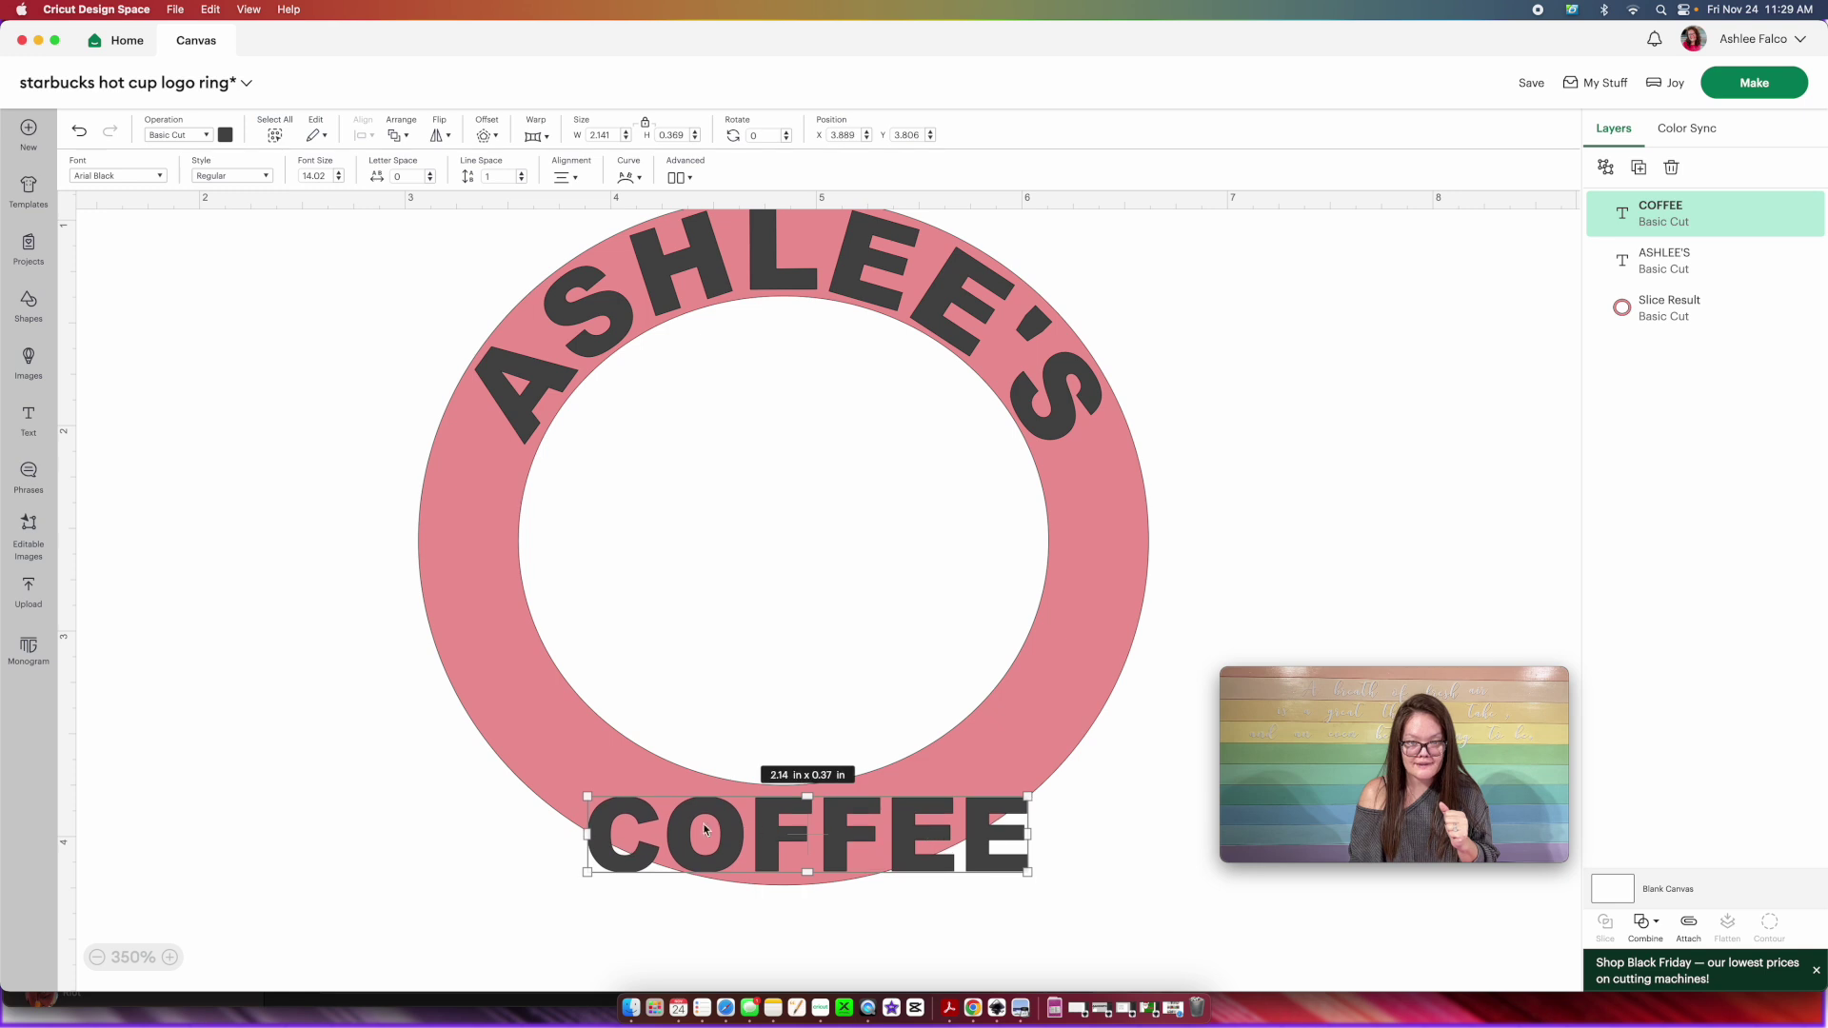
{"action": "mouse_move", "coordinate": [587, 796]}
{"action": "left_mouse_down"}
{"action": "mouse_move", "coordinate": [543, 796]}
{"action": "mouse_move", "coordinate": [565, 794]}
{"action": "left_mouse_up"}
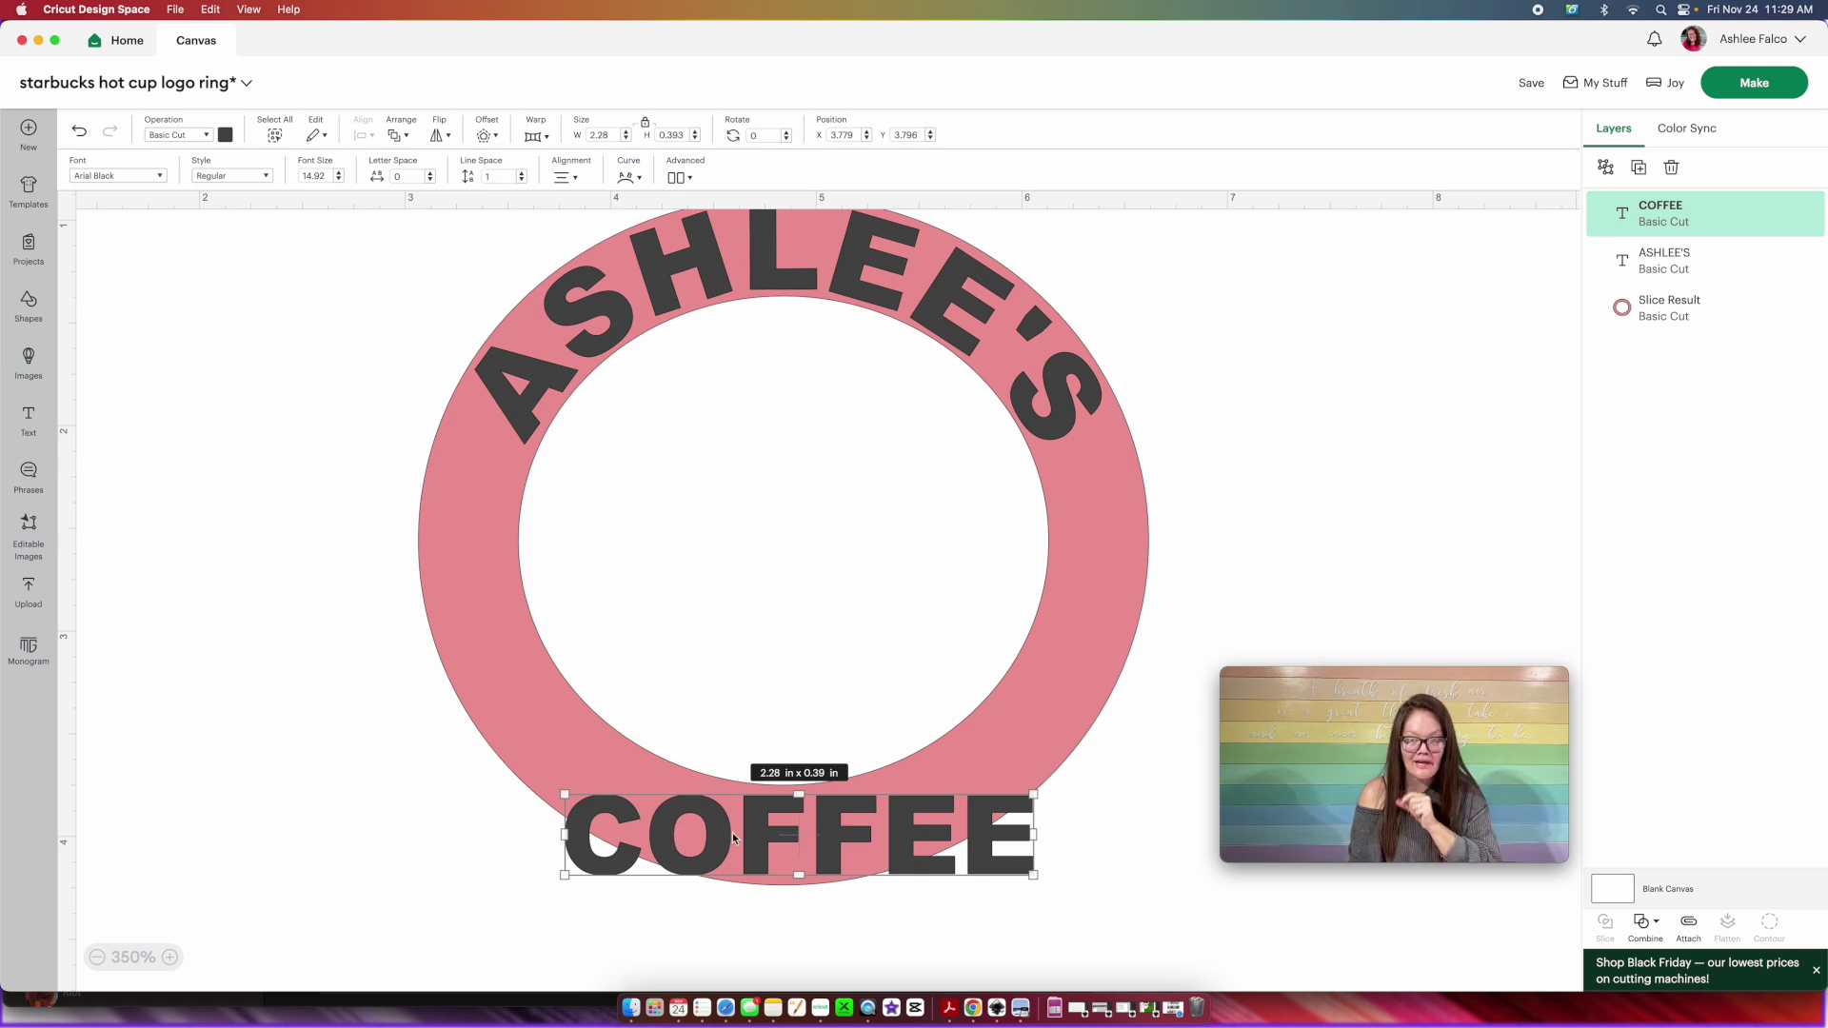
Curve the COFFEE text downward with a value of -61, center it on the ring's lower band and deselect it
{"action": "left_click", "coordinate": [631, 178]}
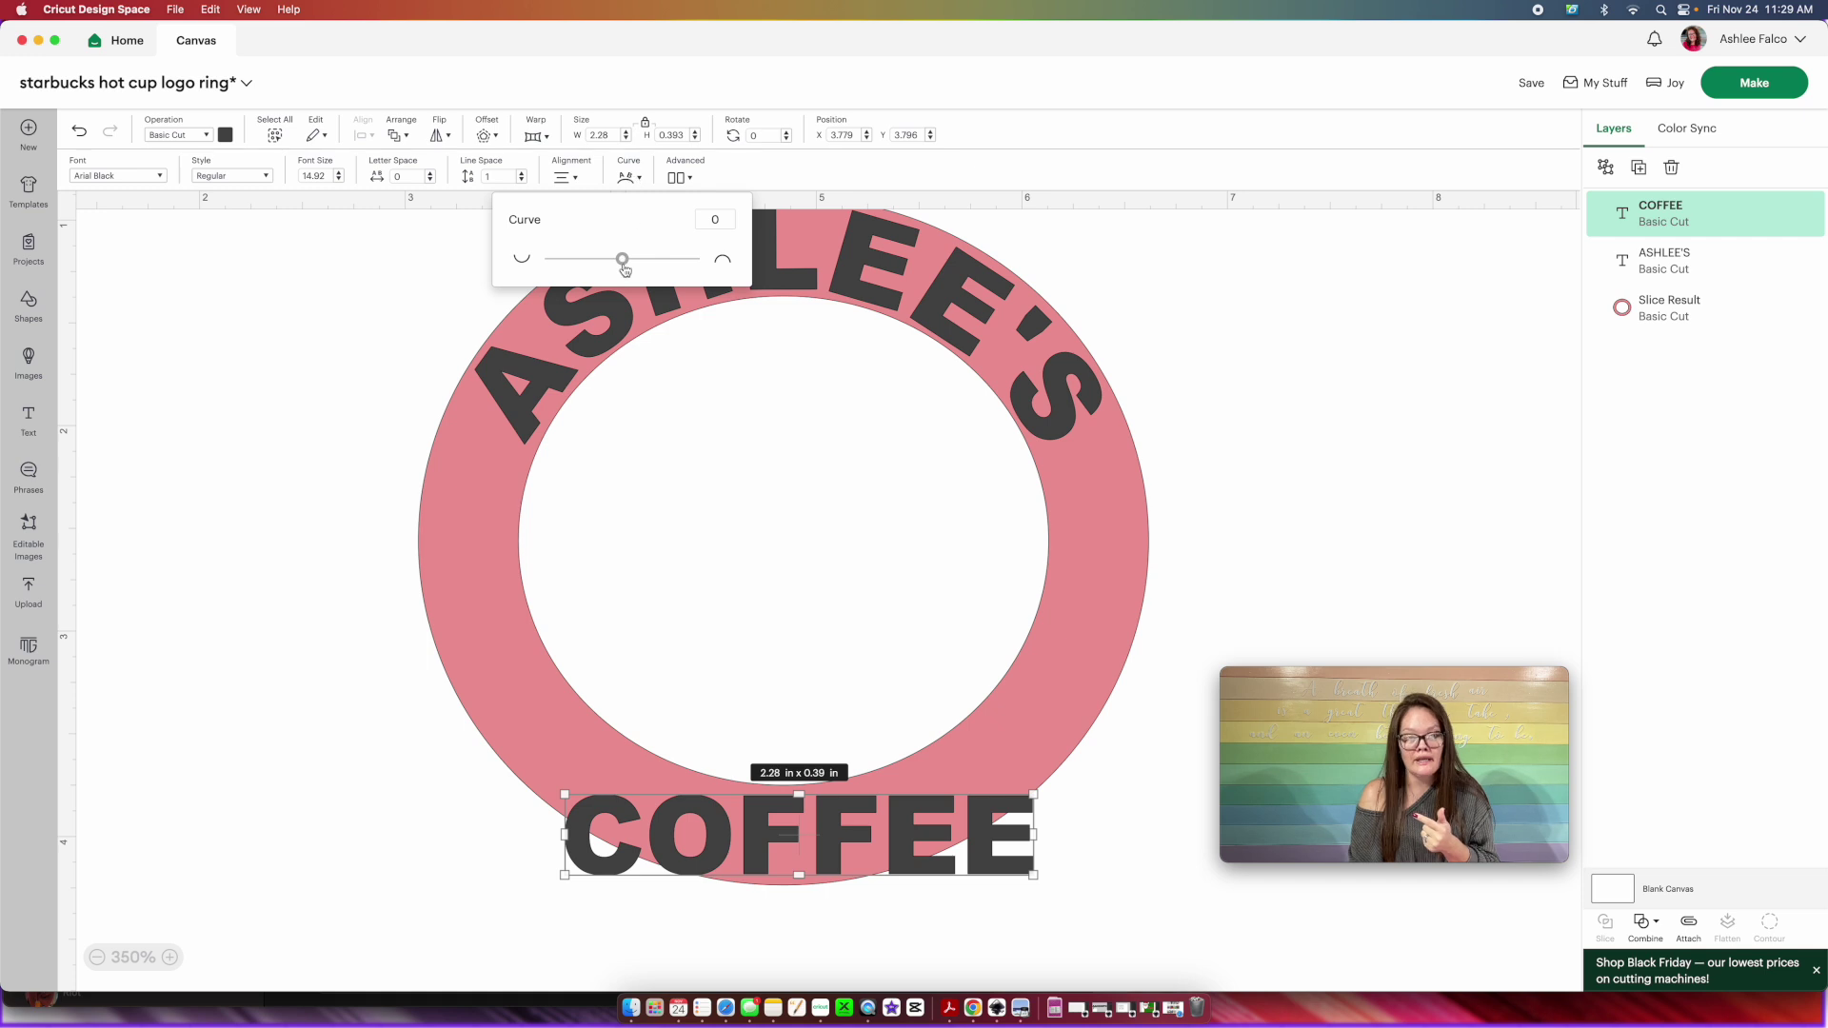
{"action": "left_click_drag", "start_coordinate": [628, 262], "coordinate": [579, 261]}
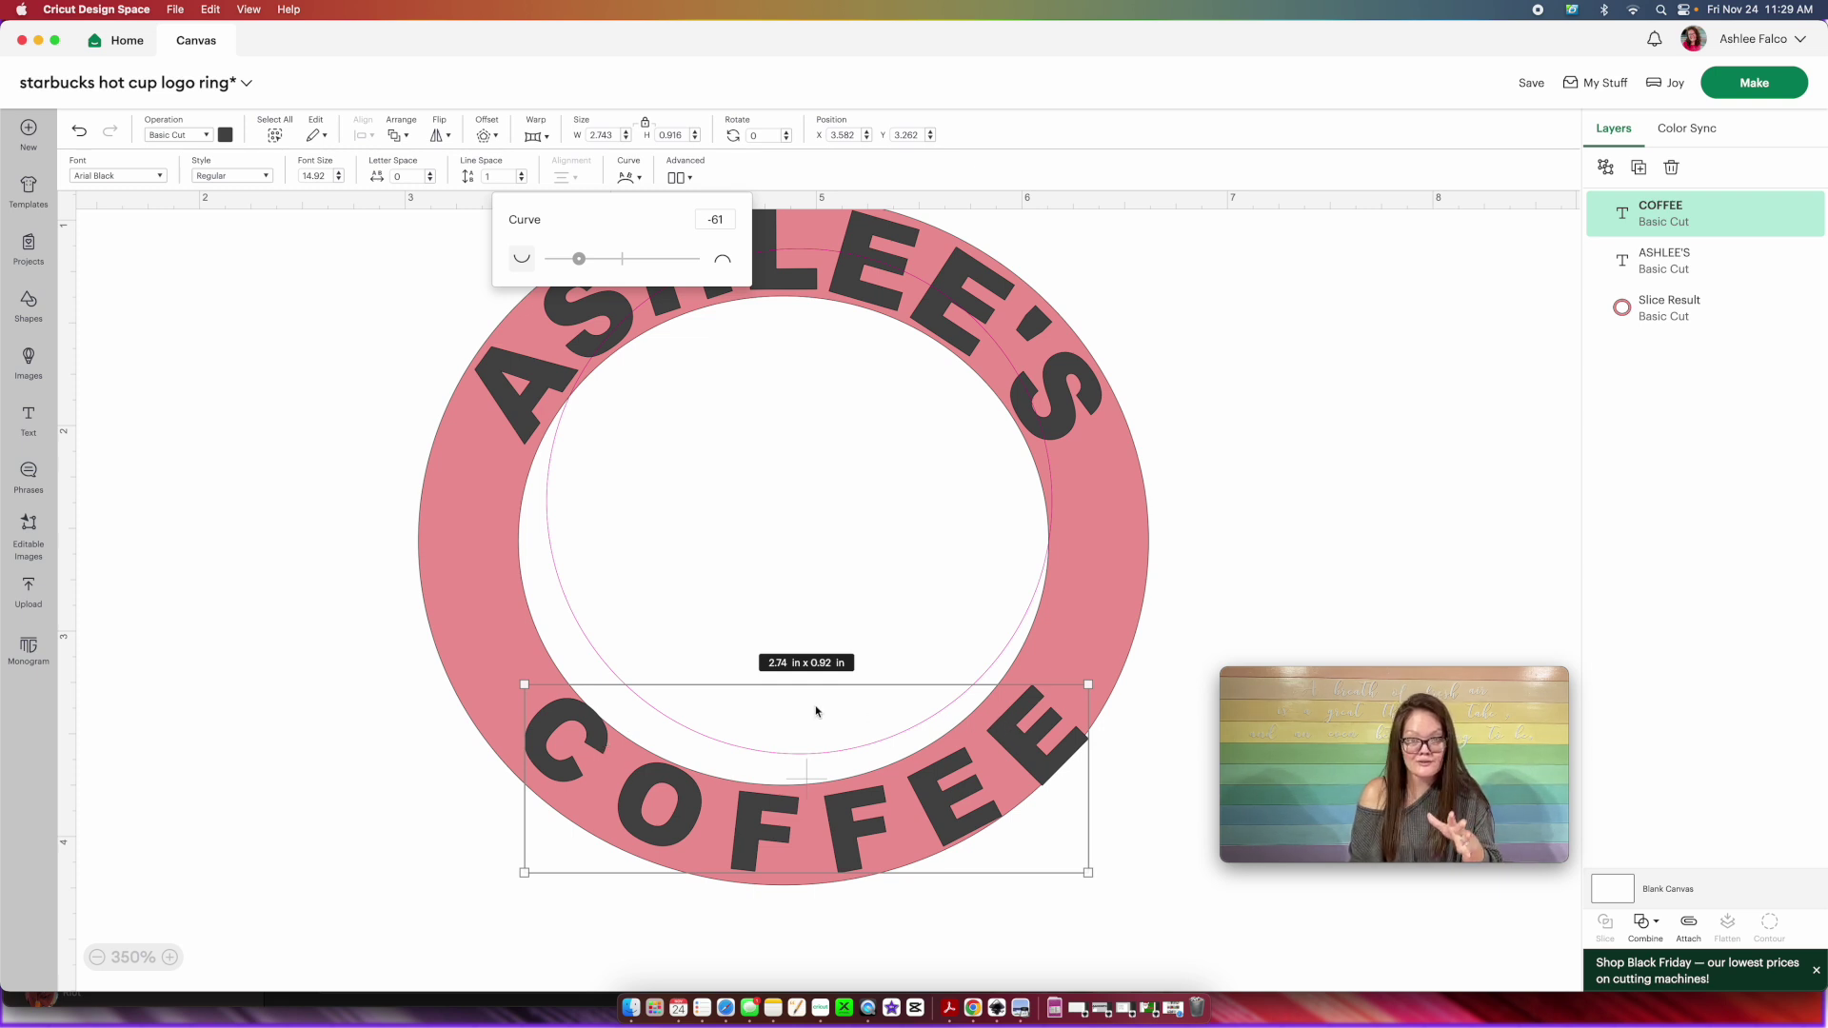
{"action": "left_click", "coordinate": [245, 643]}
{"action": "left_click_drag", "start_coordinate": [882, 834], "coordinate": [868, 838]}
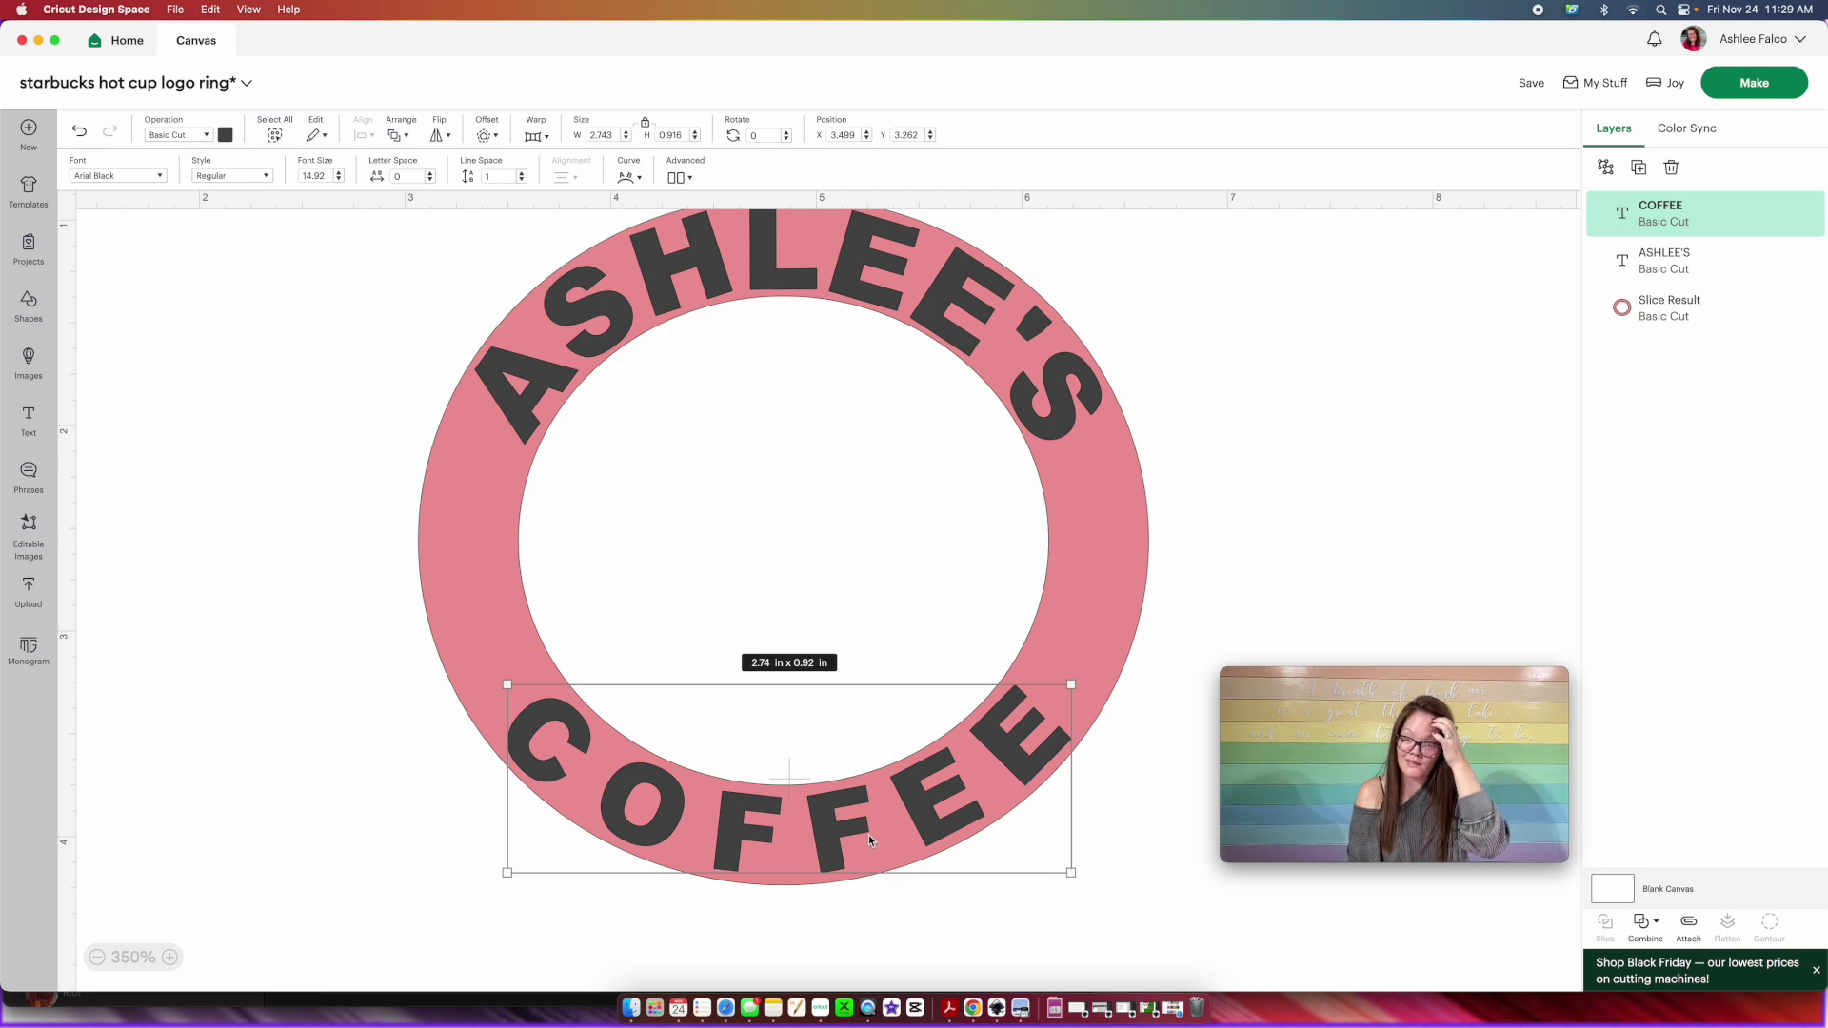
{"action": "key", "text": "Escape"}
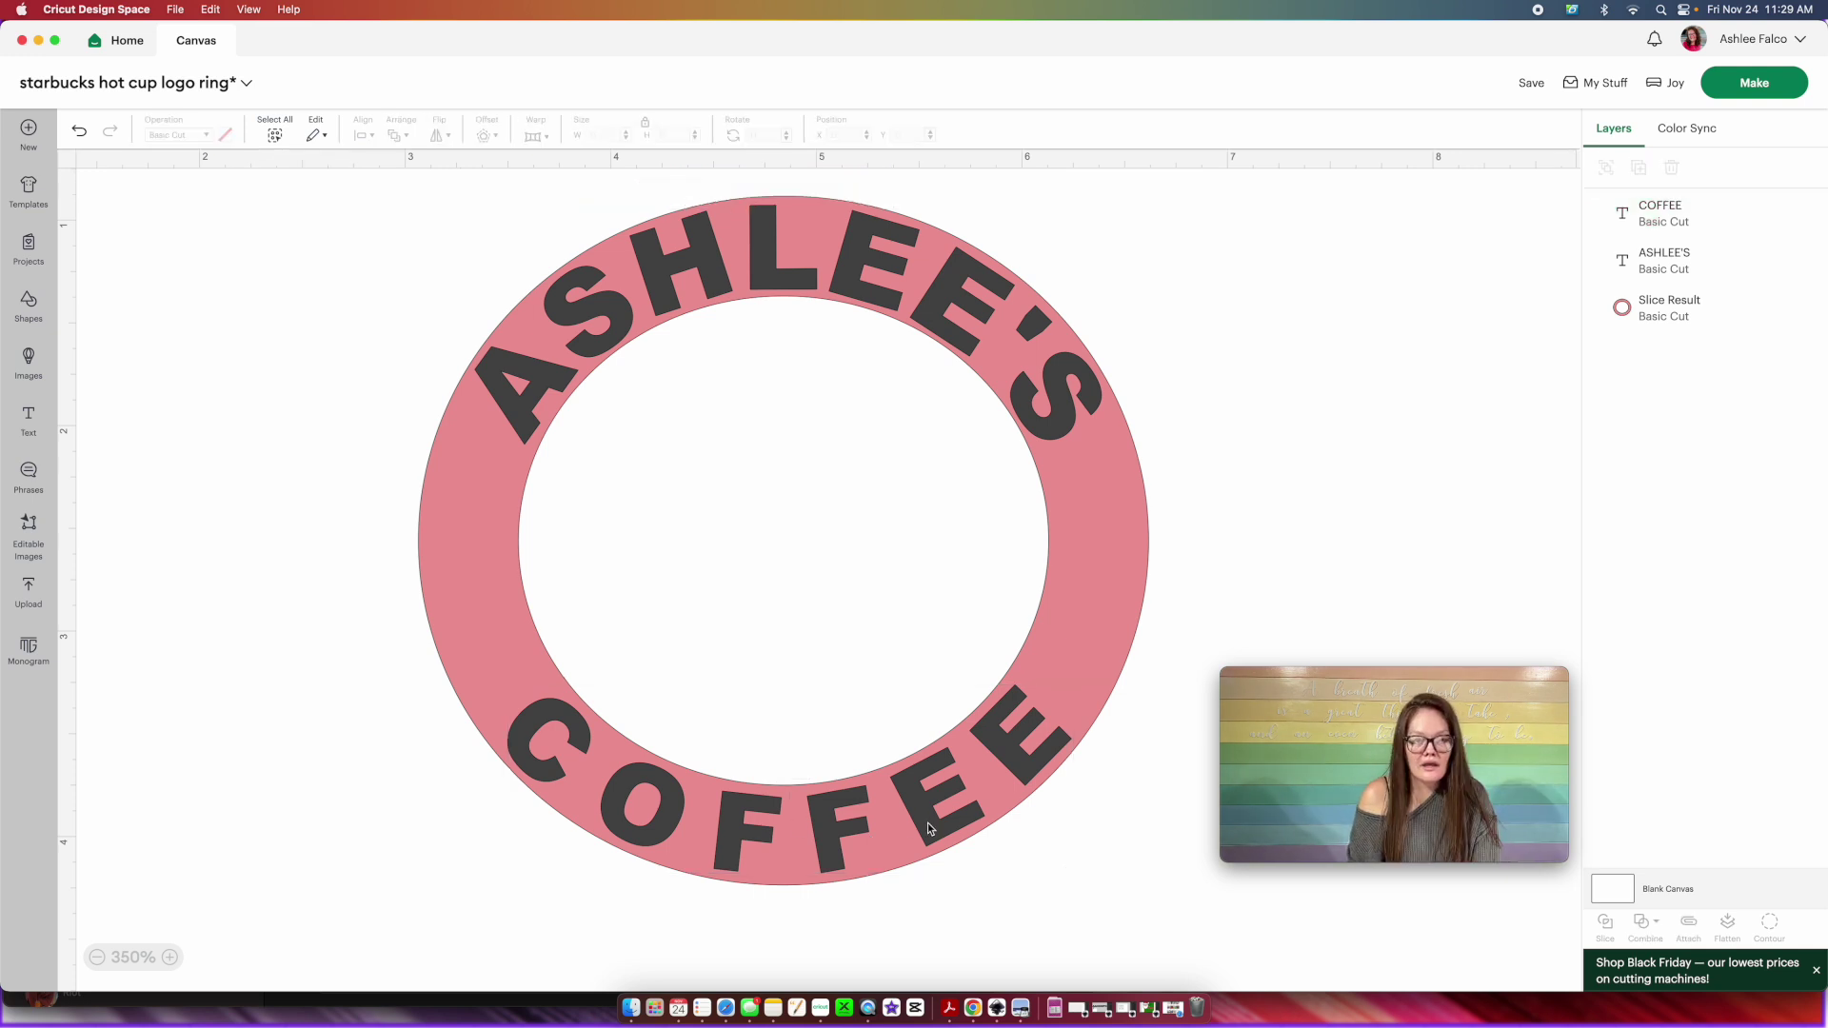
Reduce the letter spacing of the COFFEE text by several increments and deselect it
{"action": "double_click", "coordinate": [877, 826]}
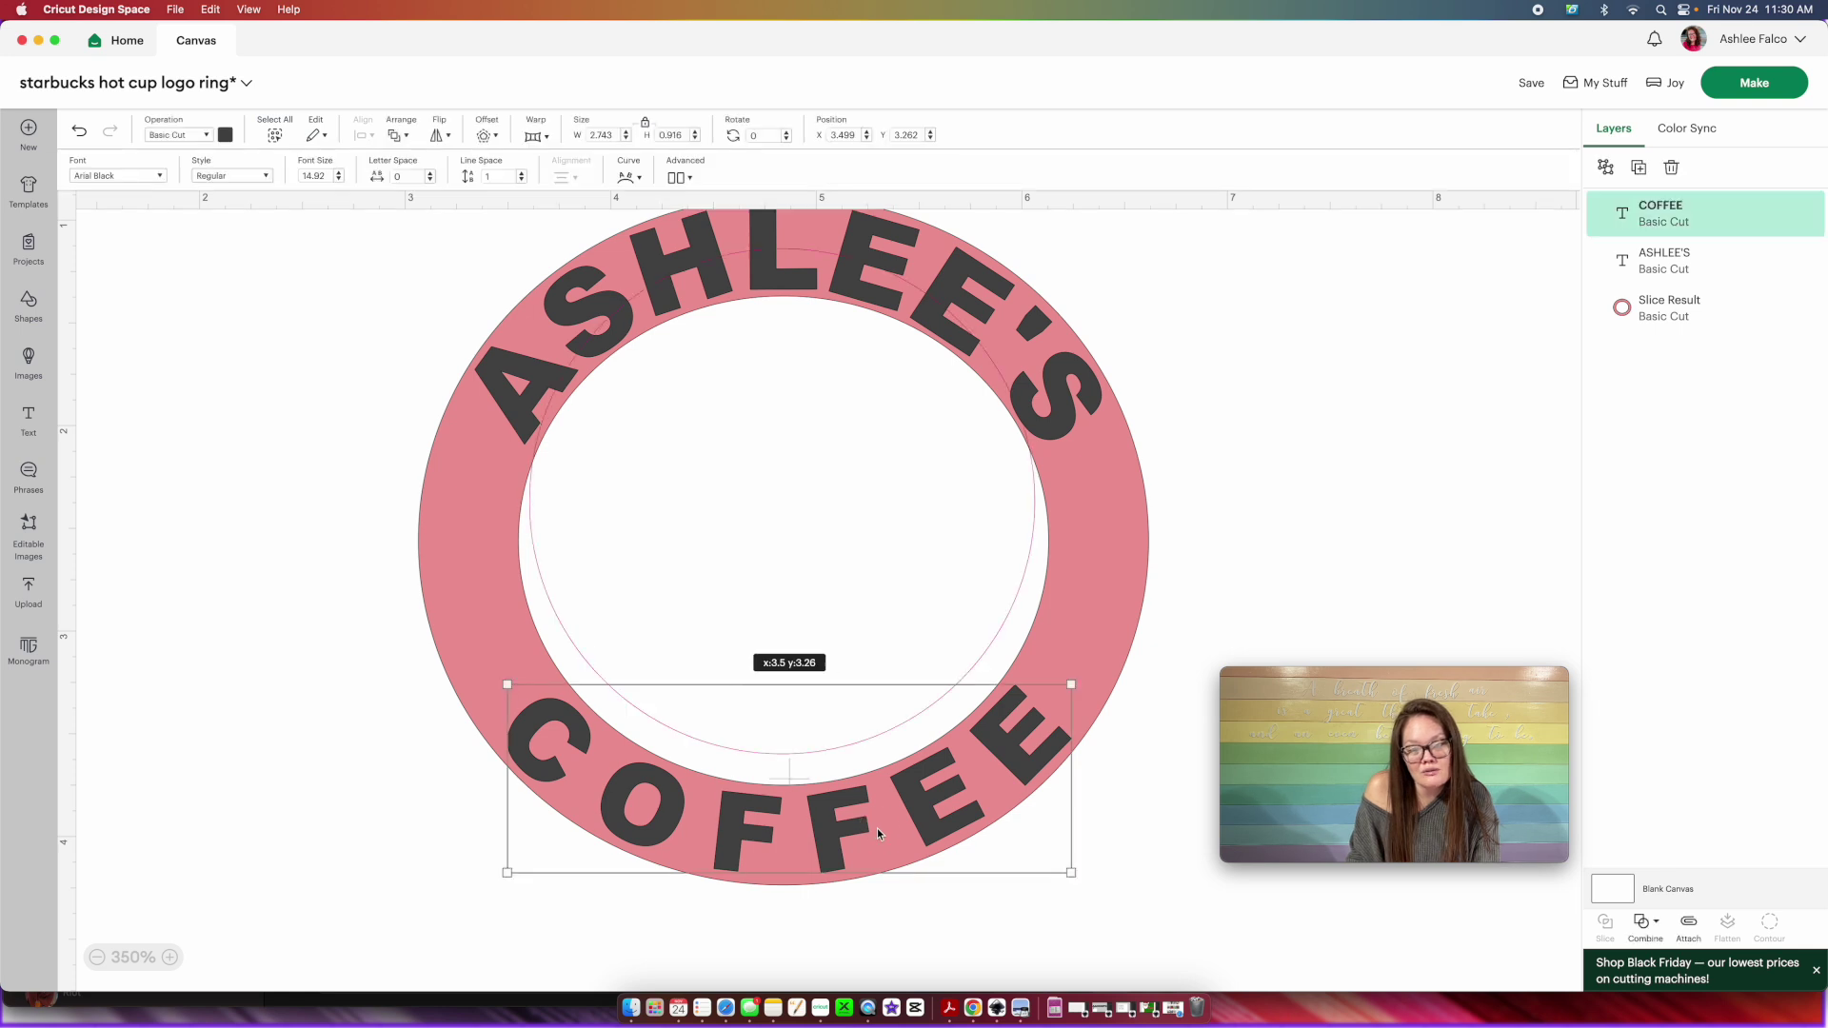
{"action": "left_click", "coordinate": [399, 745]}
{"action": "left_click", "coordinate": [603, 762]}
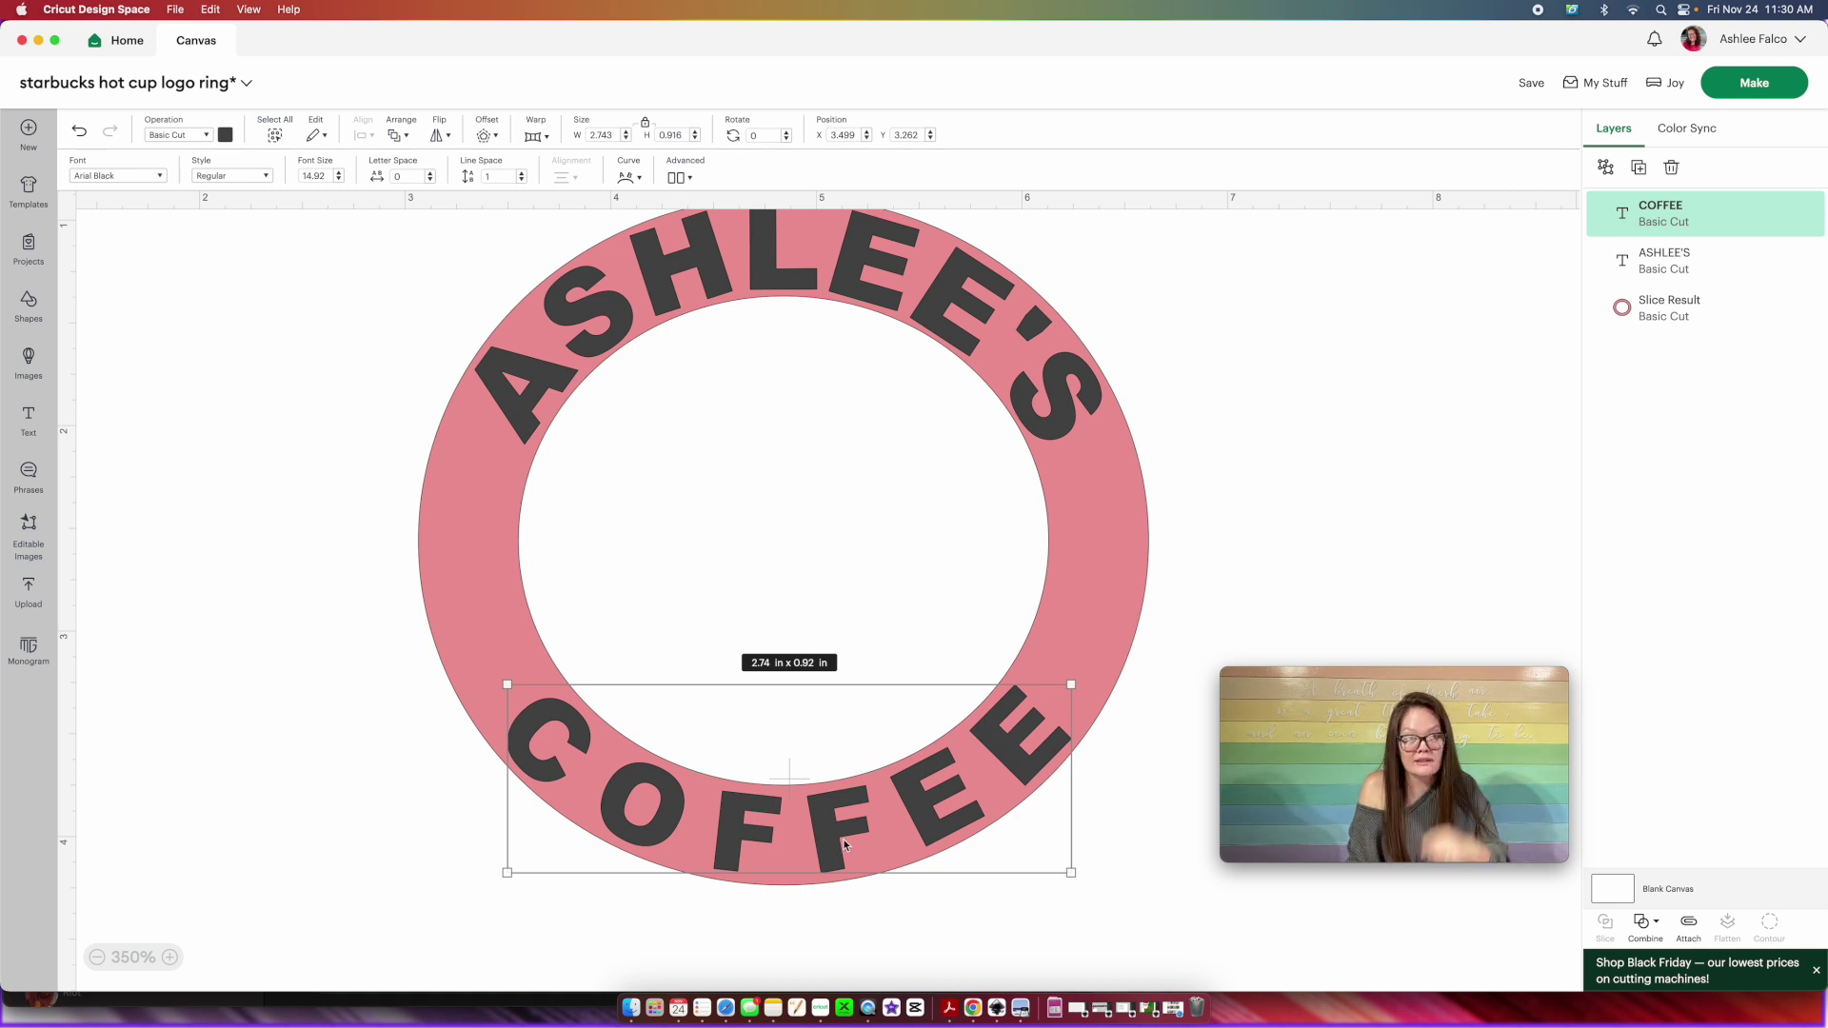
{"action": "left_click", "coordinate": [429, 181]}
{"action": "left_click", "coordinate": [429, 181]}
{"action": "left_click", "coordinate": [429, 181]}
{"action": "left_click", "coordinate": [429, 181]}
{"action": "left_click", "coordinate": [430, 181]}
{"action": "left_click", "coordinate": [429, 181]}
{"action": "left_click", "coordinate": [429, 181]}
{"action": "left_click", "coordinate": [429, 181]}
{"action": "left_click", "coordinate": [429, 181]}
{"action": "left_click", "coordinate": [430, 181]}
{"action": "left_click", "coordinate": [335, 755]}
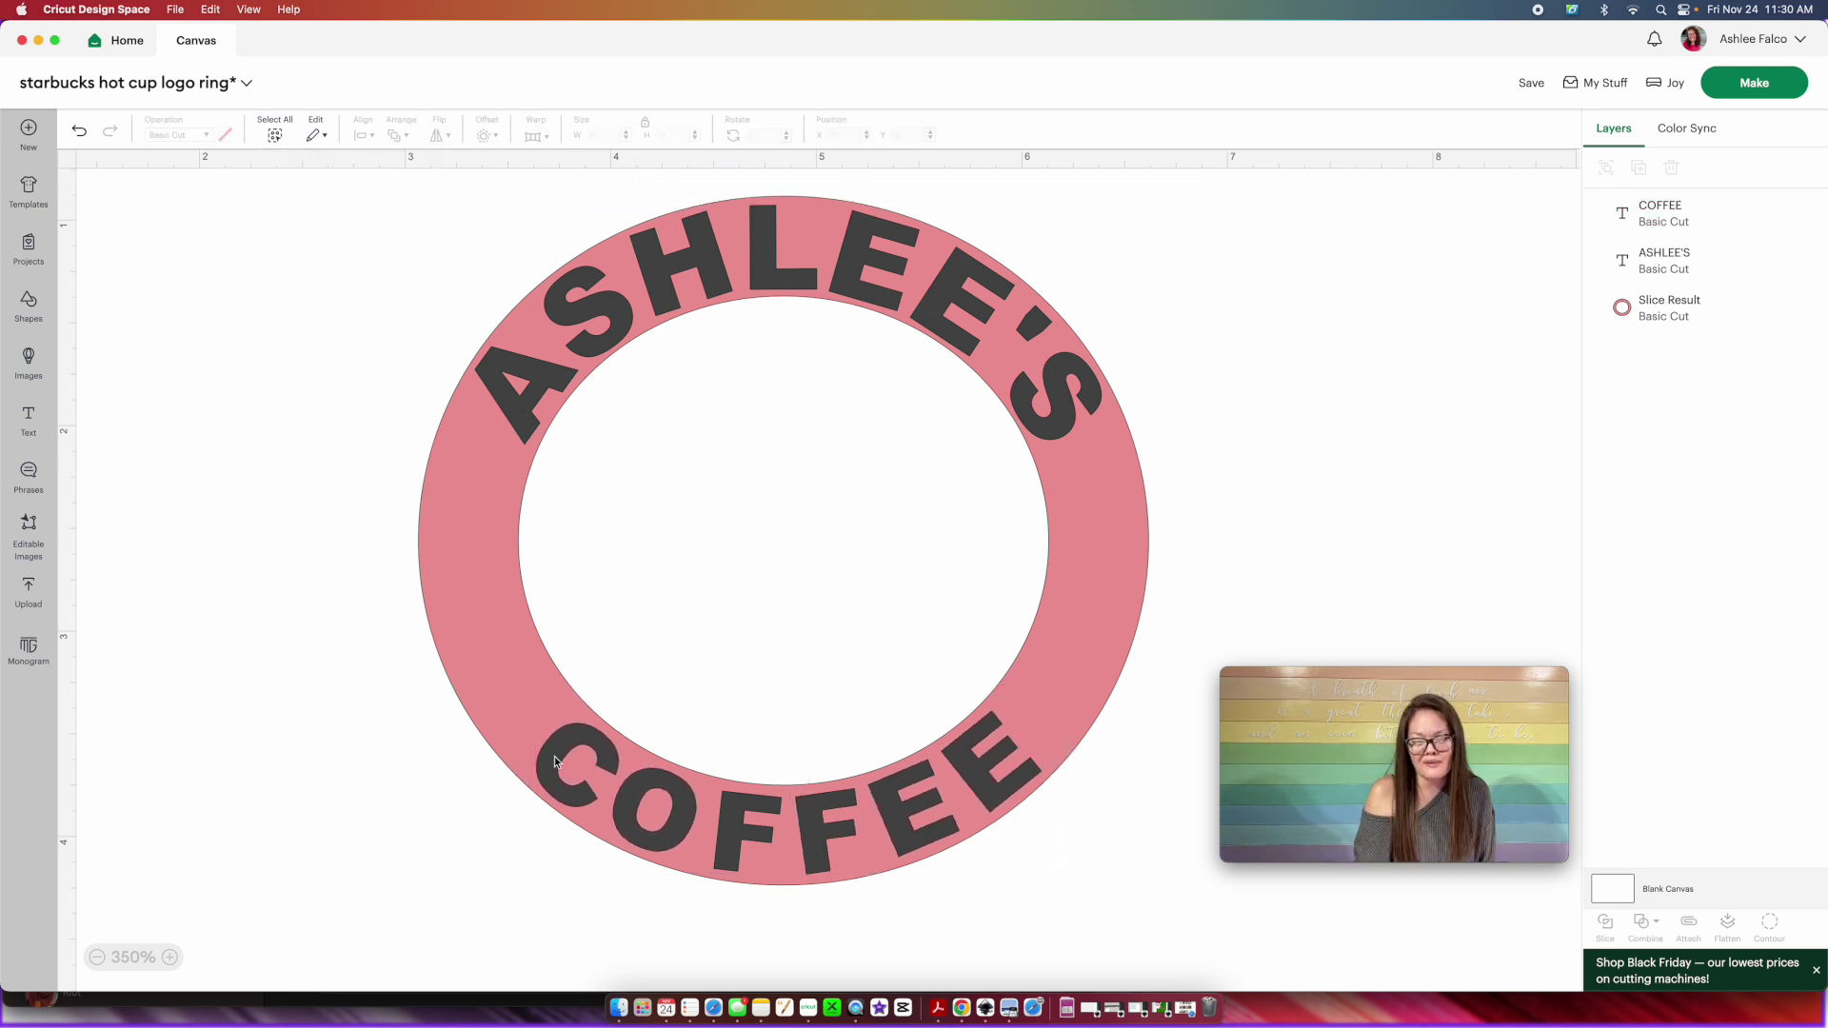
Restore the original letter spacing of the COFFEE text and deselect it
{"action": "left_click_drag", "start_coordinate": [599, 626], "coordinate": [348, 728]}
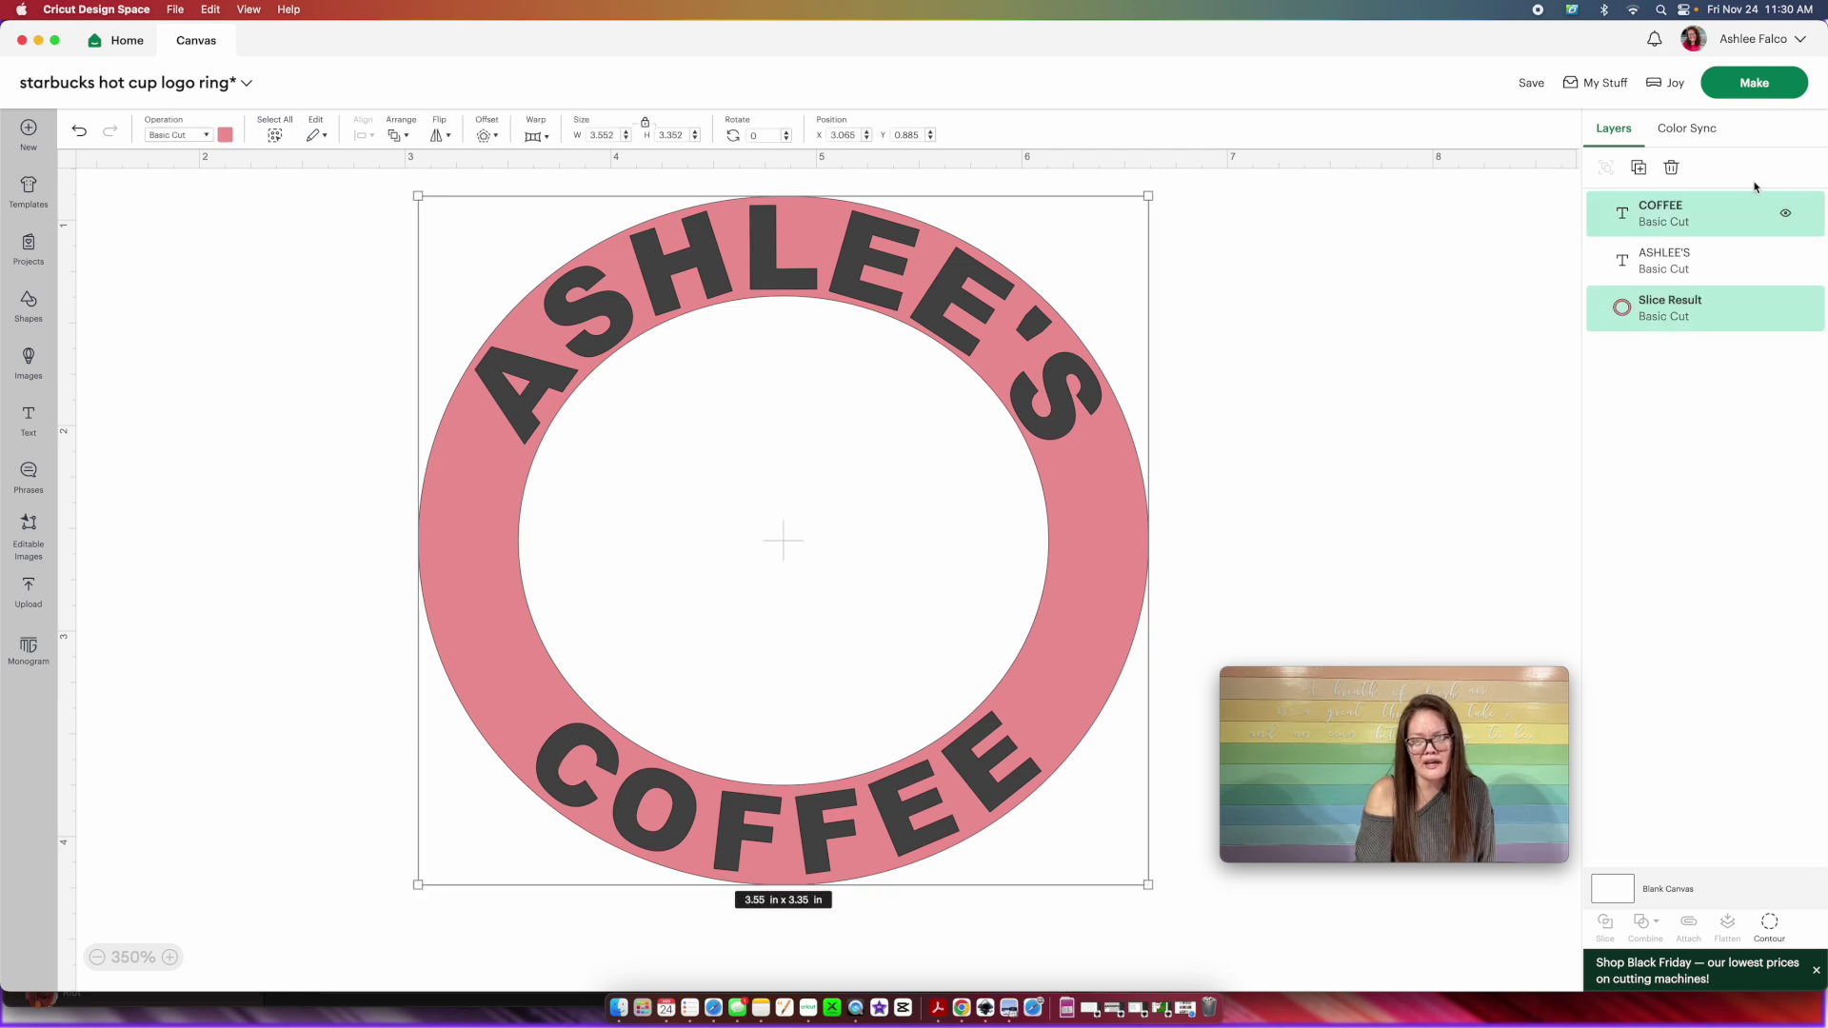
{"action": "left_click", "coordinate": [1739, 226]}
{"action": "left_click_drag", "start_coordinate": [410, 173], "coordinate": [391, 174]}
{"action": "left_click", "coordinate": [465, 302]}
Select the ring and both text objects and center them horizontally on each other
{"action": "scroll", "coordinate": [465, 302], "scroll_direction": "down", "scroll_amount": 3}
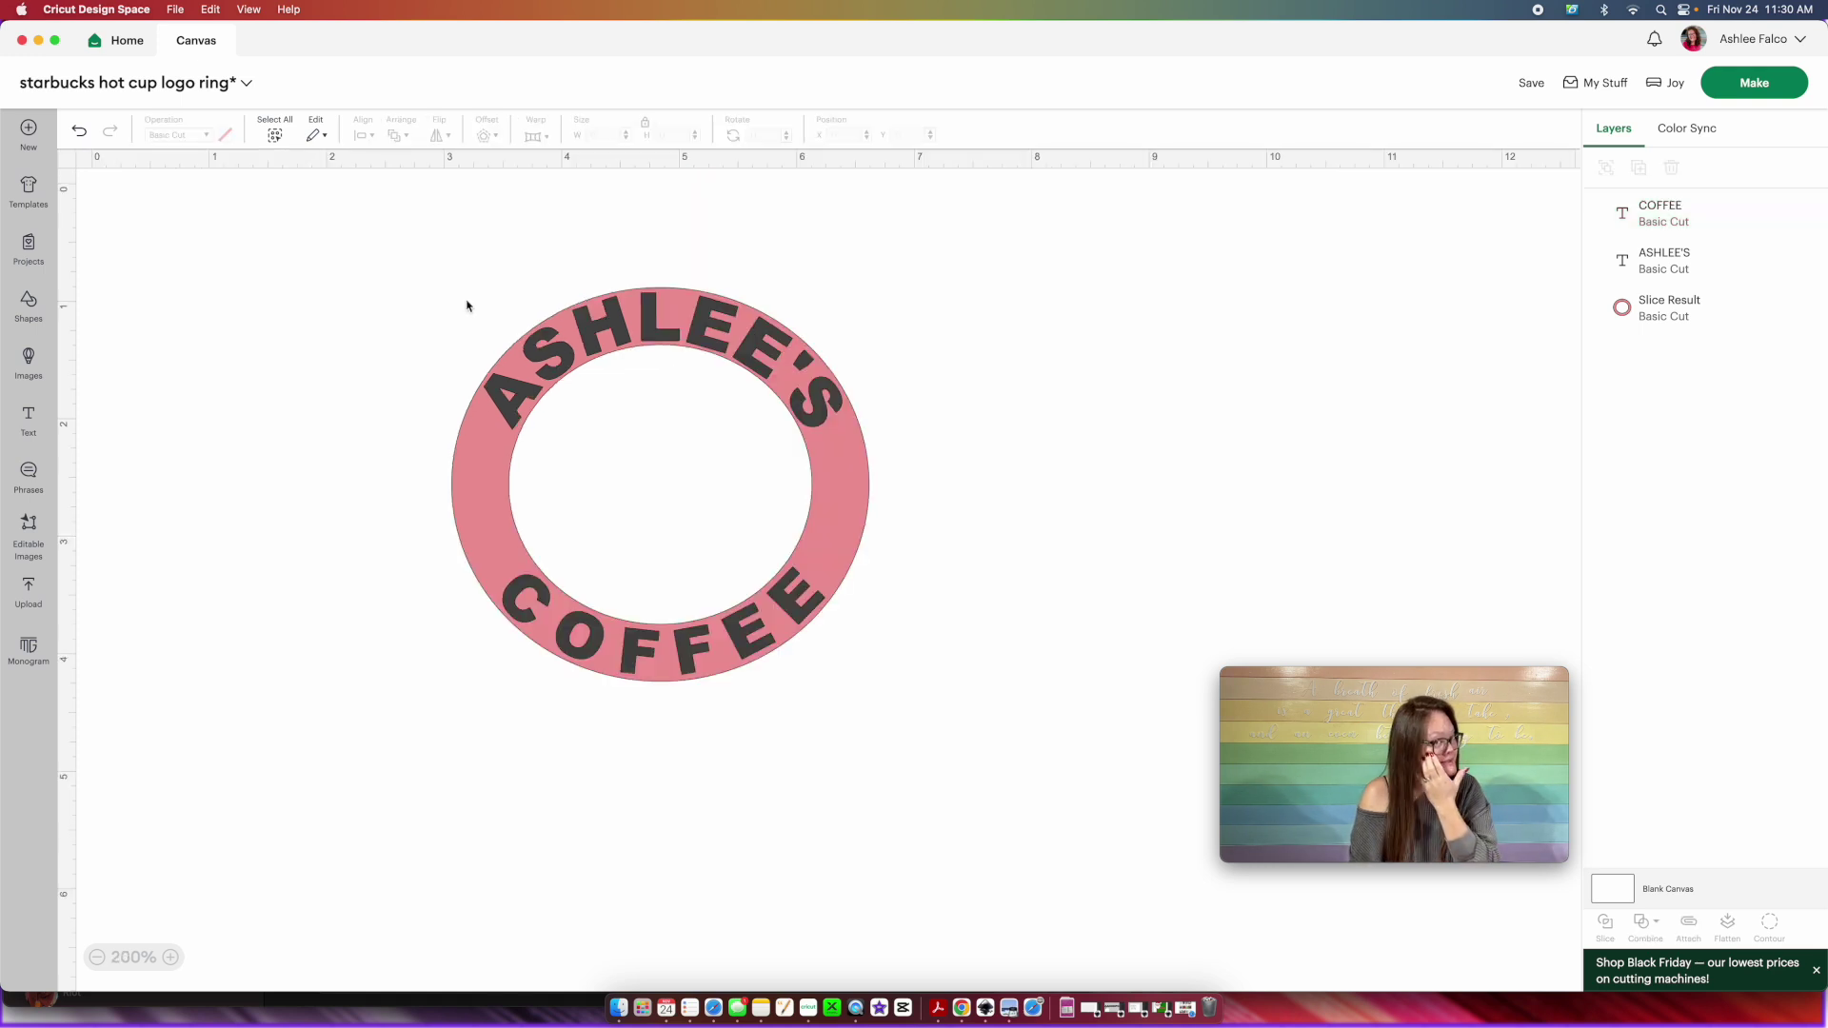
{"action": "scroll", "coordinate": [458, 305], "scroll_direction": "right", "scroll_amount": 4}
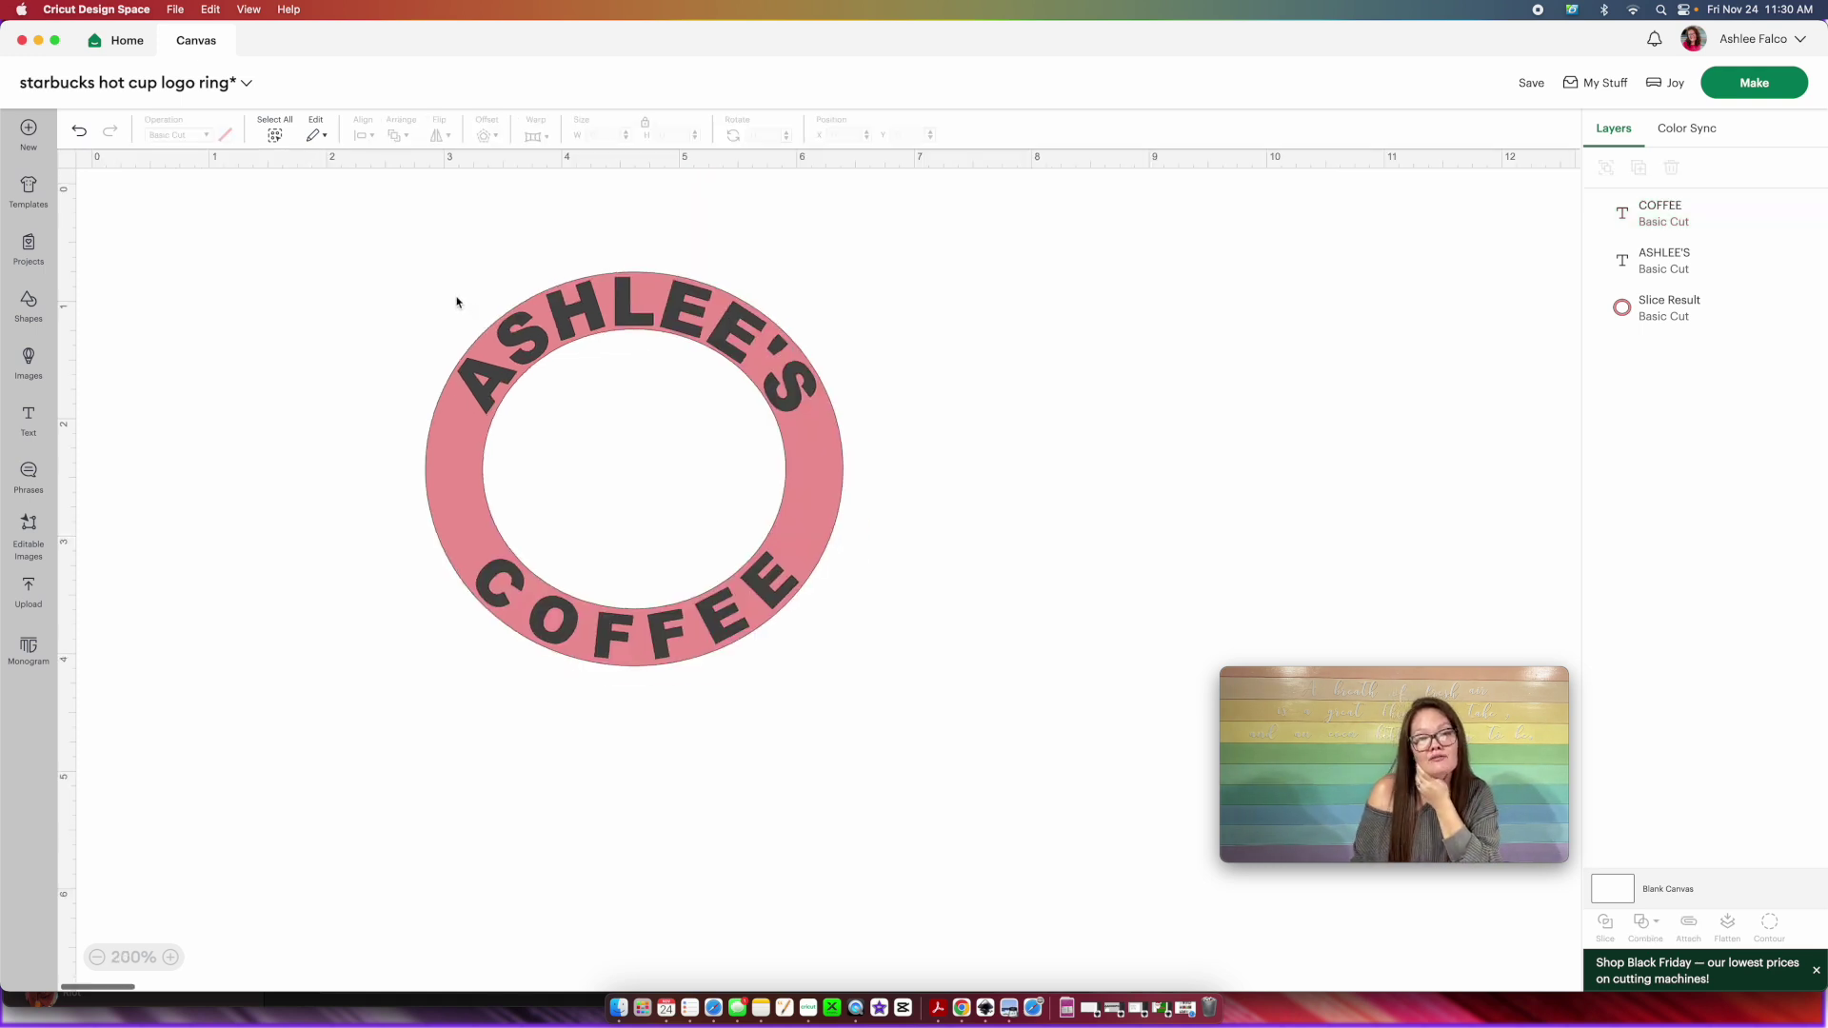
{"action": "left_click_drag", "start_coordinate": [305, 220], "coordinate": [848, 836]}
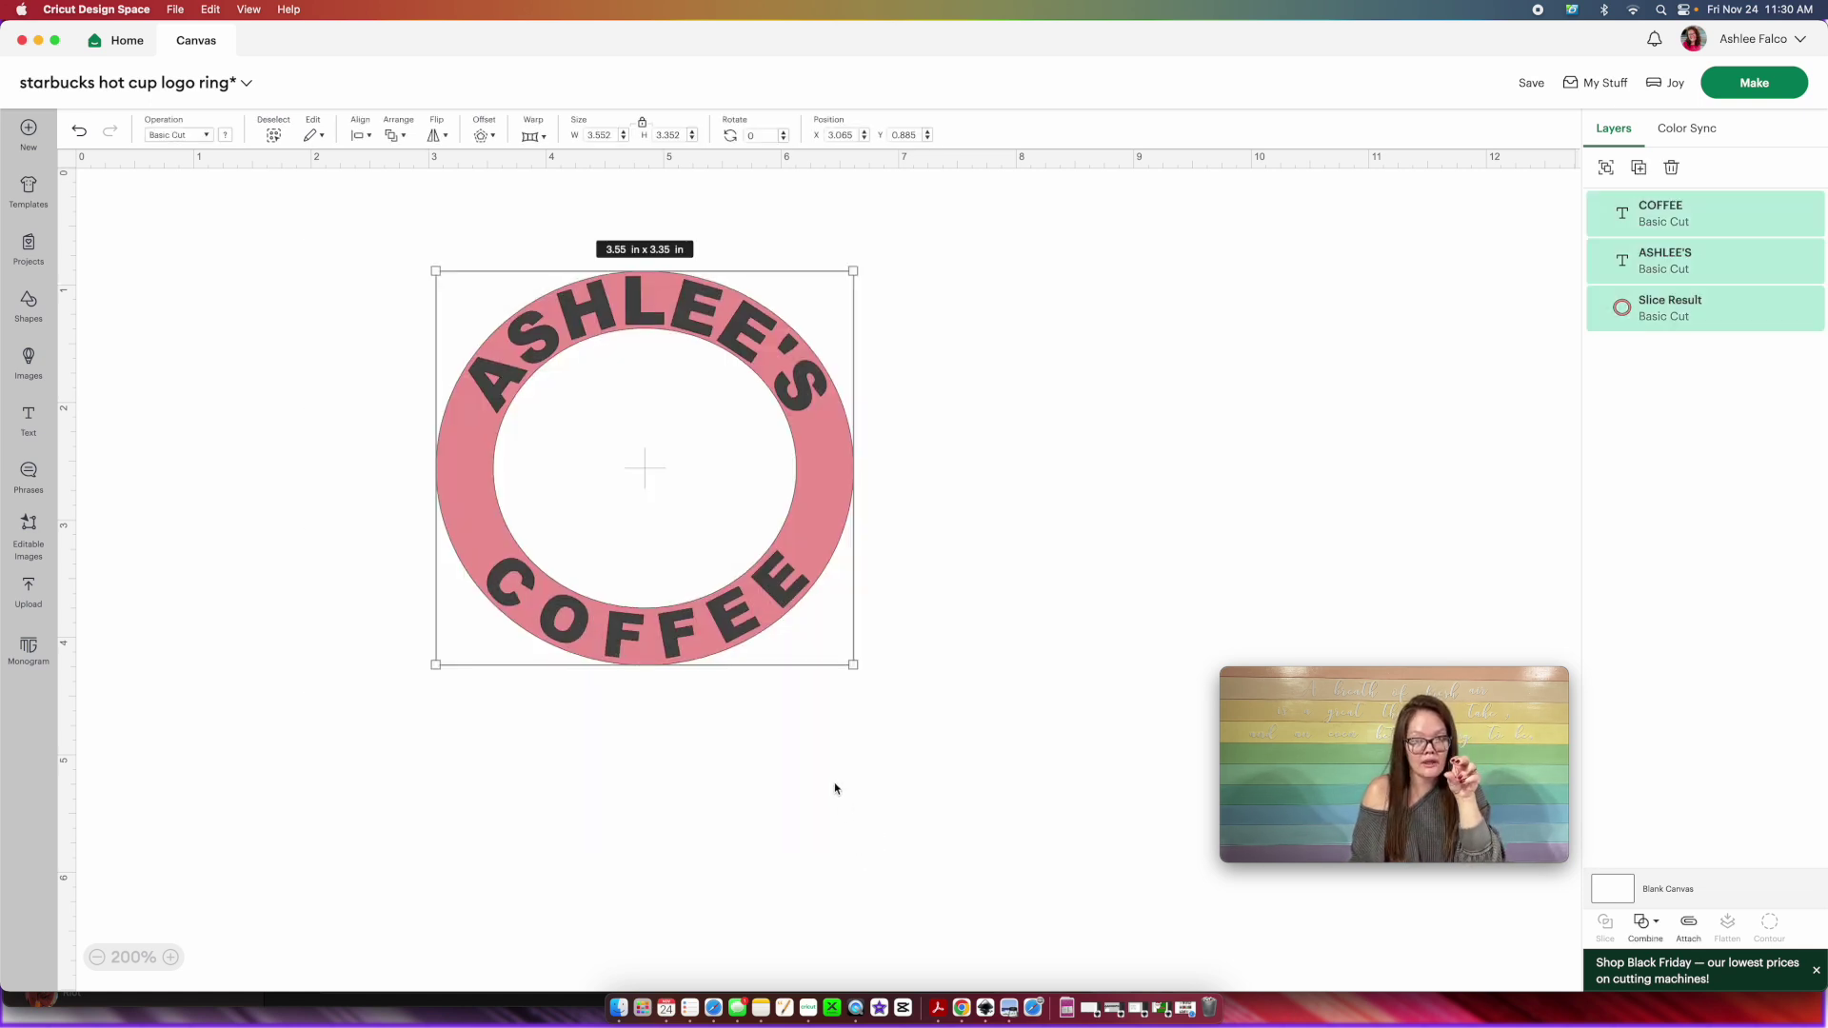
{"action": "left_click", "coordinate": [358, 133]}
{"action": "left_click", "coordinate": [323, 310]}
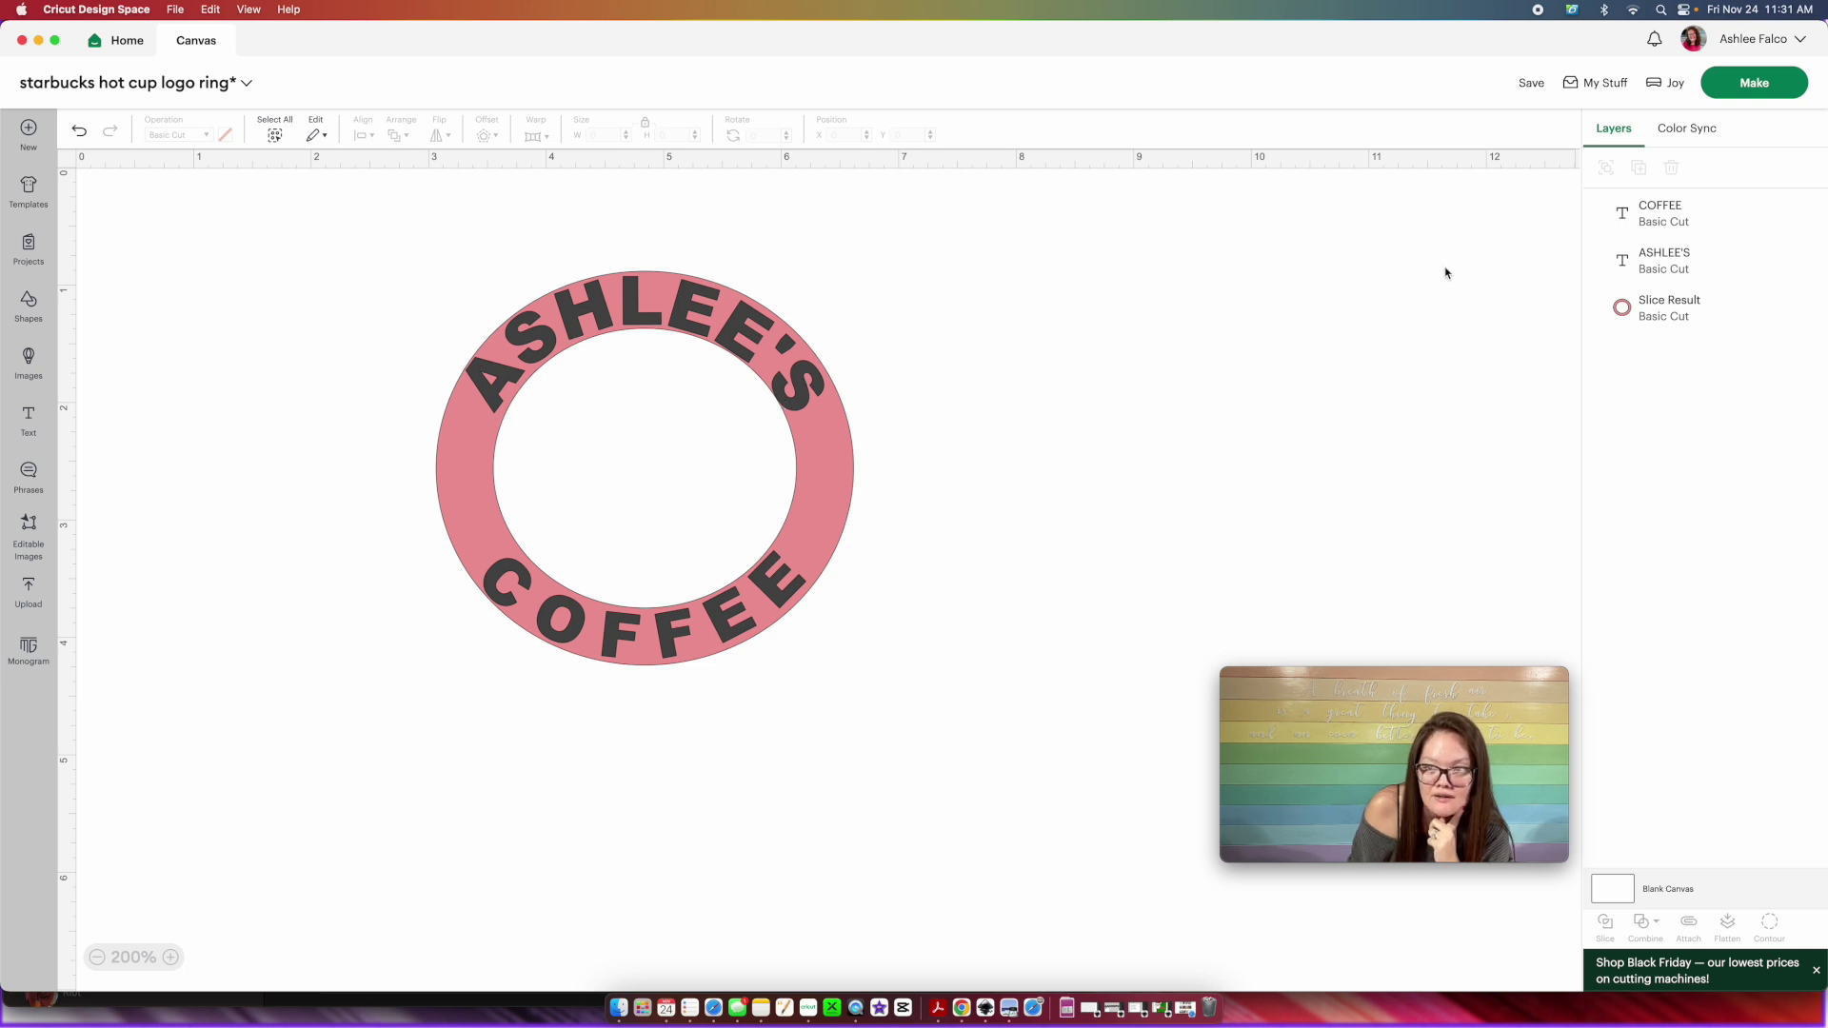
Straighten the name text by rotating it back to about 359.9 degrees
{"action": "left_click", "coordinate": [1690, 276]}
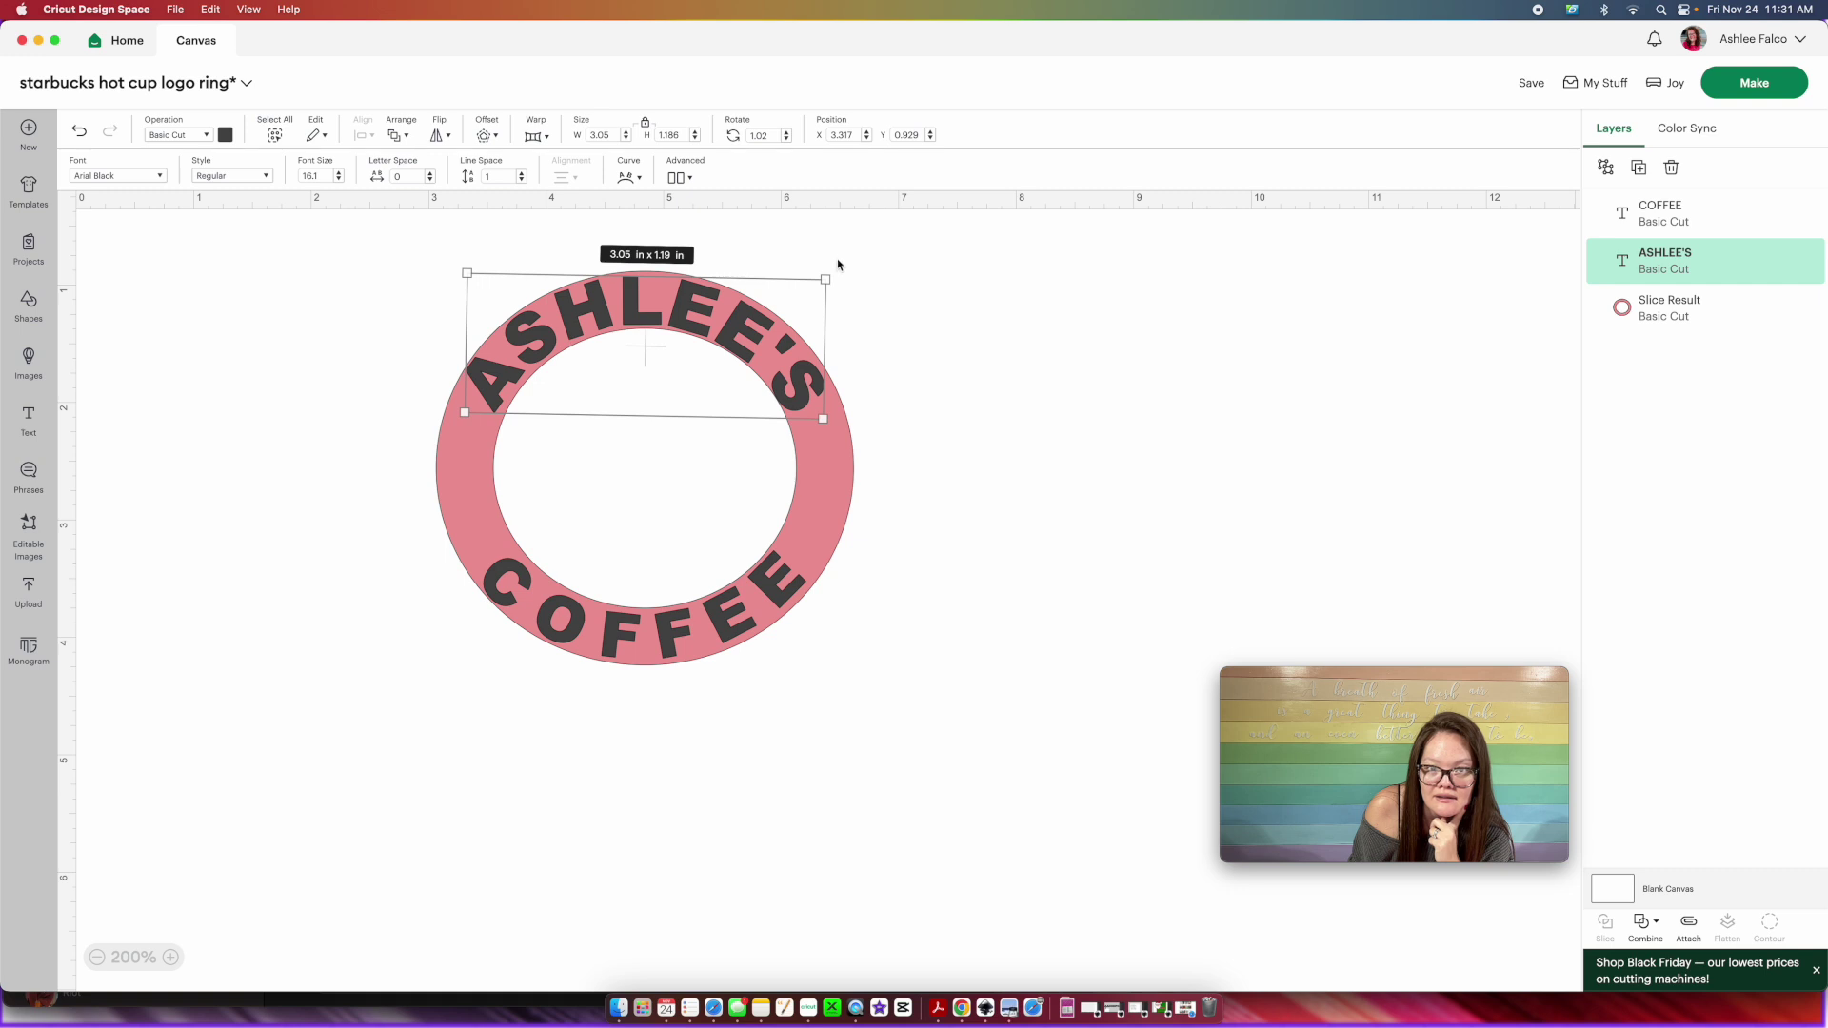
{"action": "left_click_drag", "start_coordinate": [834, 266], "coordinate": [834, 260]}
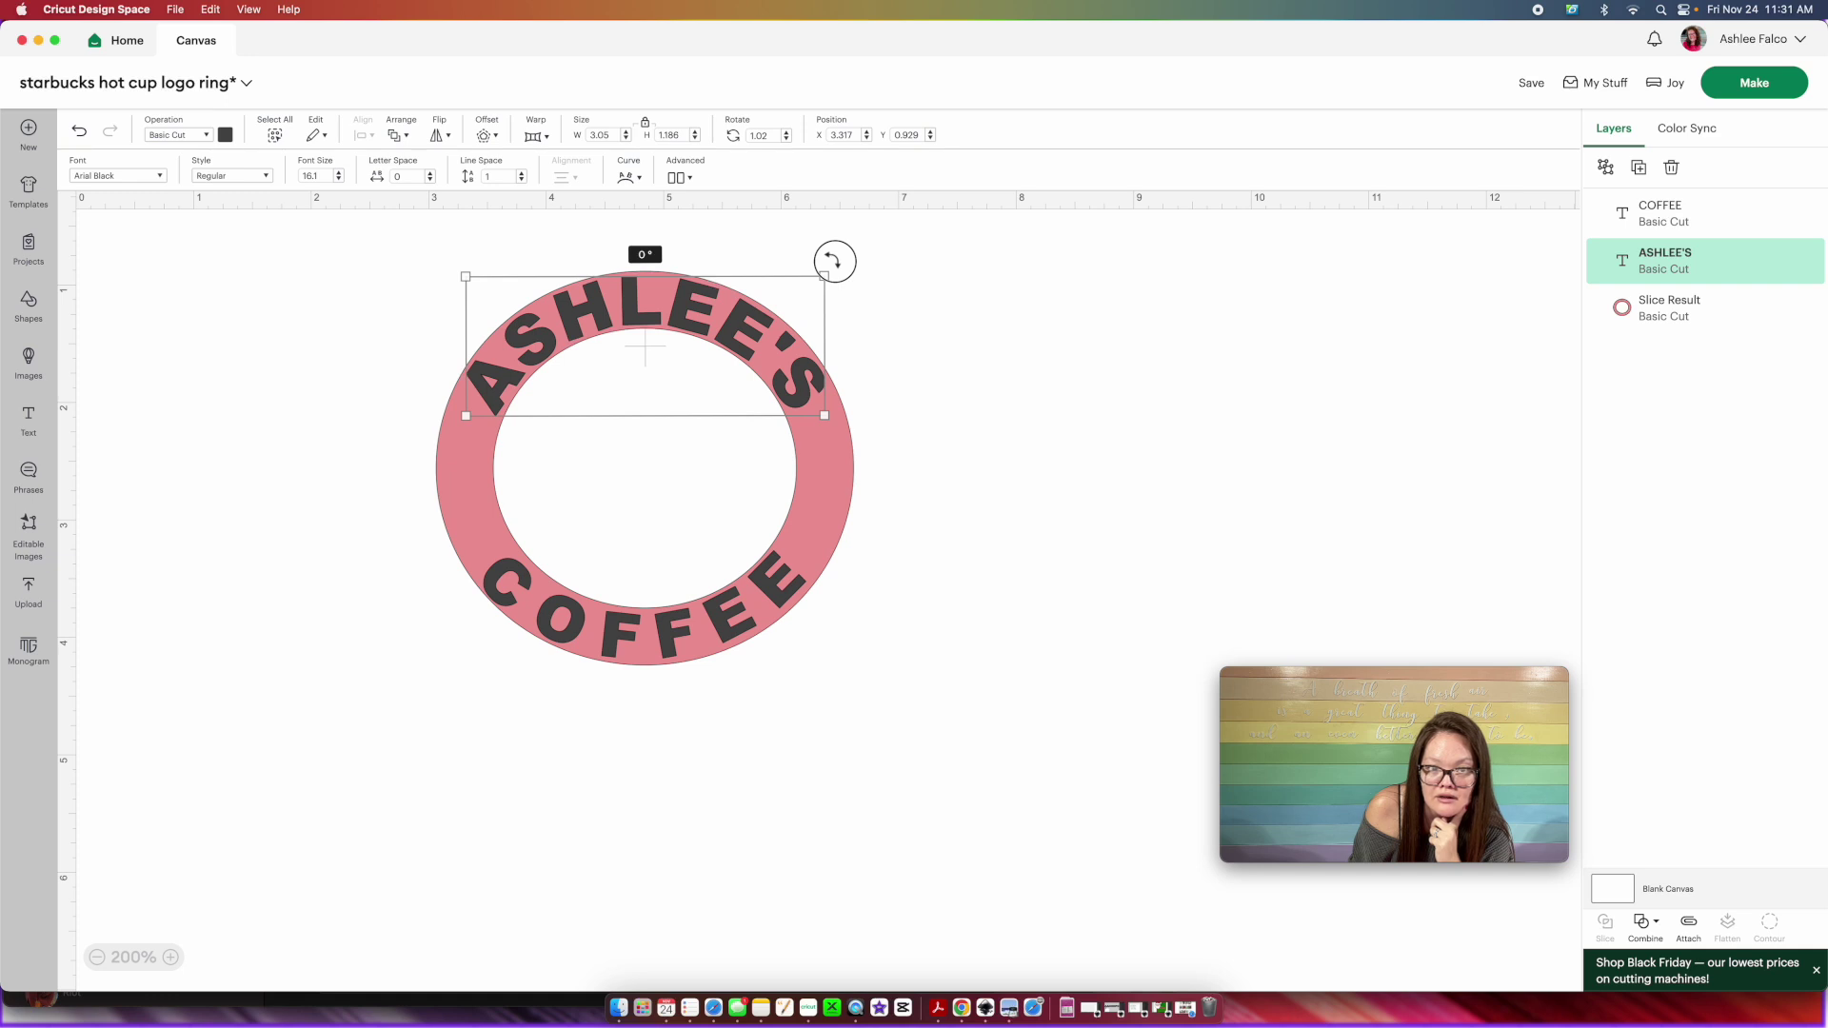
{"action": "left_click_drag", "start_coordinate": [834, 261], "coordinate": [834, 260]}
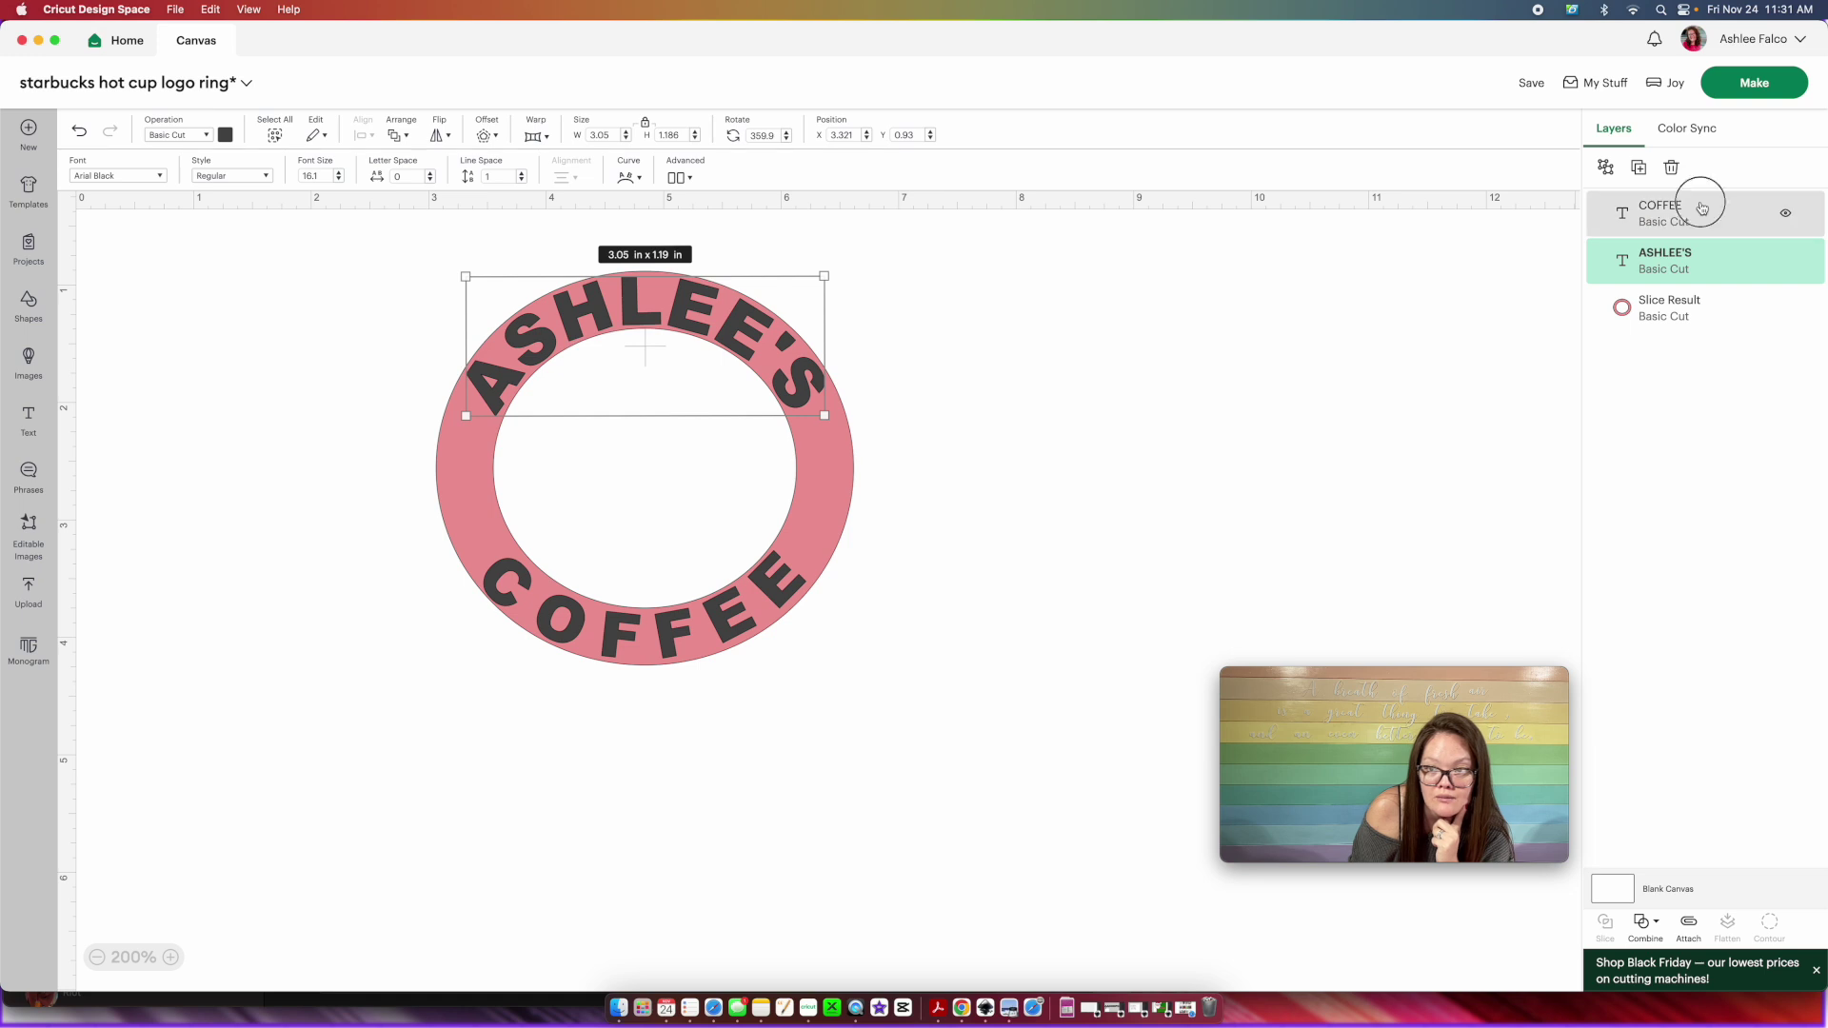
{"action": "left_click", "coordinate": [1660, 219]}
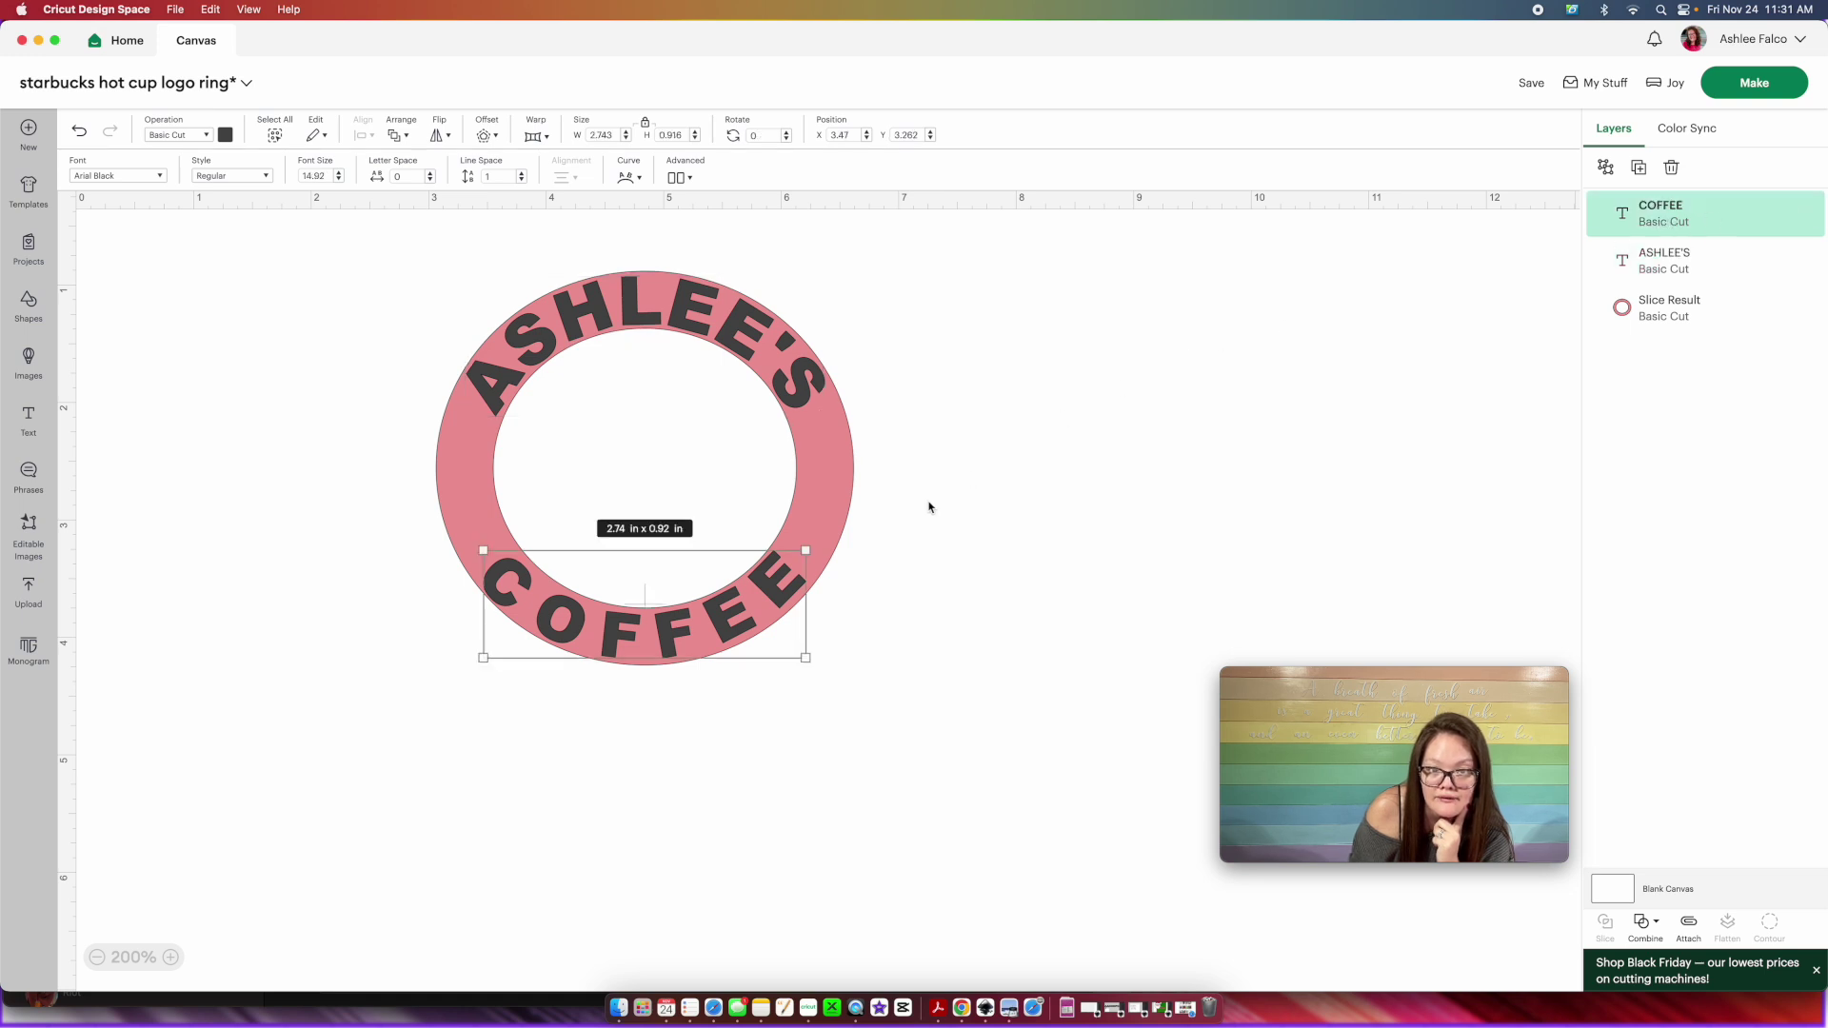
{"action": "left_click_drag", "start_coordinate": [817, 665], "coordinate": [857, 681]}
{"action": "left_click", "coordinate": [909, 681]}
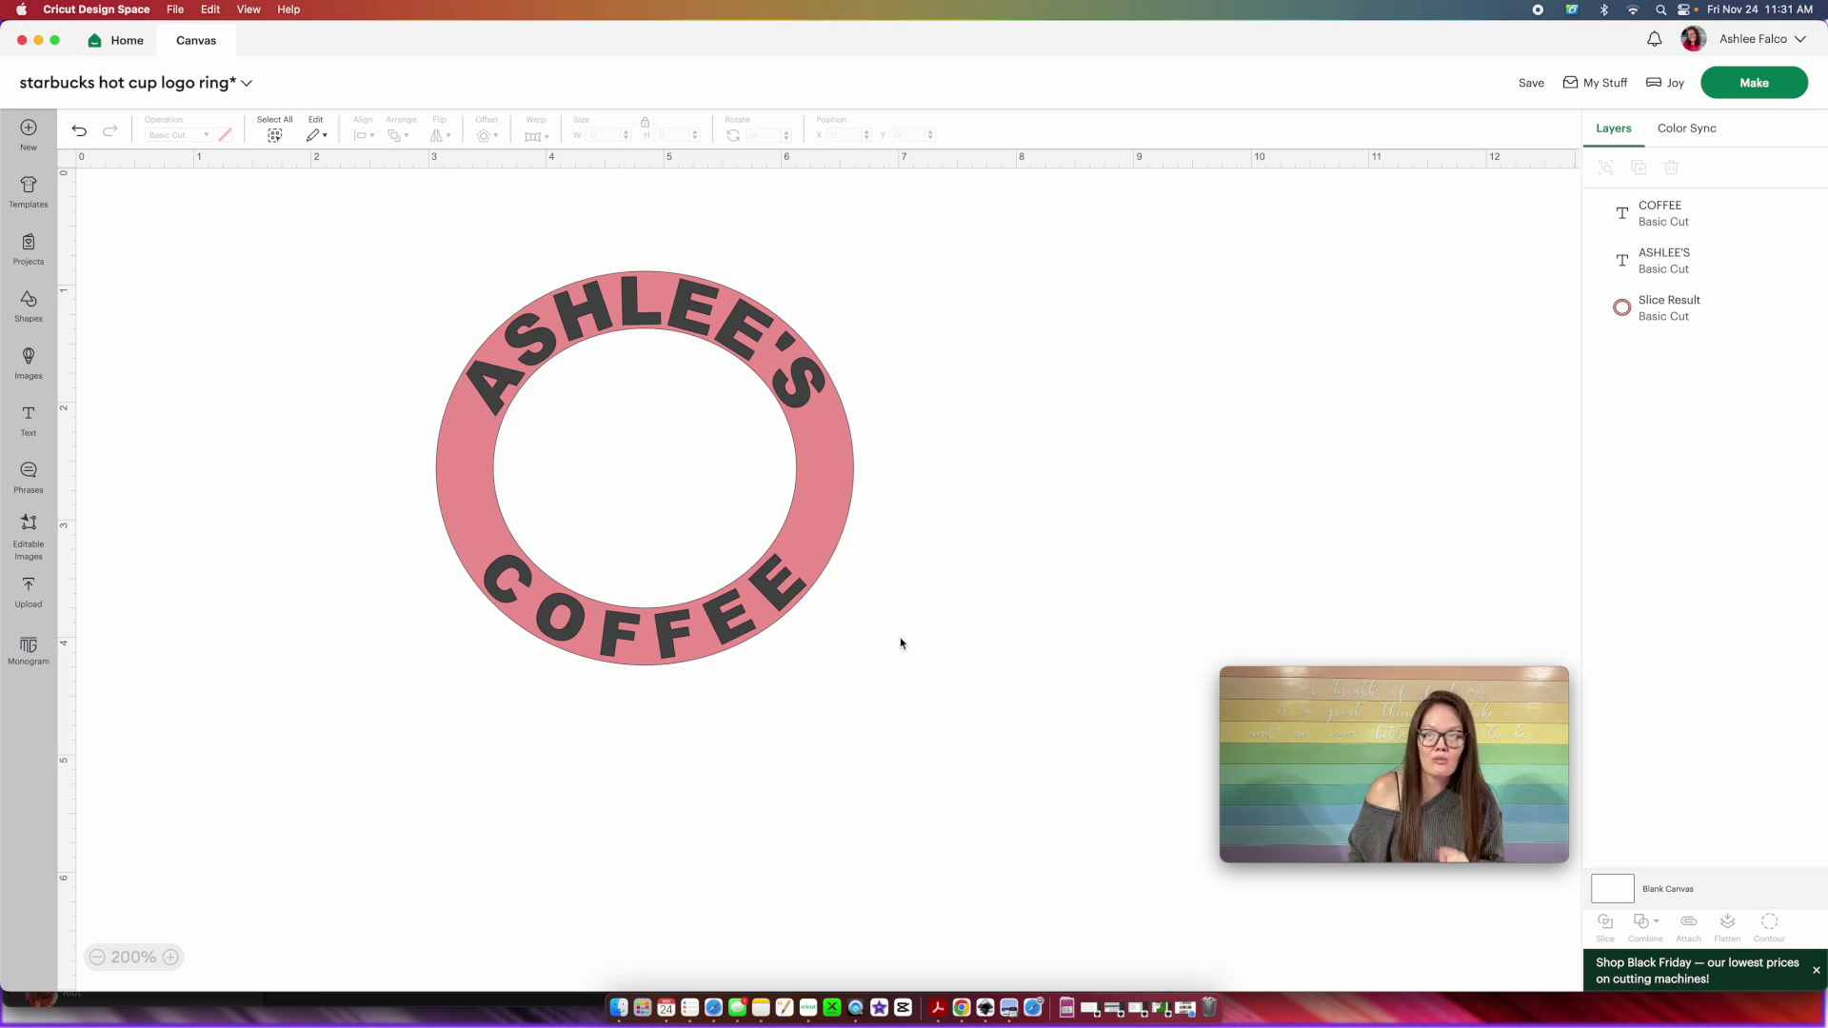
Select the curved name text together with the COFFEE text and weld them into one object
{"action": "left_click", "coordinate": [1691, 259]}
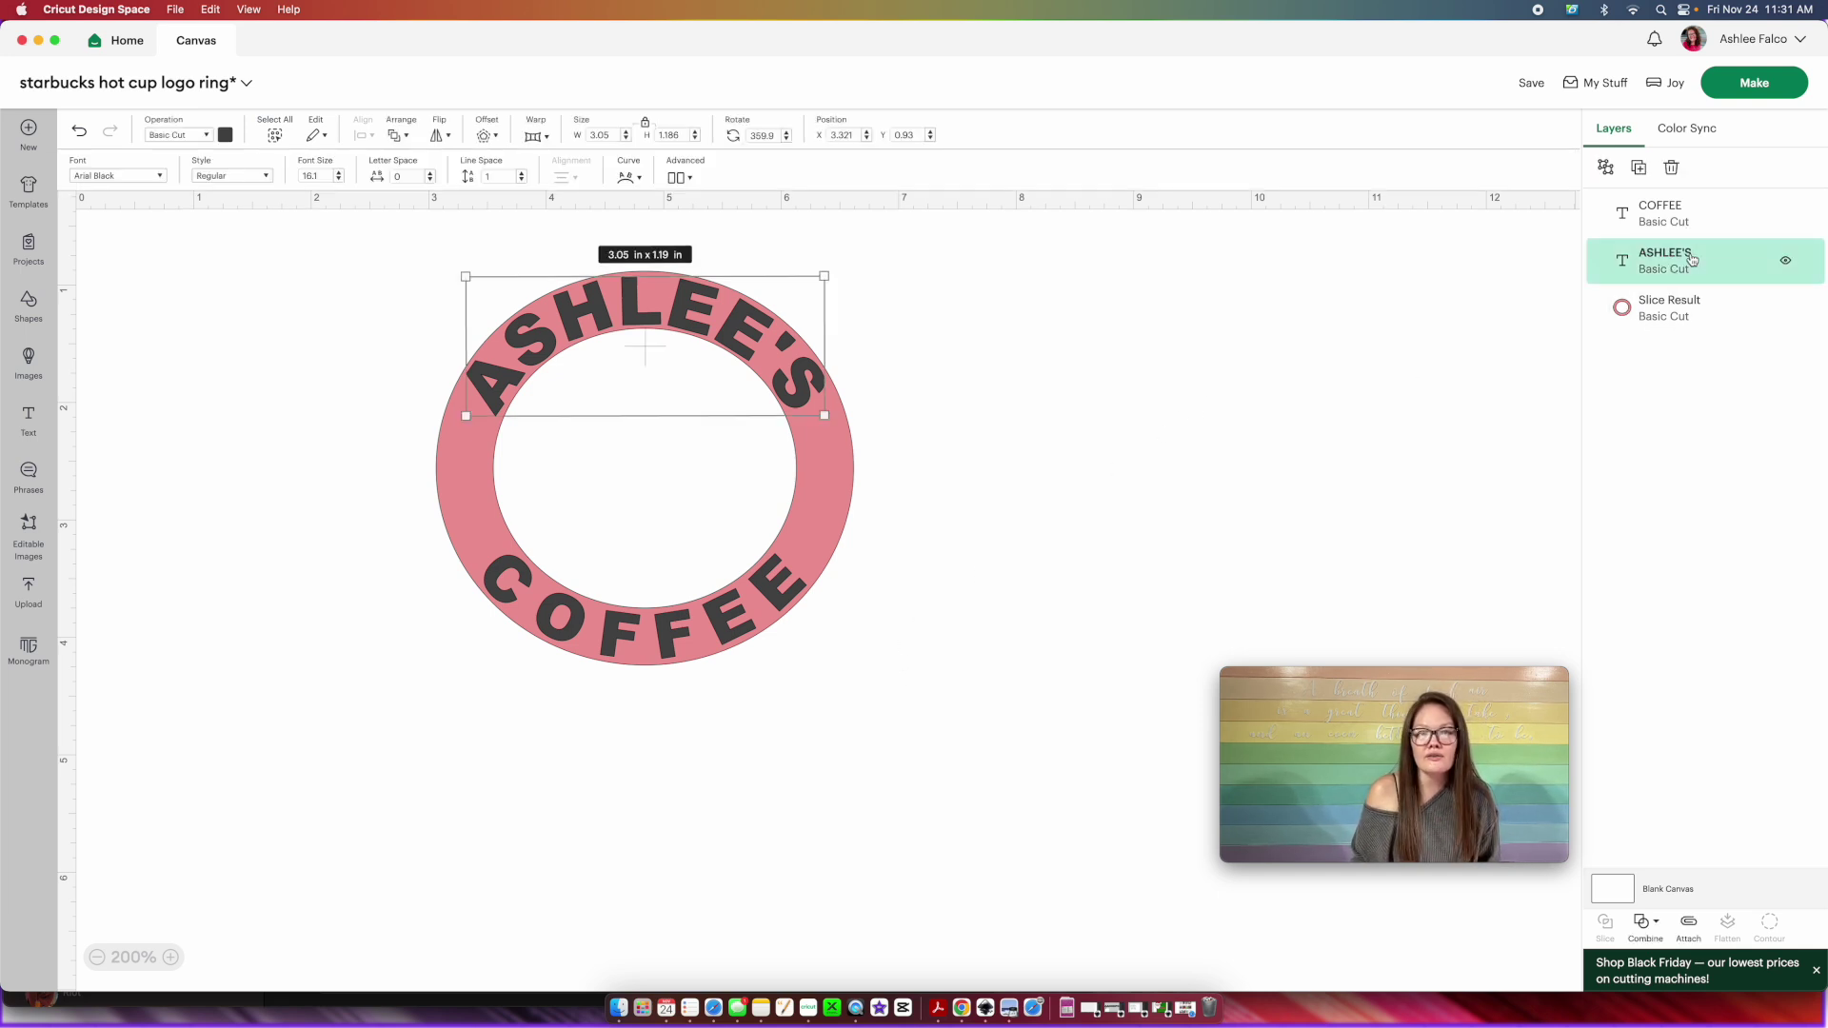
{"action": "left_click", "coordinate": [1719, 215], "text": "shift"}
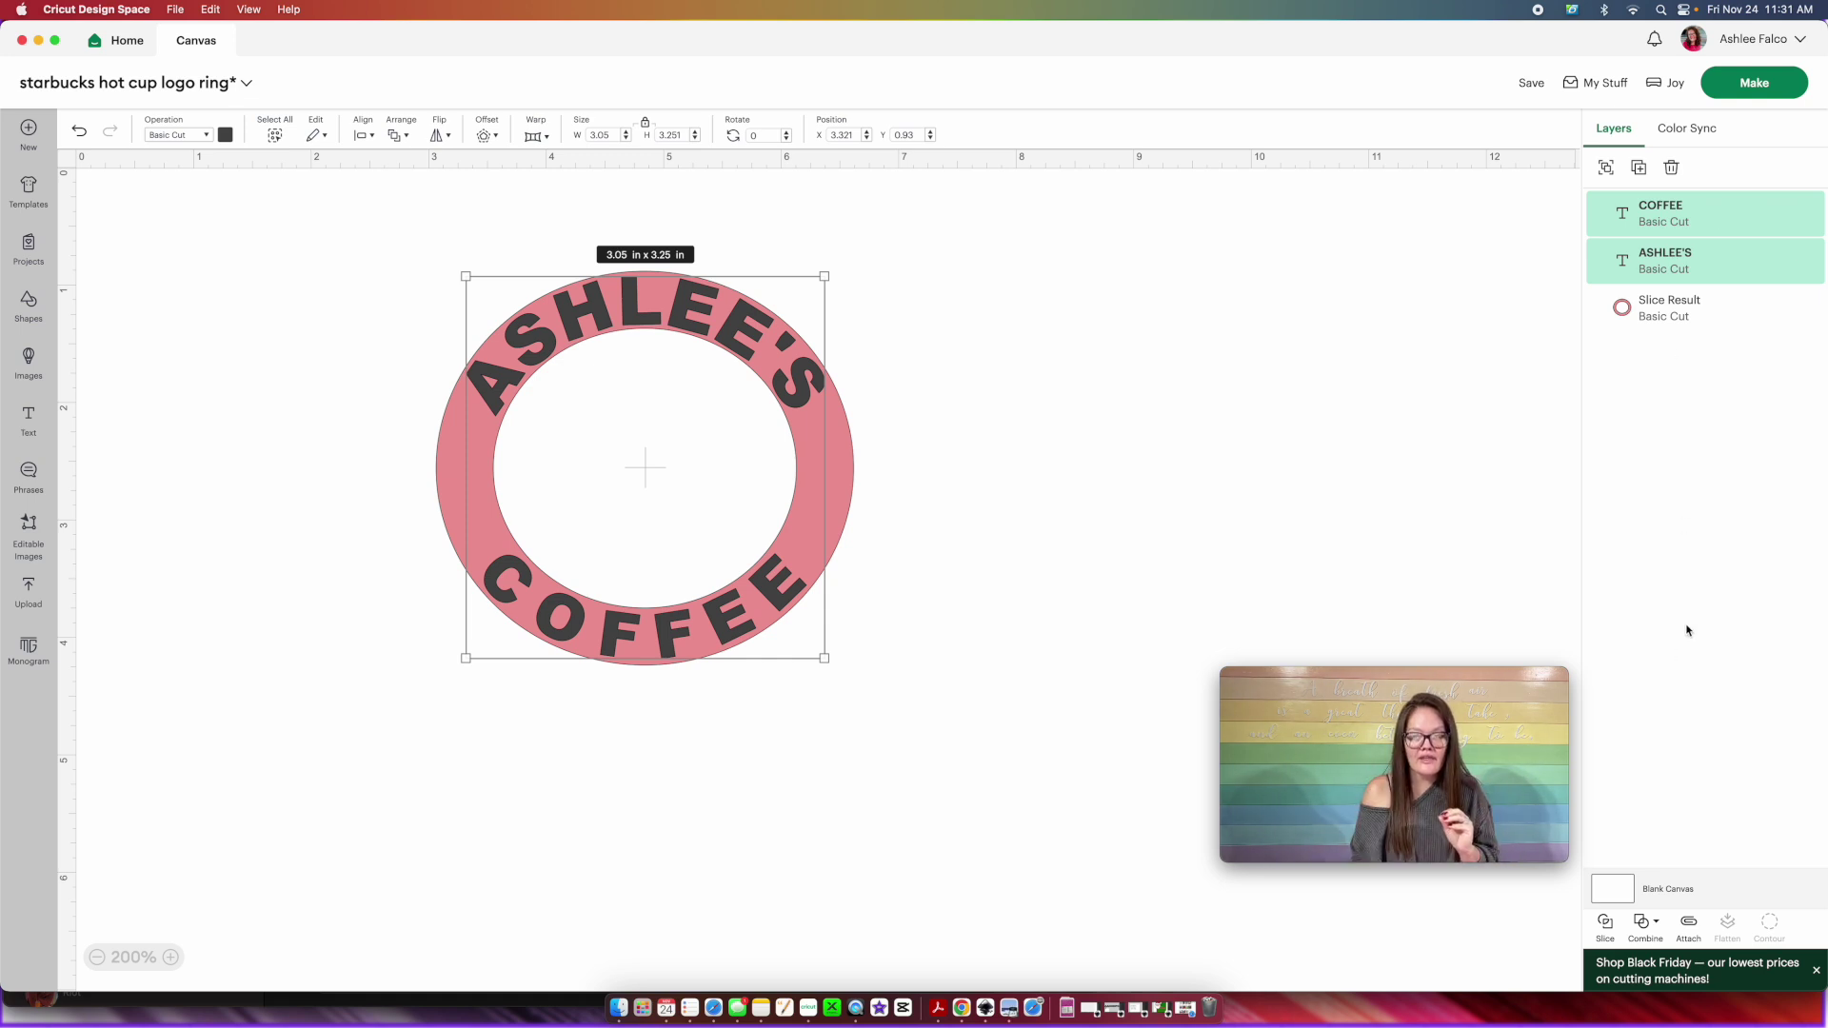
{"action": "left_click", "coordinate": [1649, 928]}
{"action": "left_click", "coordinate": [1665, 752]}
Slice the welded lettering out of the ring and delete both sets of leftover letters
{"action": "left_click_drag", "start_coordinate": [1069, 558], "coordinate": [164, 416]}
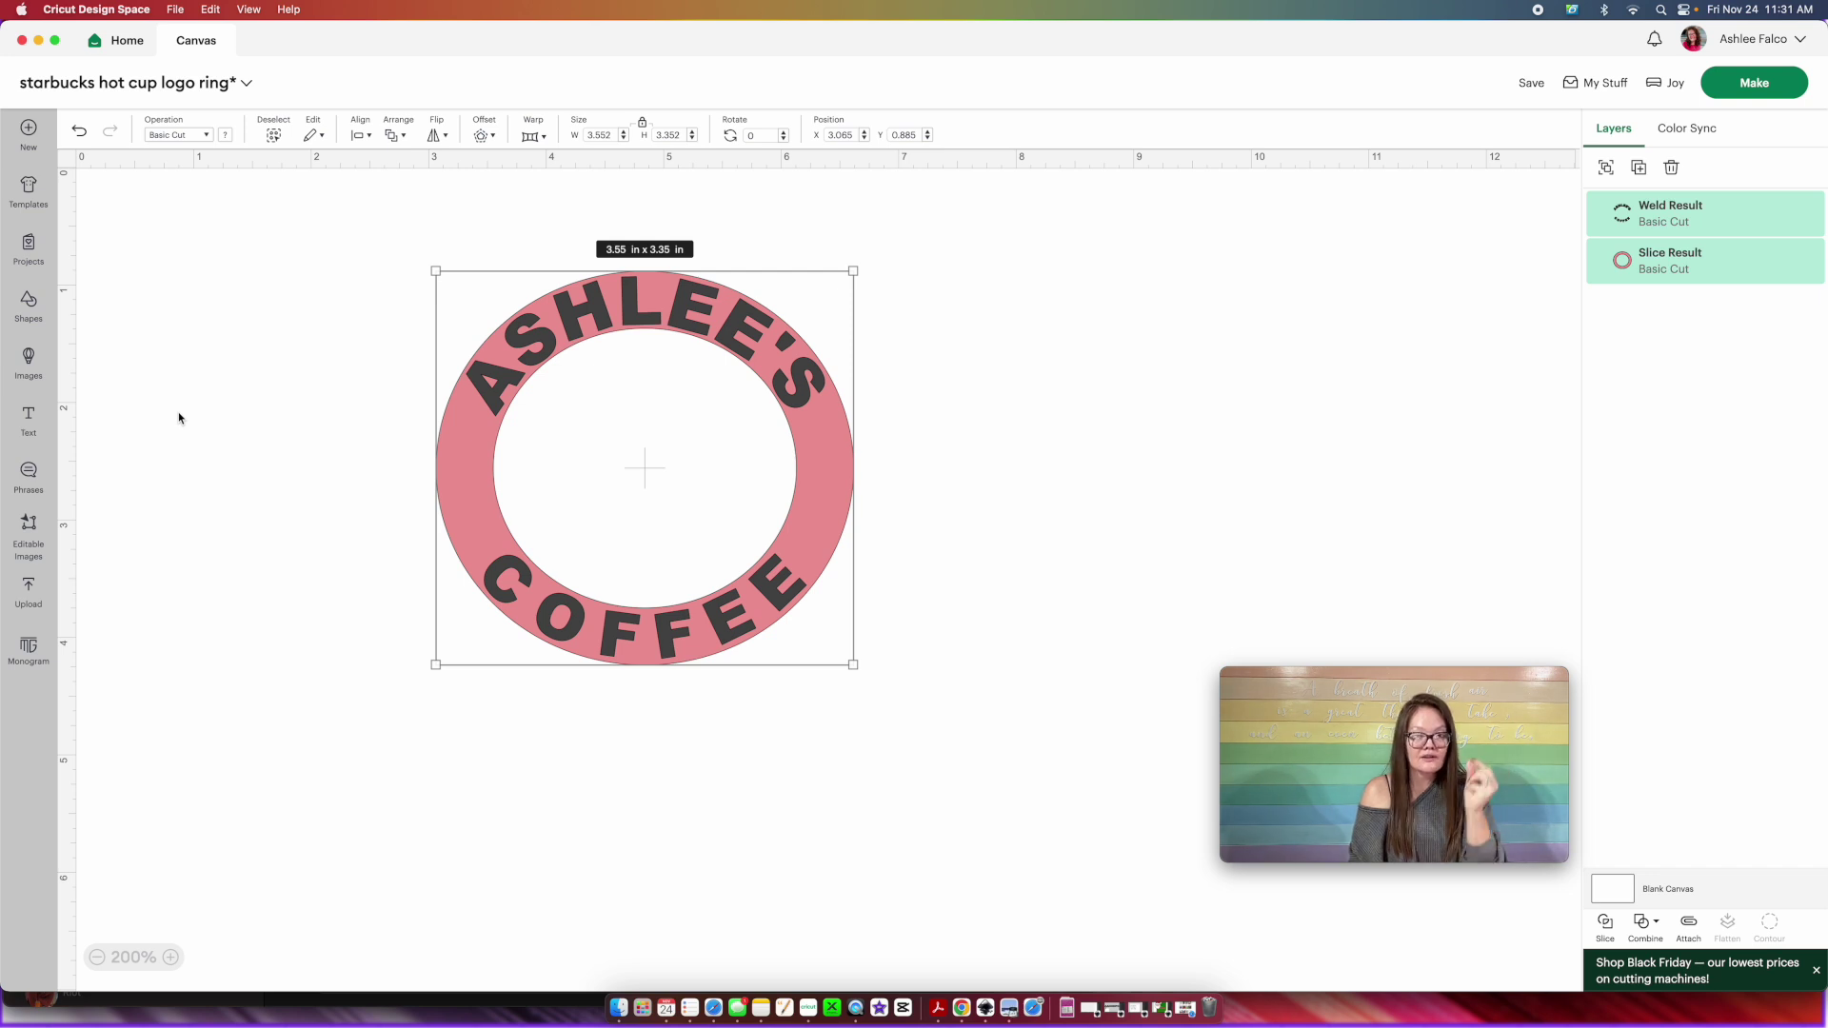
{"action": "left_click", "coordinate": [1605, 923]}
{"action": "left_click", "coordinate": [1664, 212]}
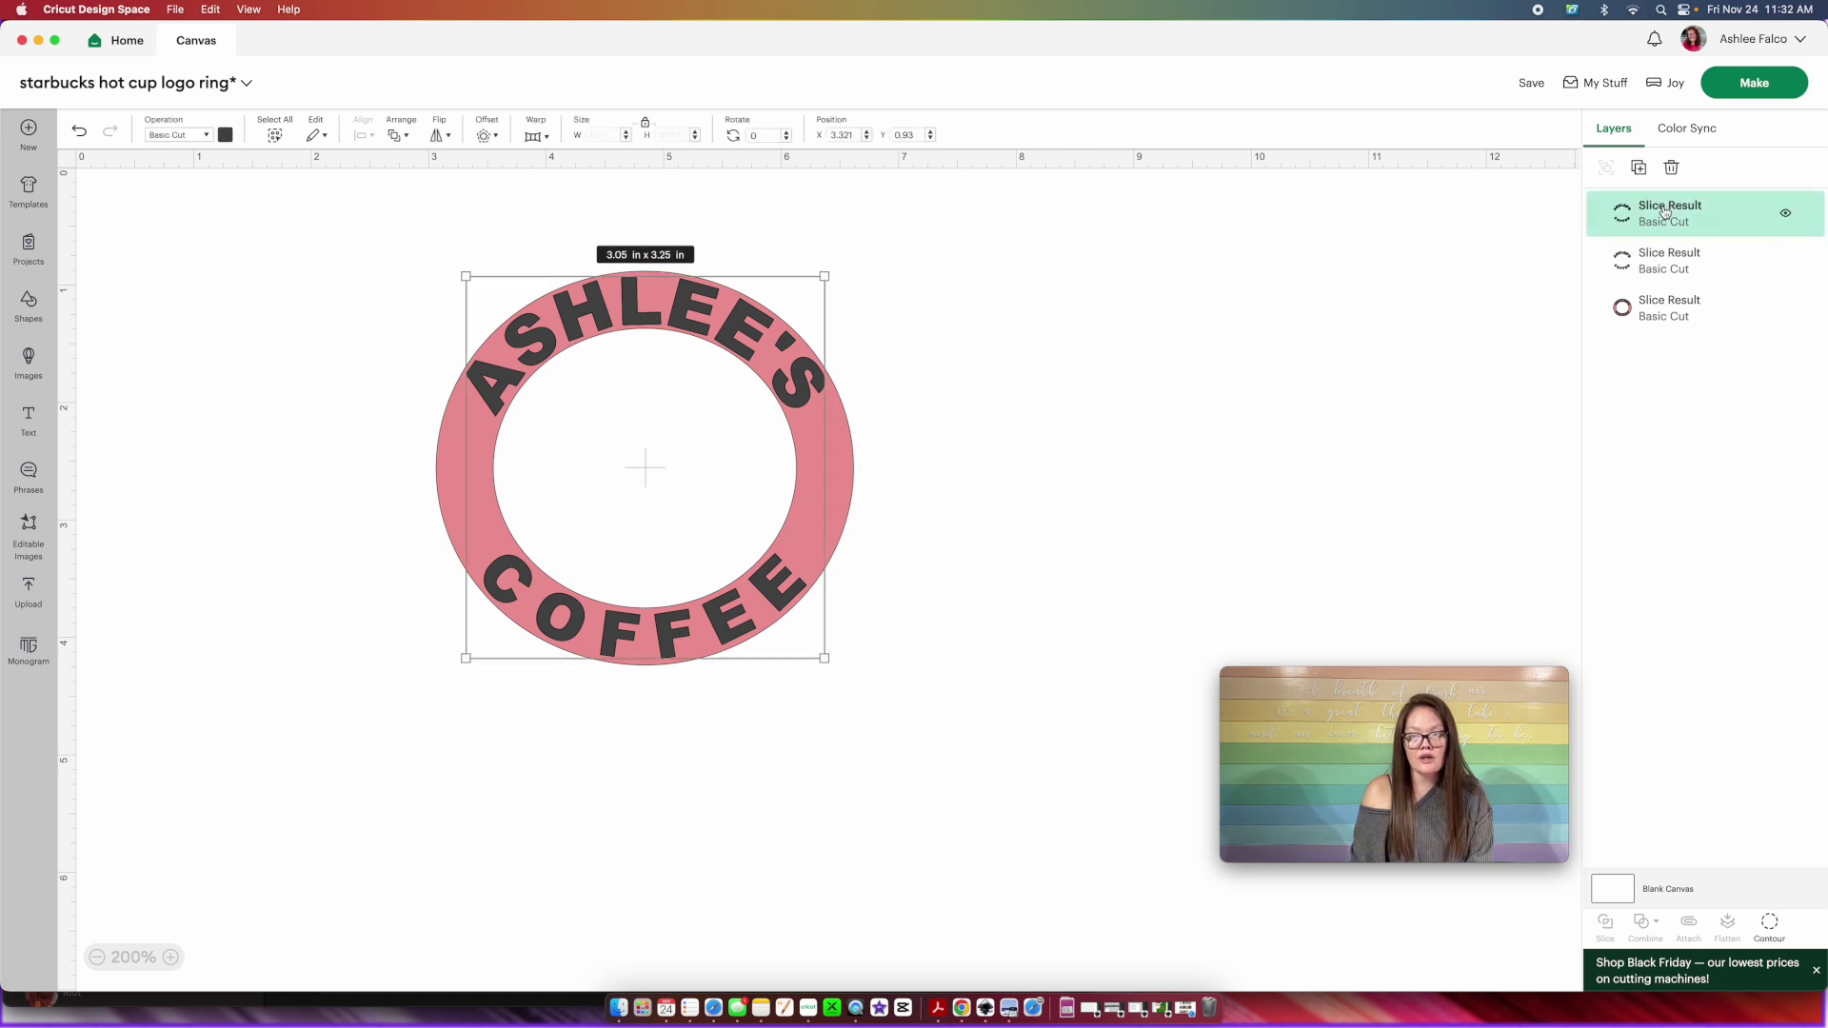
{"action": "key", "text": "Delete"}
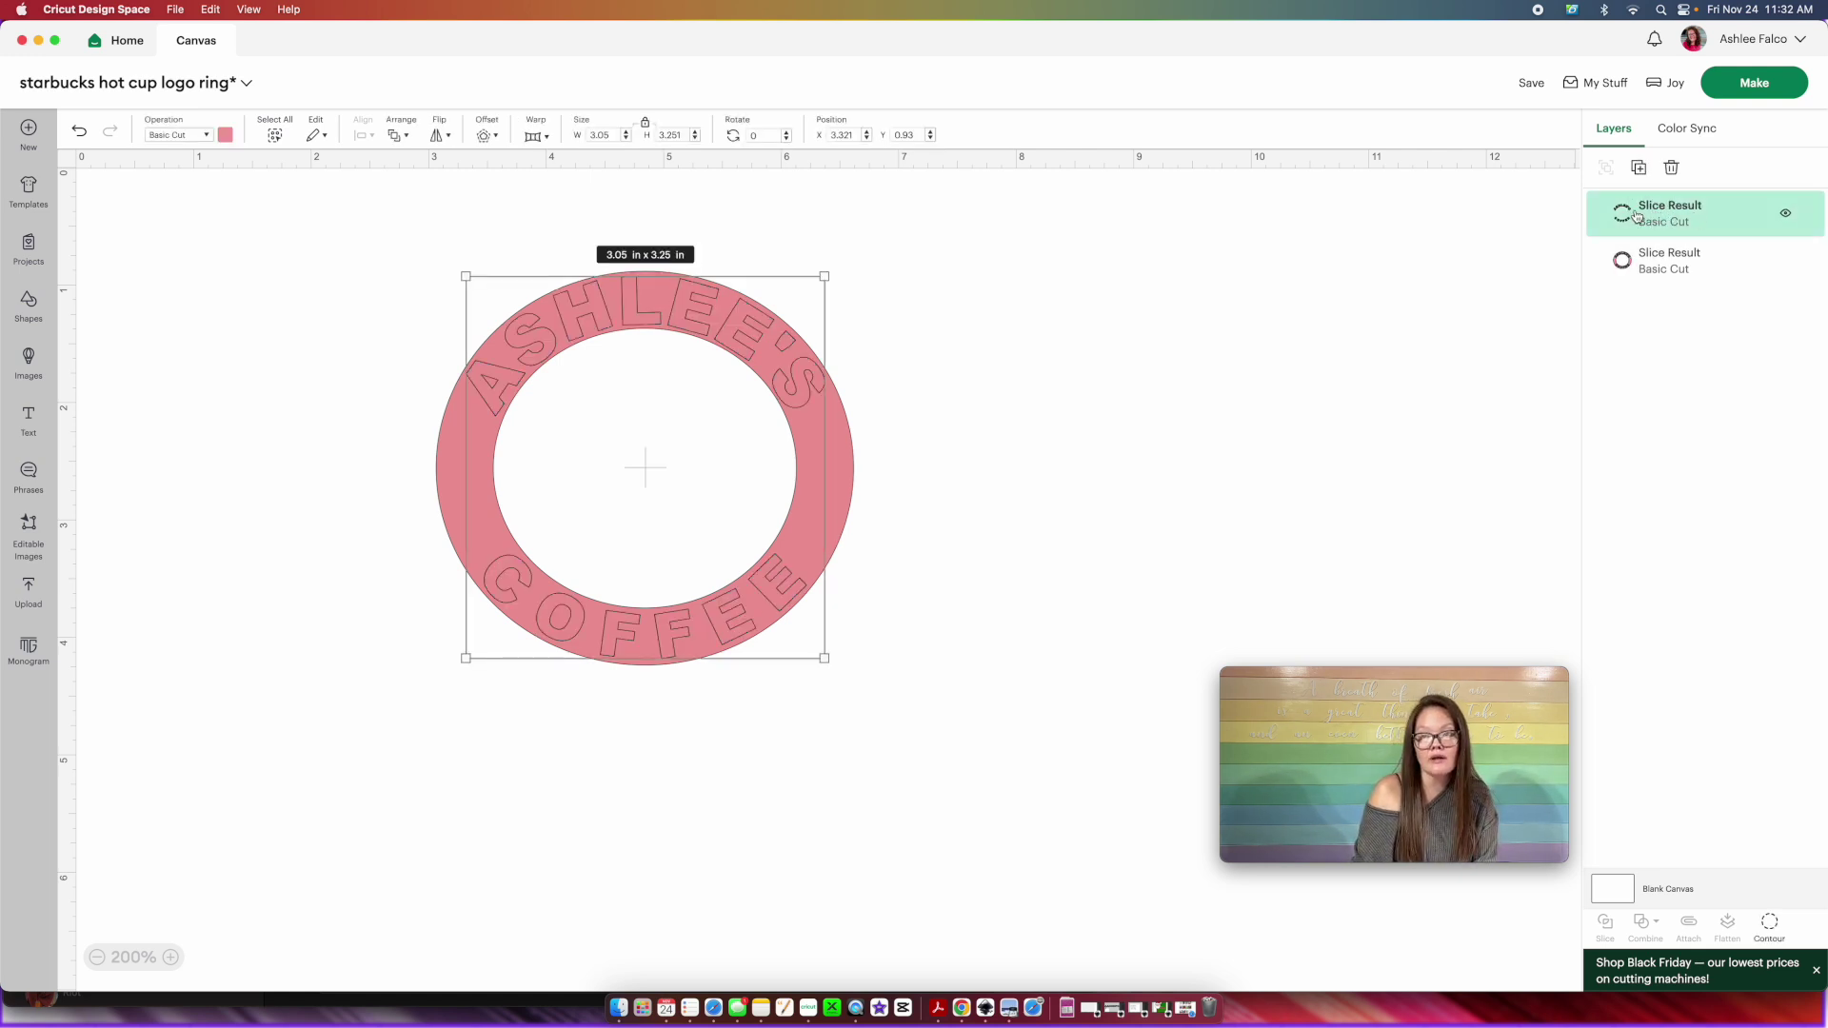
{"action": "key", "text": "Delete"}
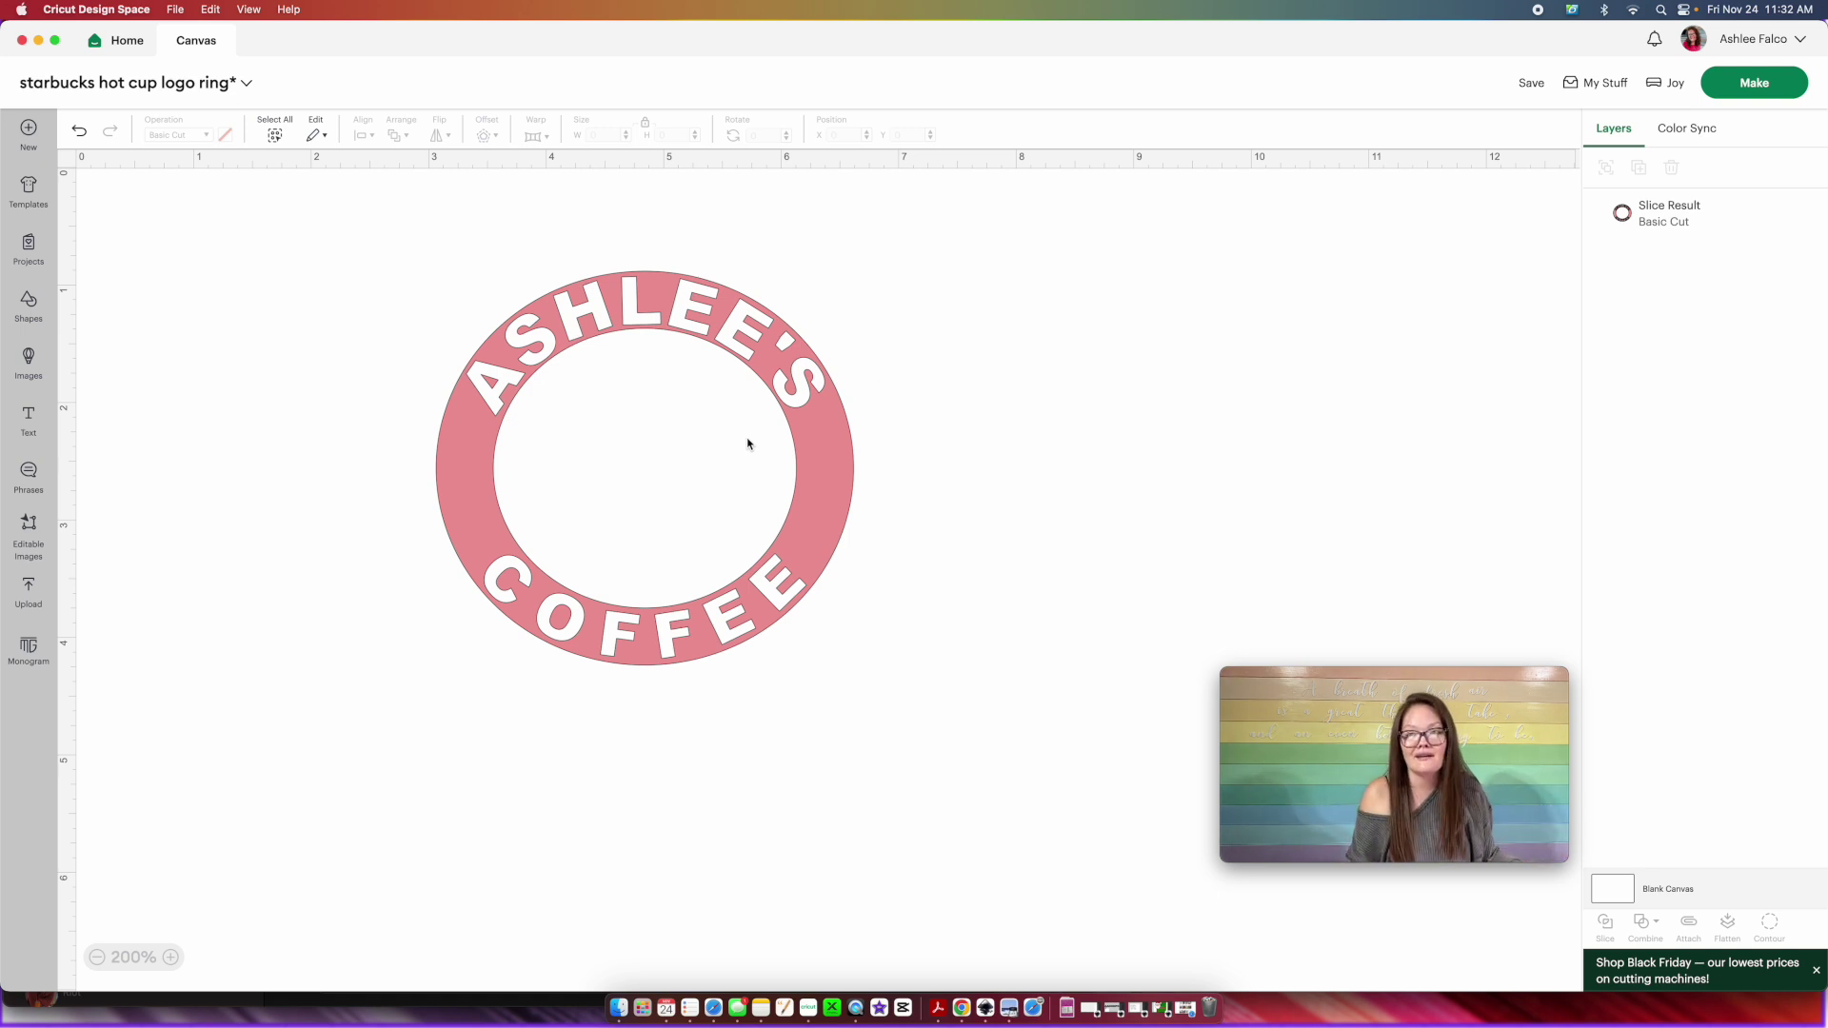
Send the ring to be made with the current mat layout, using Premium Vinyl as base material and More pressure
{"action": "left_click", "coordinate": [1756, 86]}
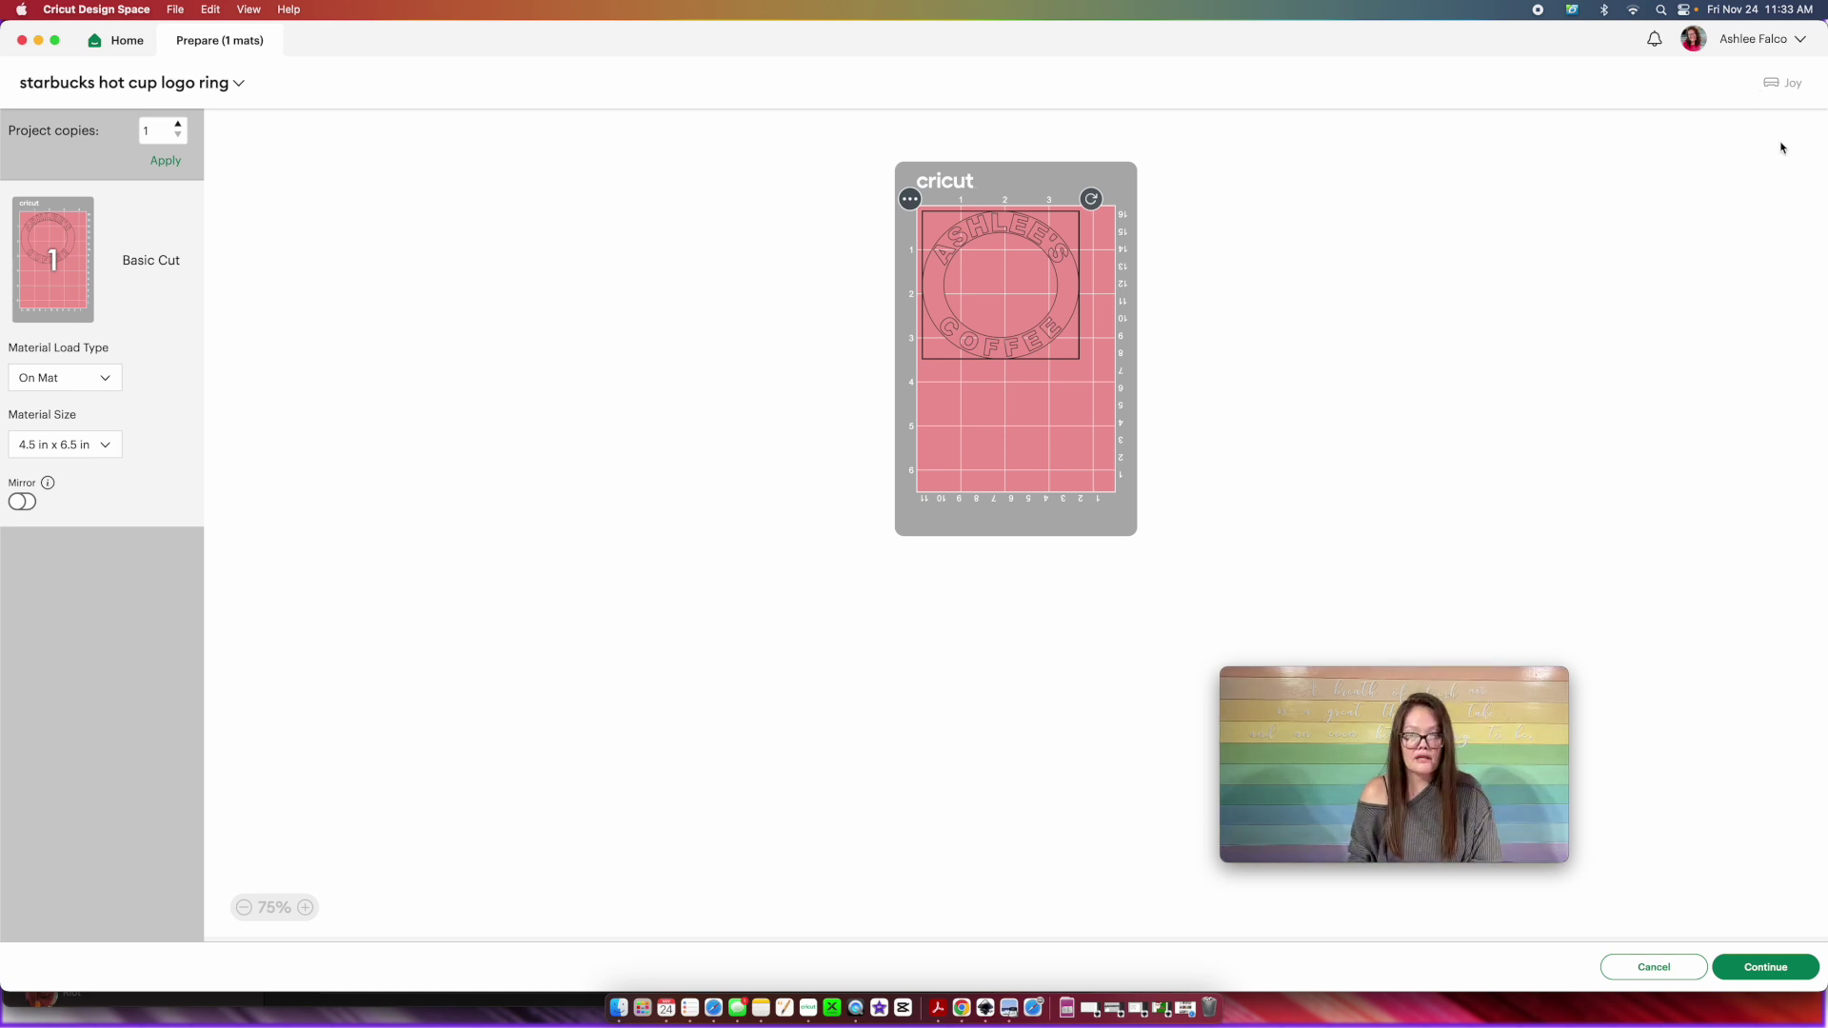
{"action": "left_click", "coordinate": [1773, 967]}
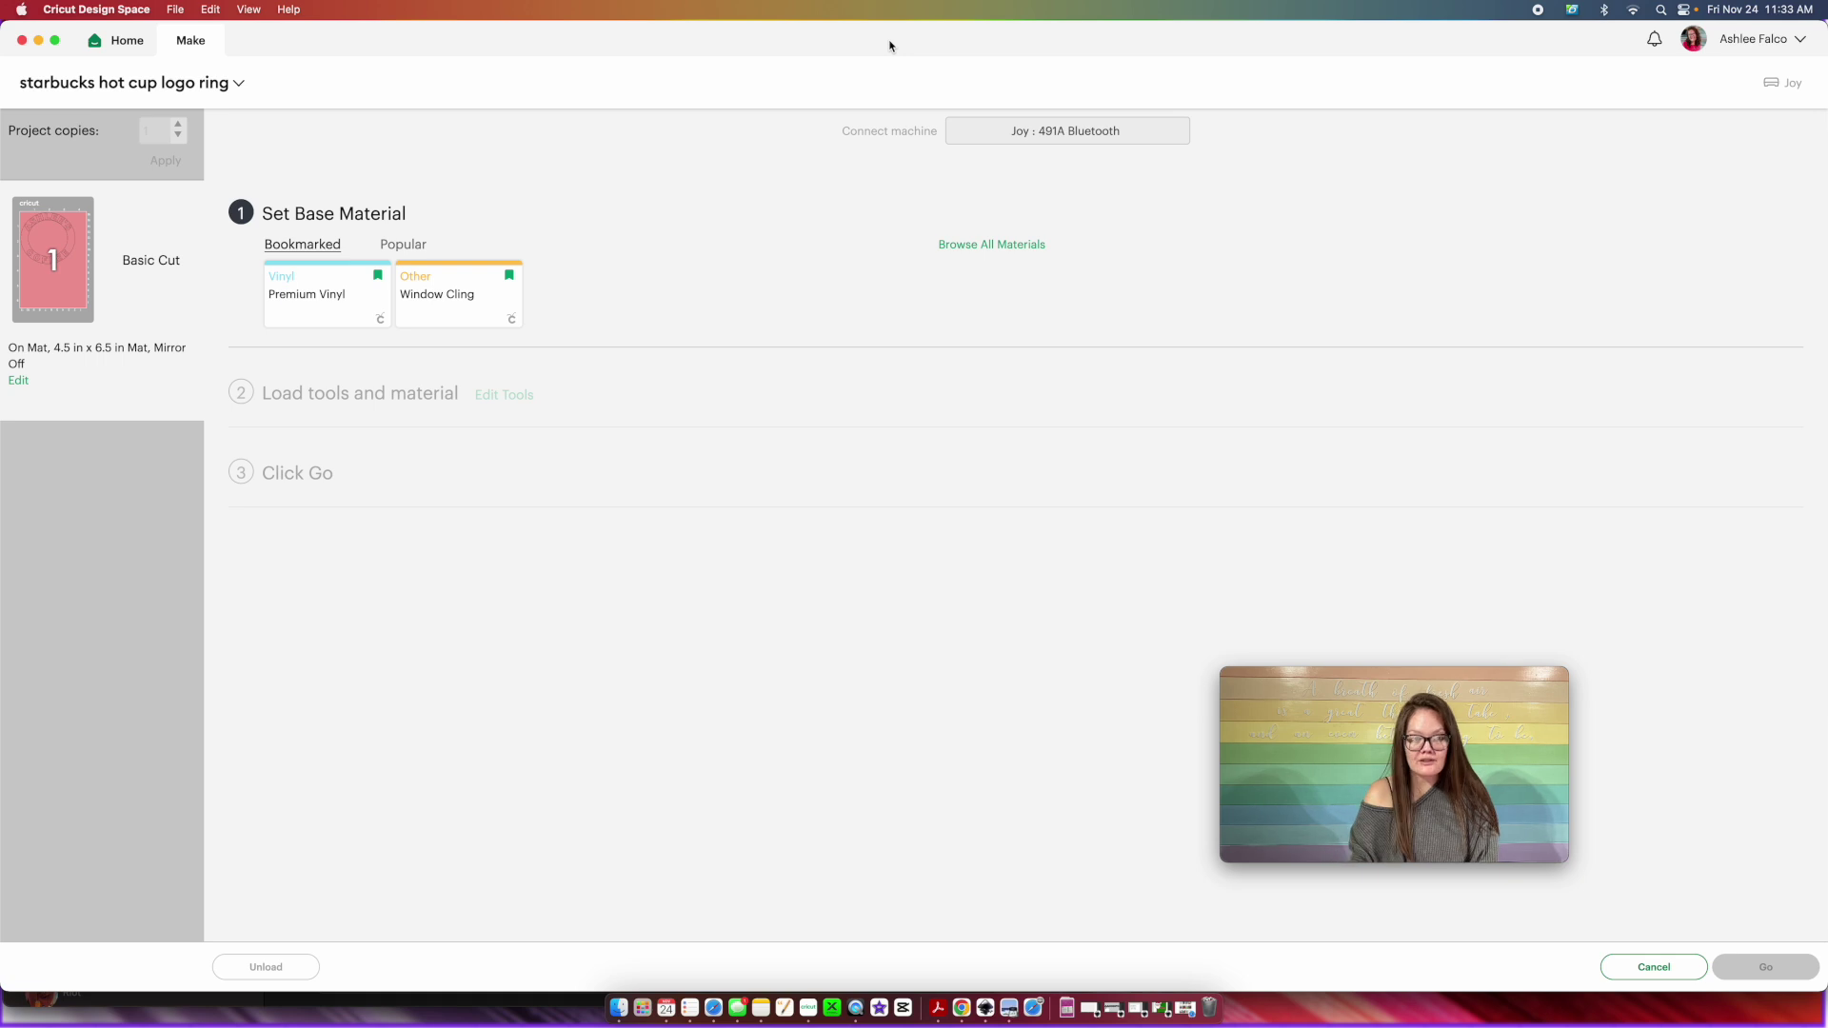
{"action": "left_click", "coordinate": [325, 305]}
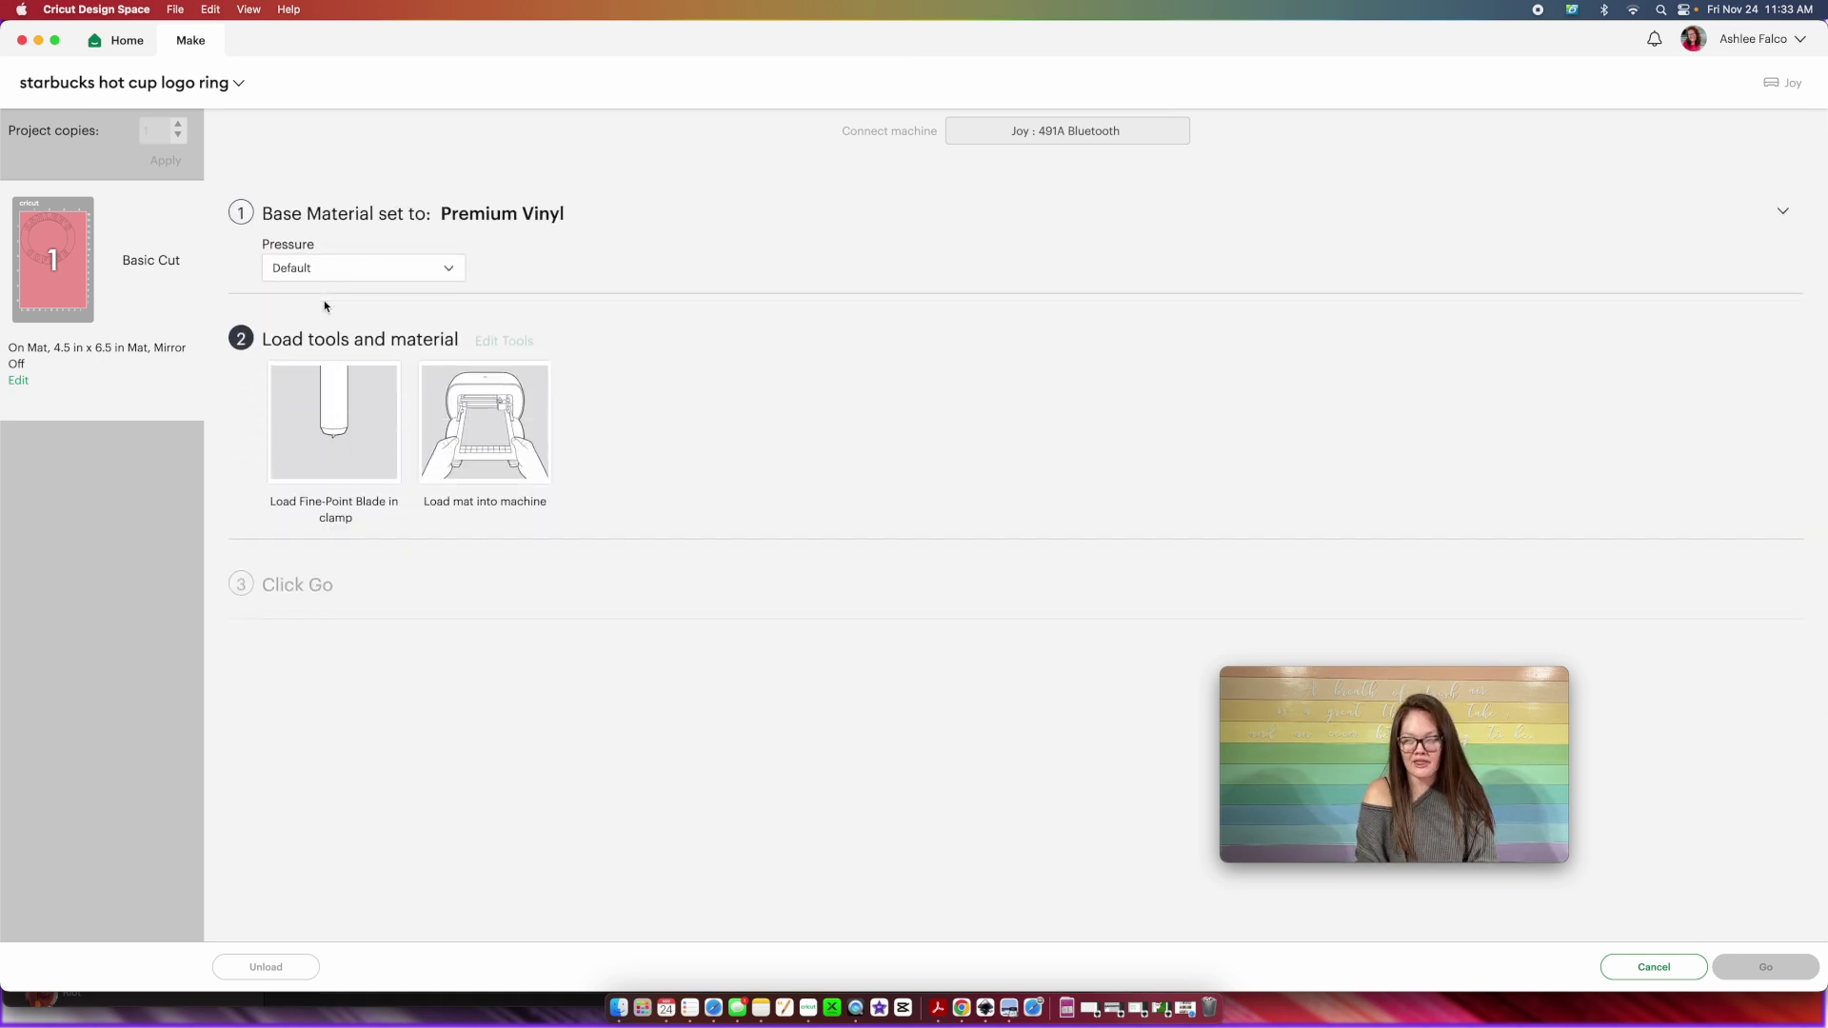
{"action": "left_click", "coordinate": [339, 269]}
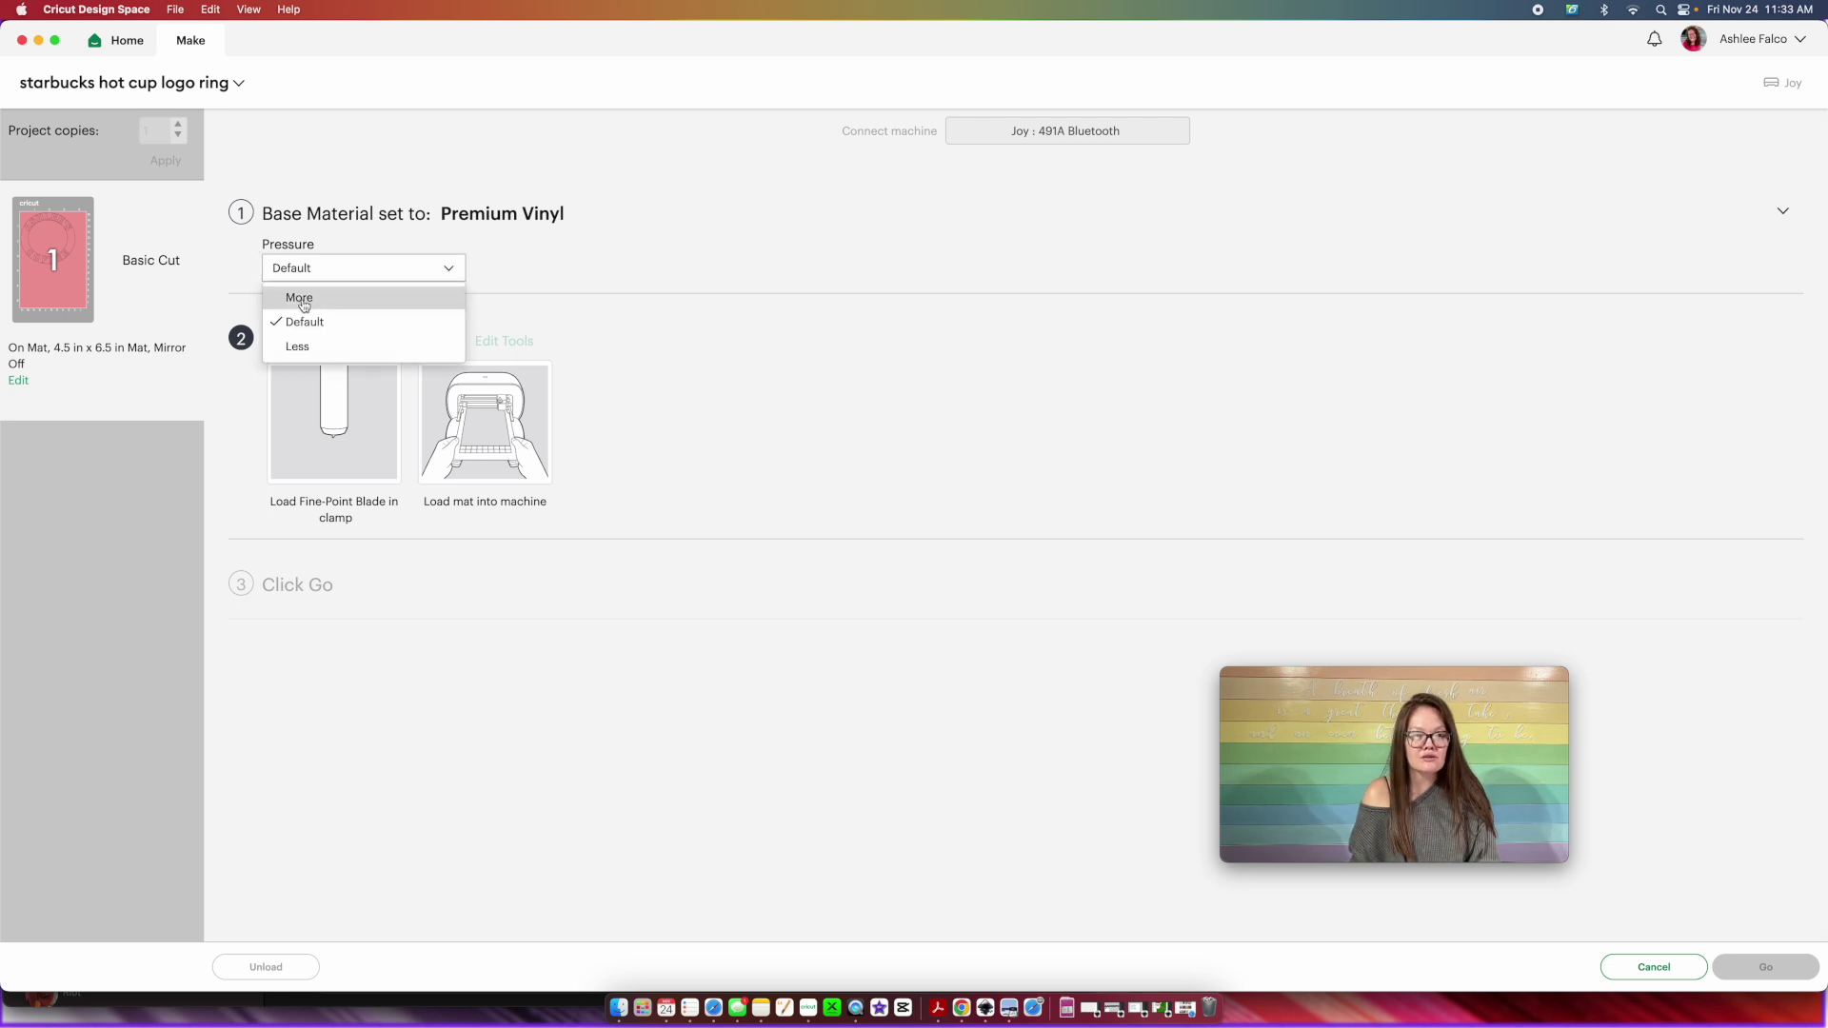
{"action": "left_click", "coordinate": [306, 297]}
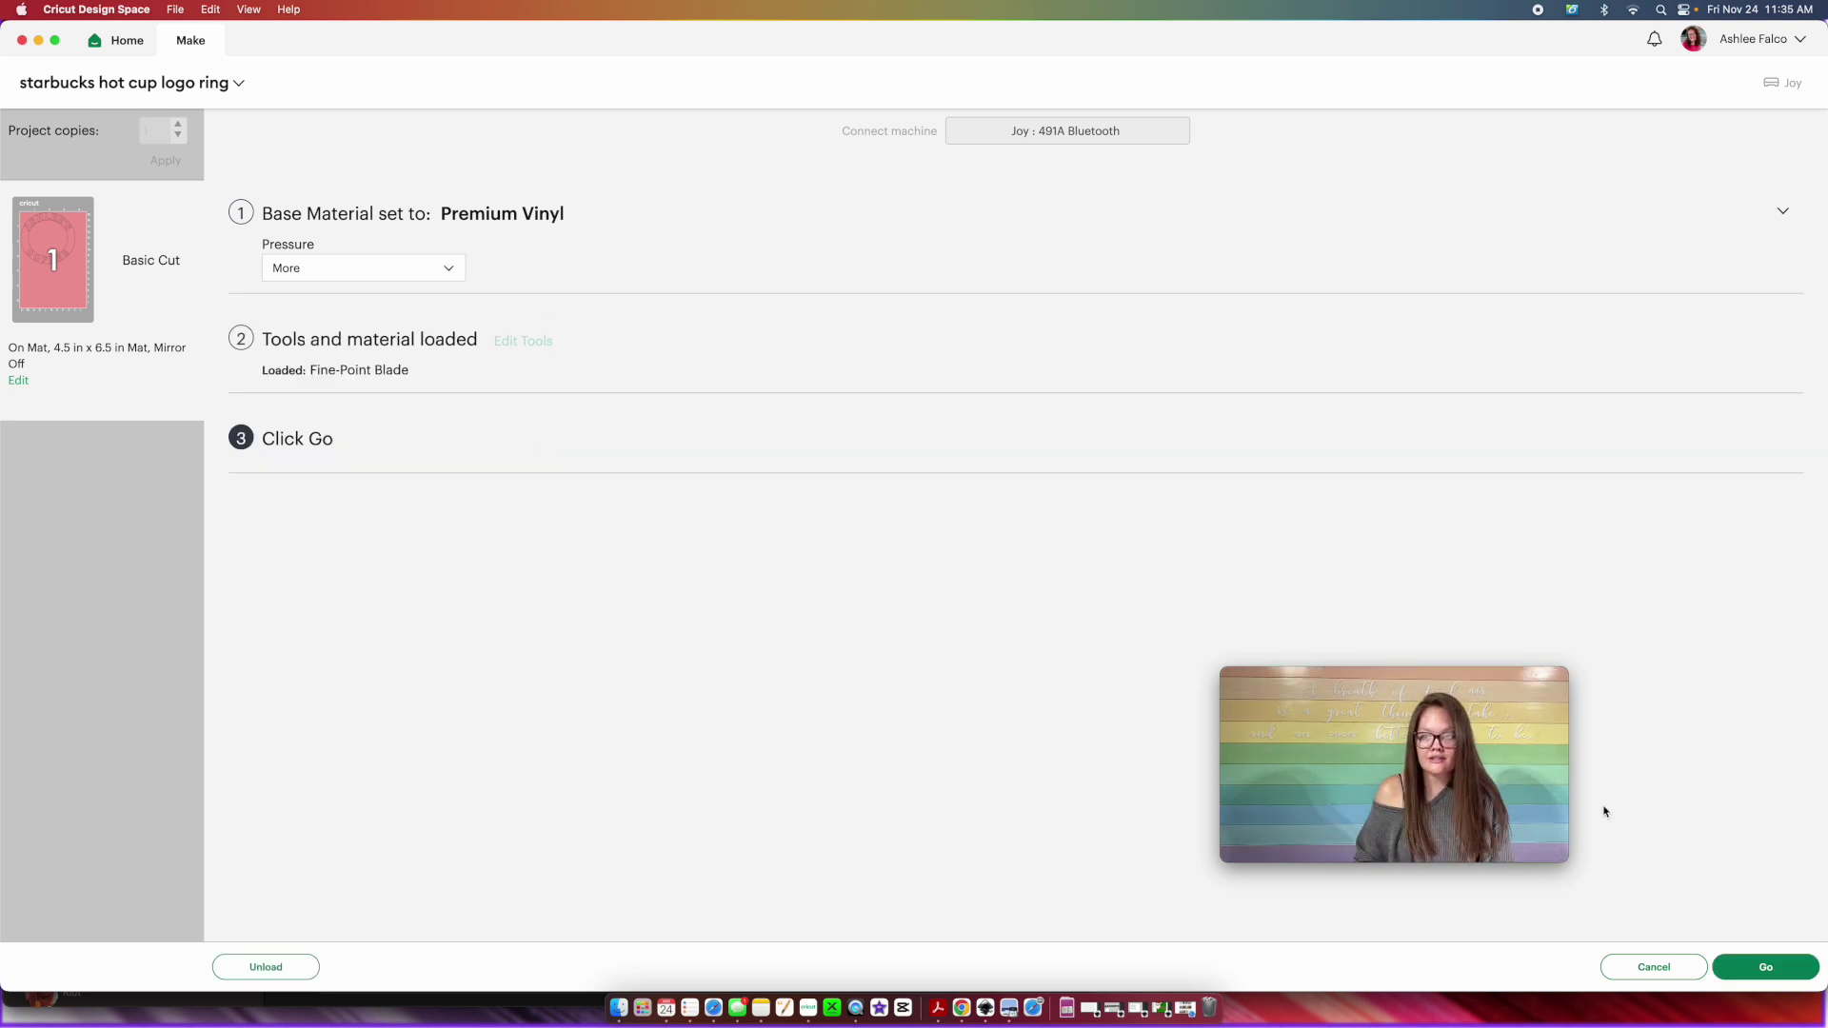
Start cutting the ring on the loaded mat and unload the mat once the cut is complete
{"action": "left_click", "coordinate": [1753, 968]}
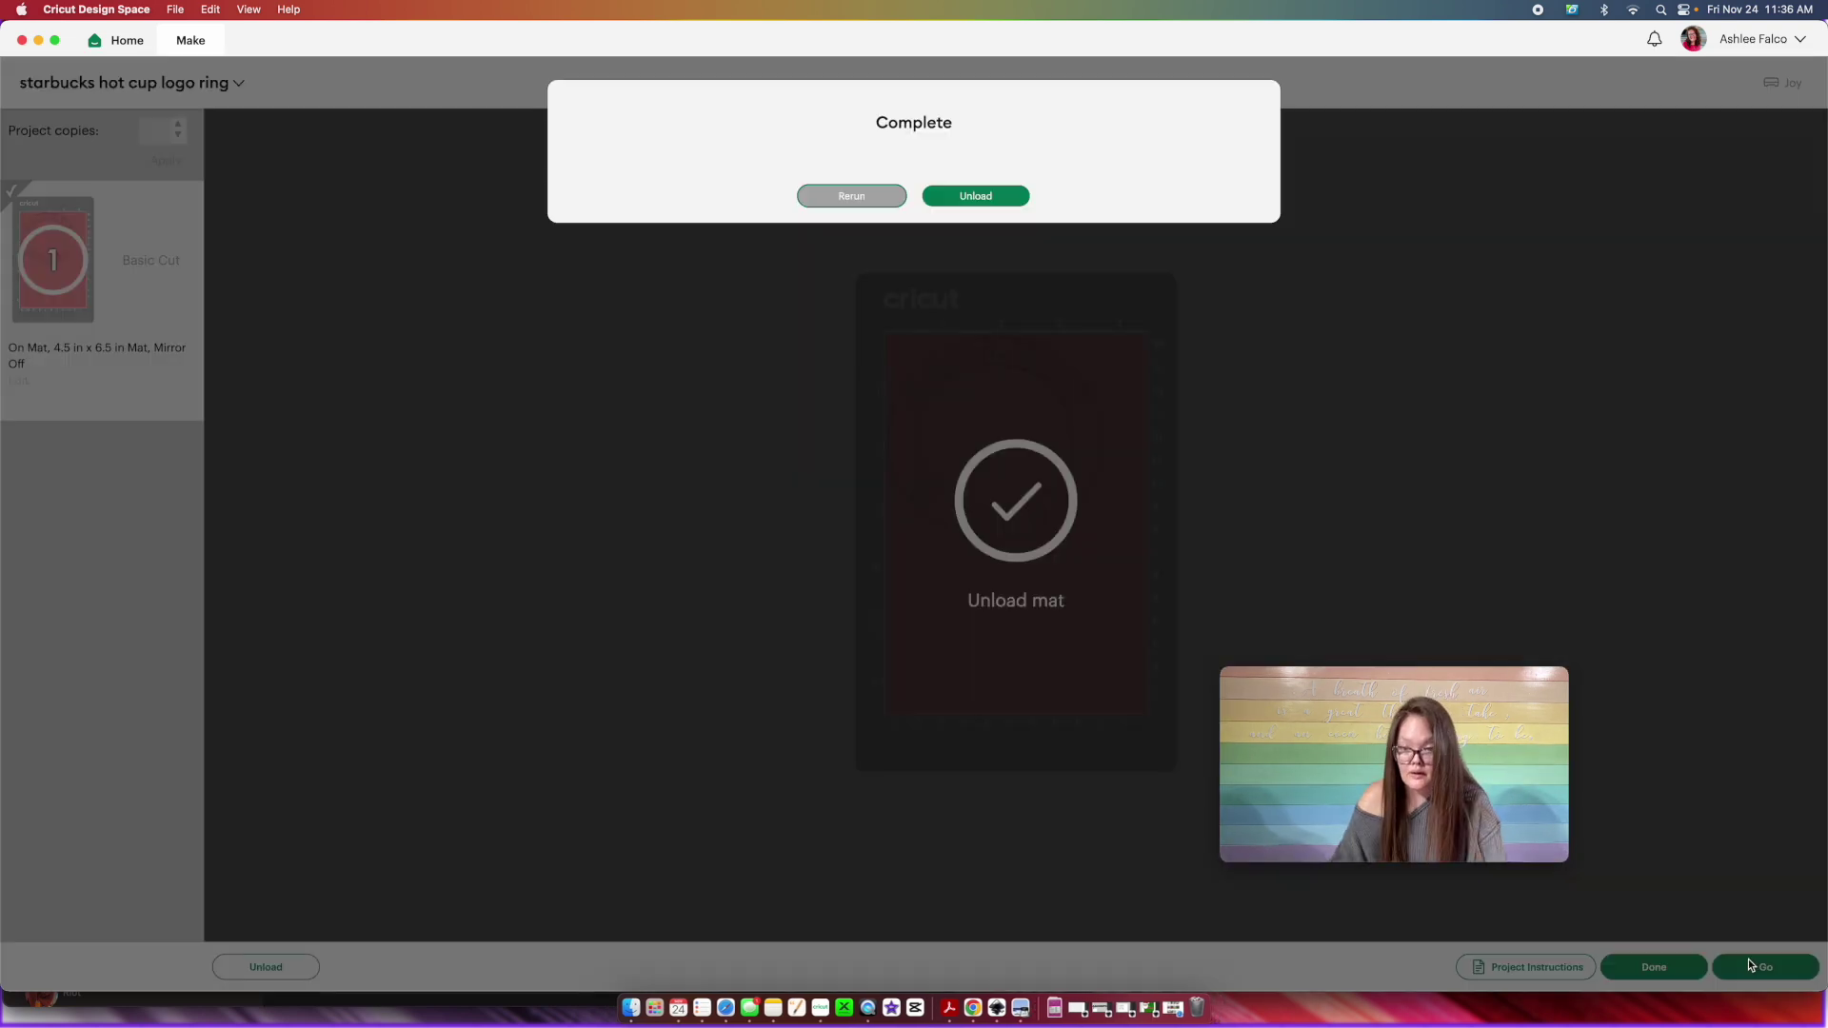
{"action": "left_click", "coordinate": [975, 196]}
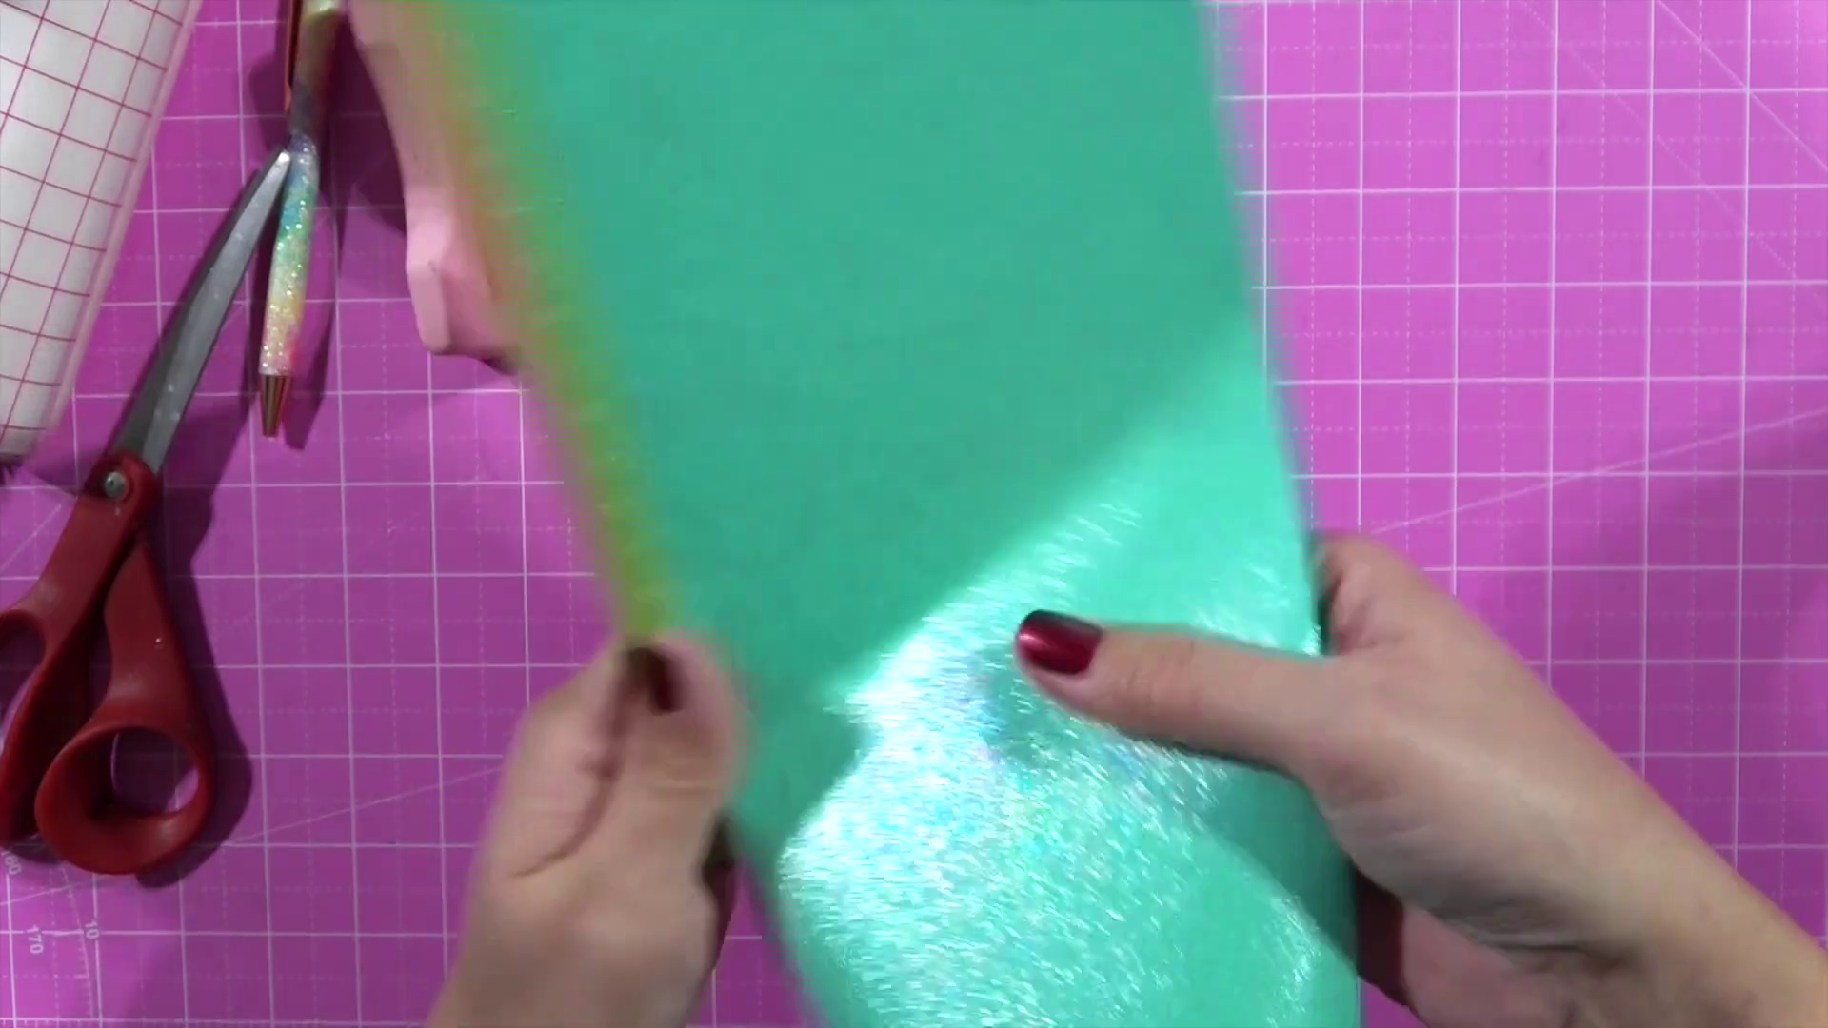